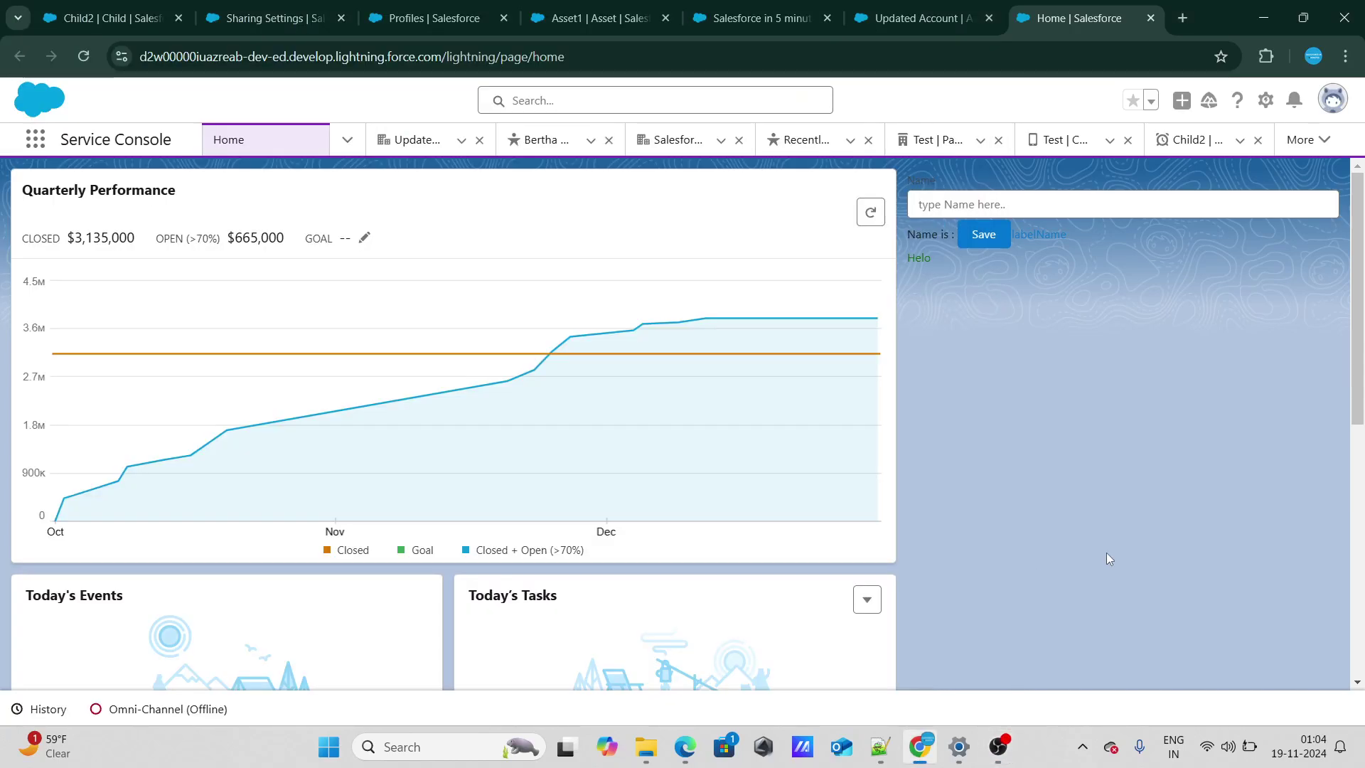
Step: Glance at the Notepad++ question, then open Child2, the Childs list and the New Child record-type choice
{"action": "left_click", "coordinate": [880, 746]}
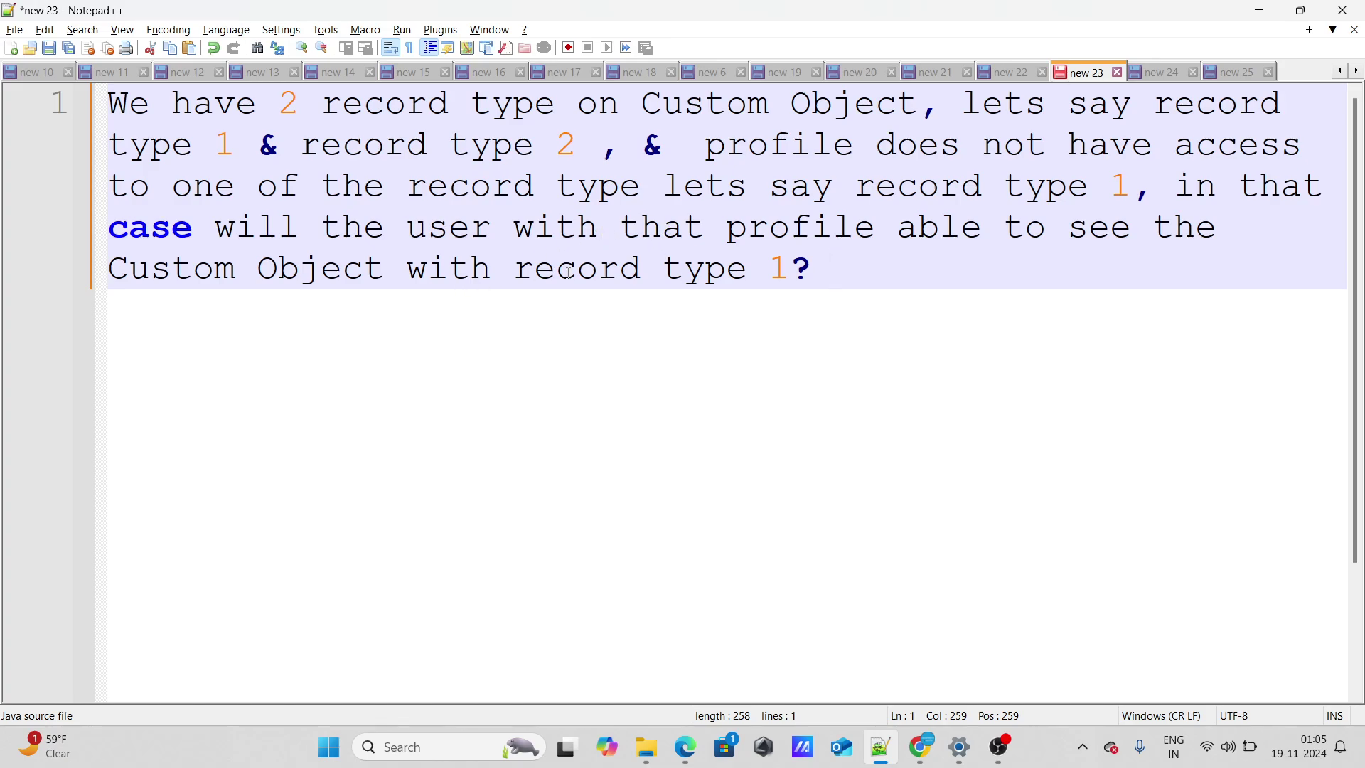
{"action": "key", "text": "alt+Tab"}
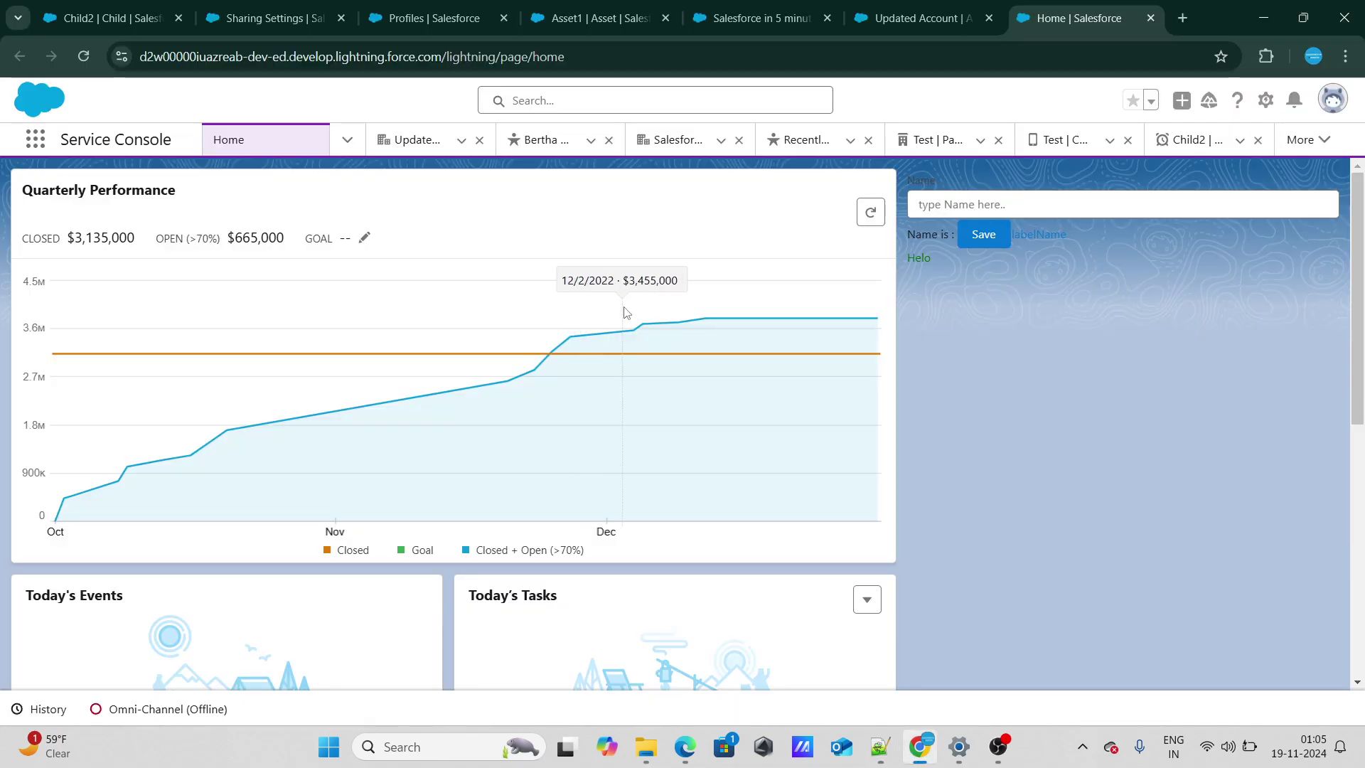
{"action": "left_click", "coordinate": [110, 18]}
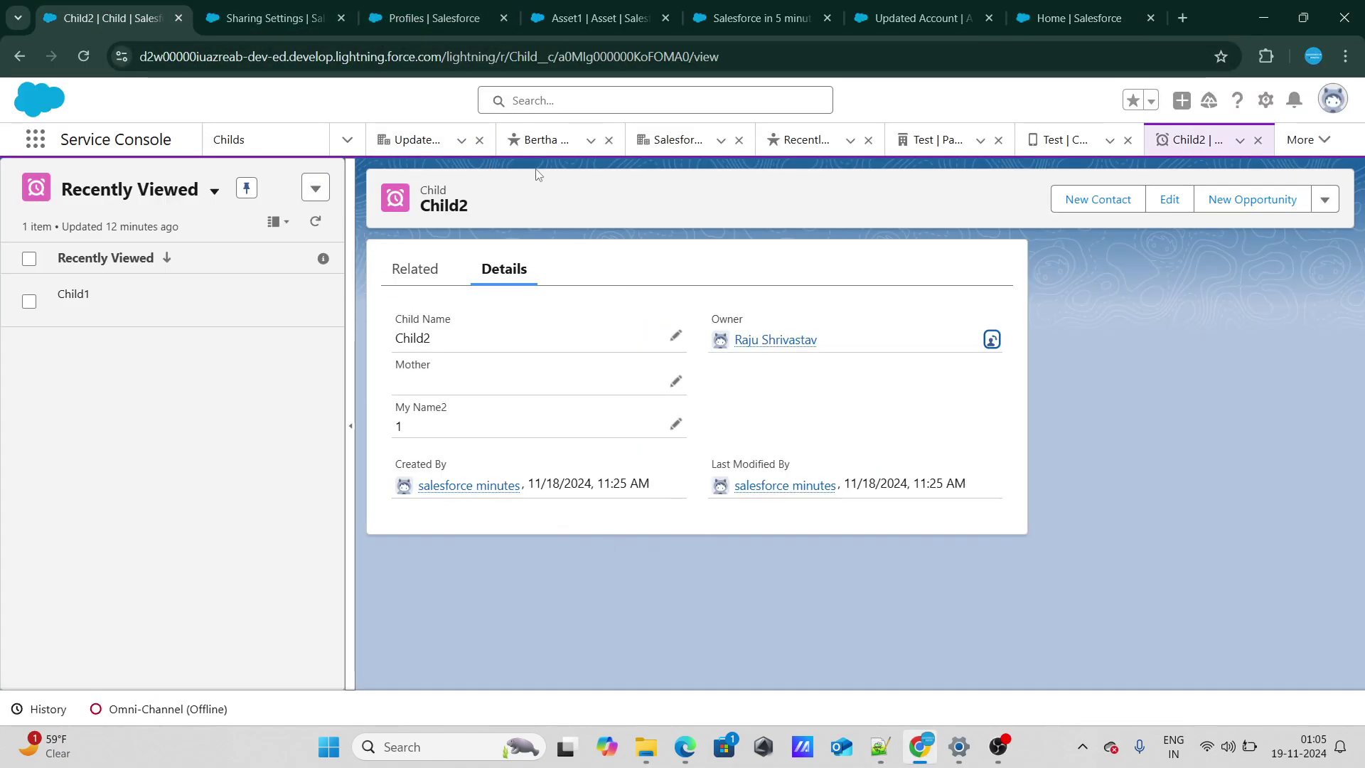
{"action": "left_click", "coordinate": [226, 138]}
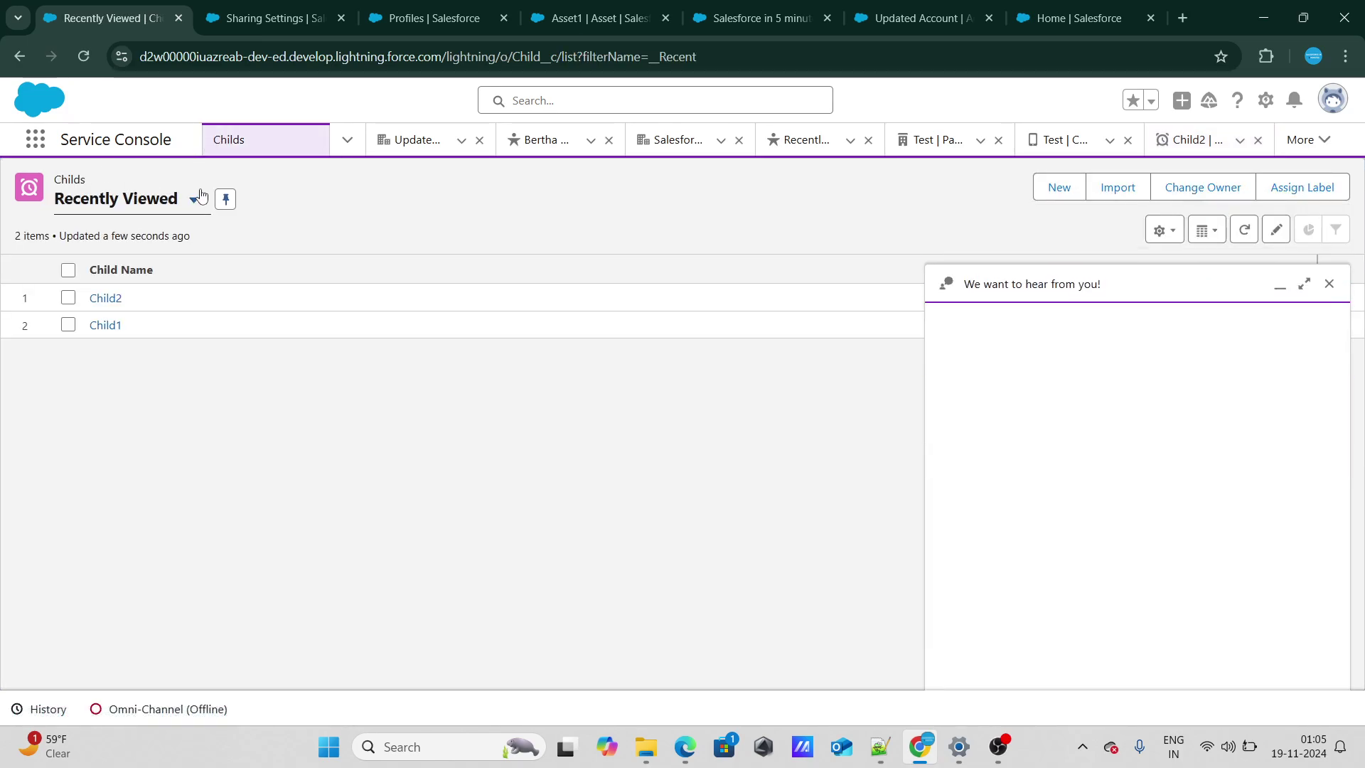
{"action": "left_click", "coordinate": [1327, 283]}
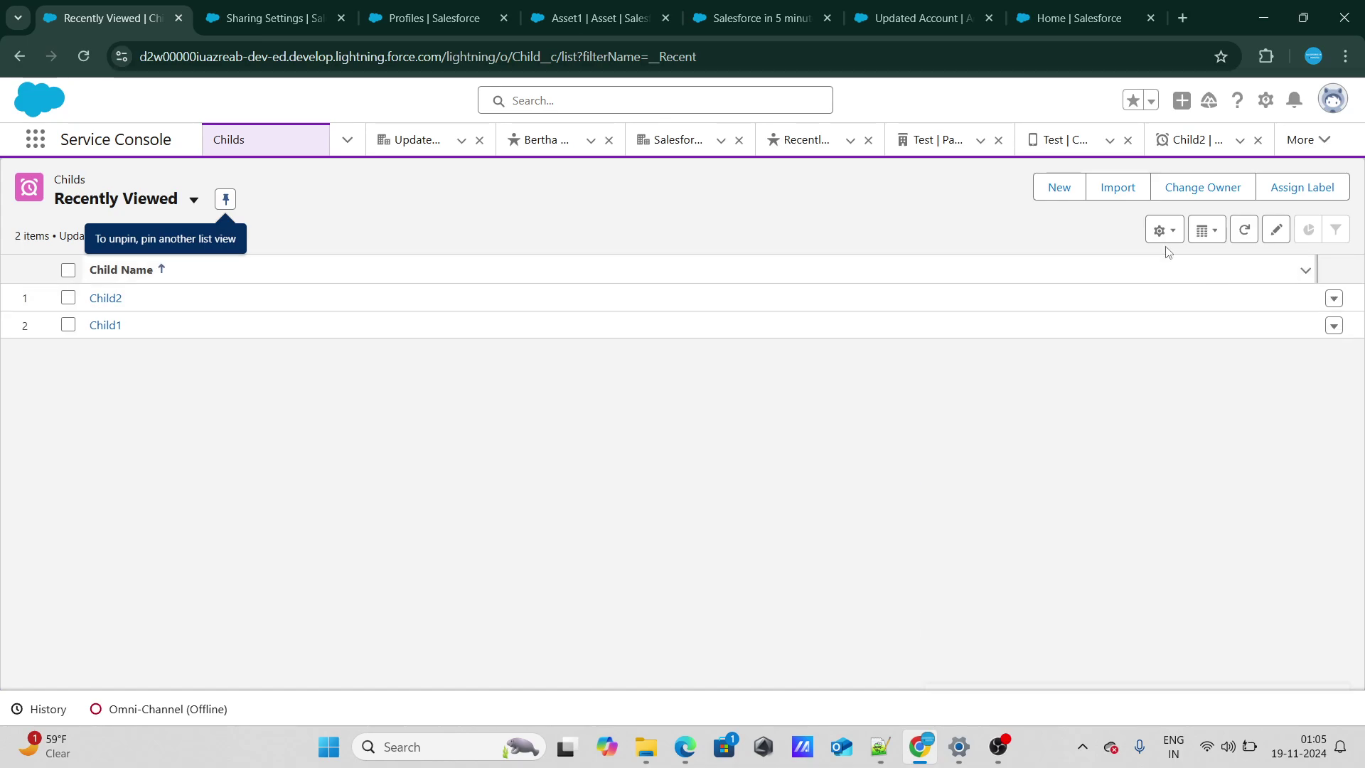
{"action": "left_click", "coordinate": [1059, 188]}
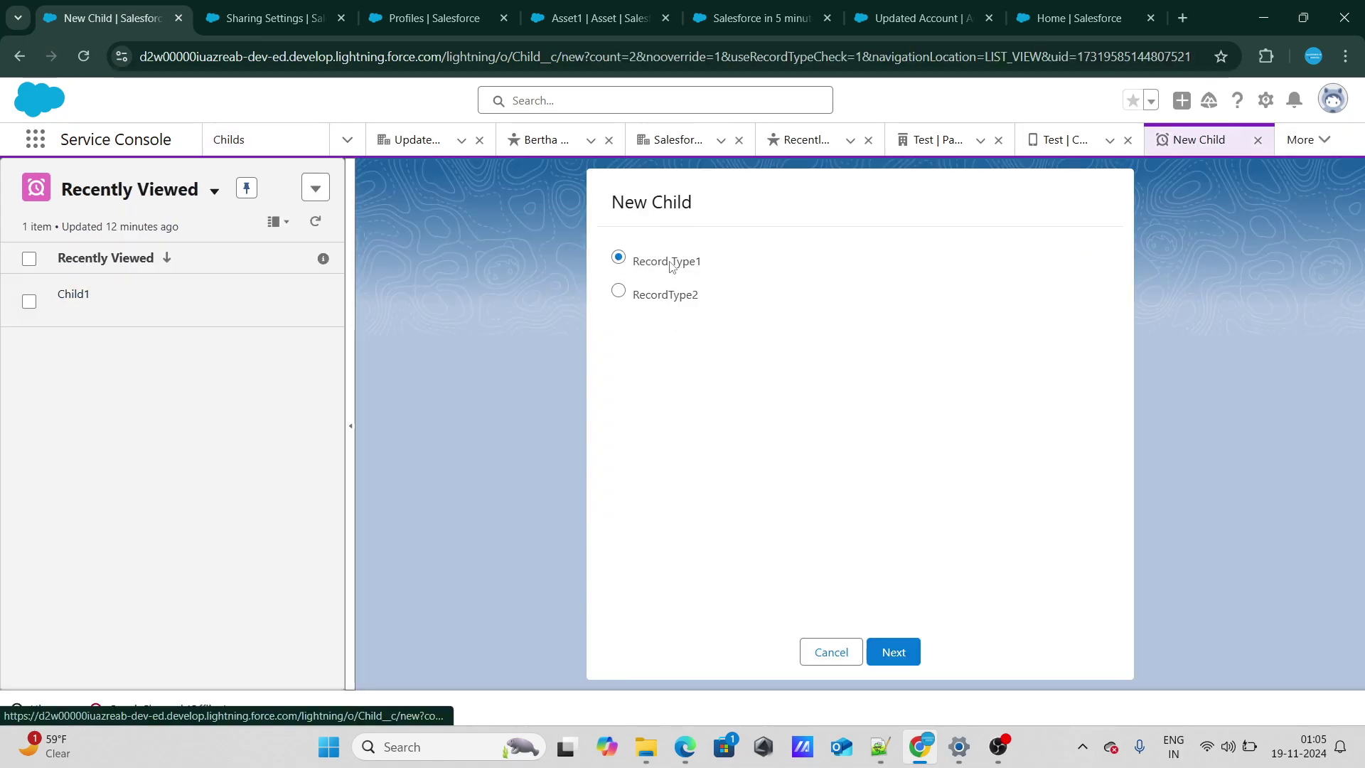
Step: Check All Childs and the user profile in Edge, then return to Chrome's Updated Account record
{"action": "left_click", "coordinate": [701, 750]}
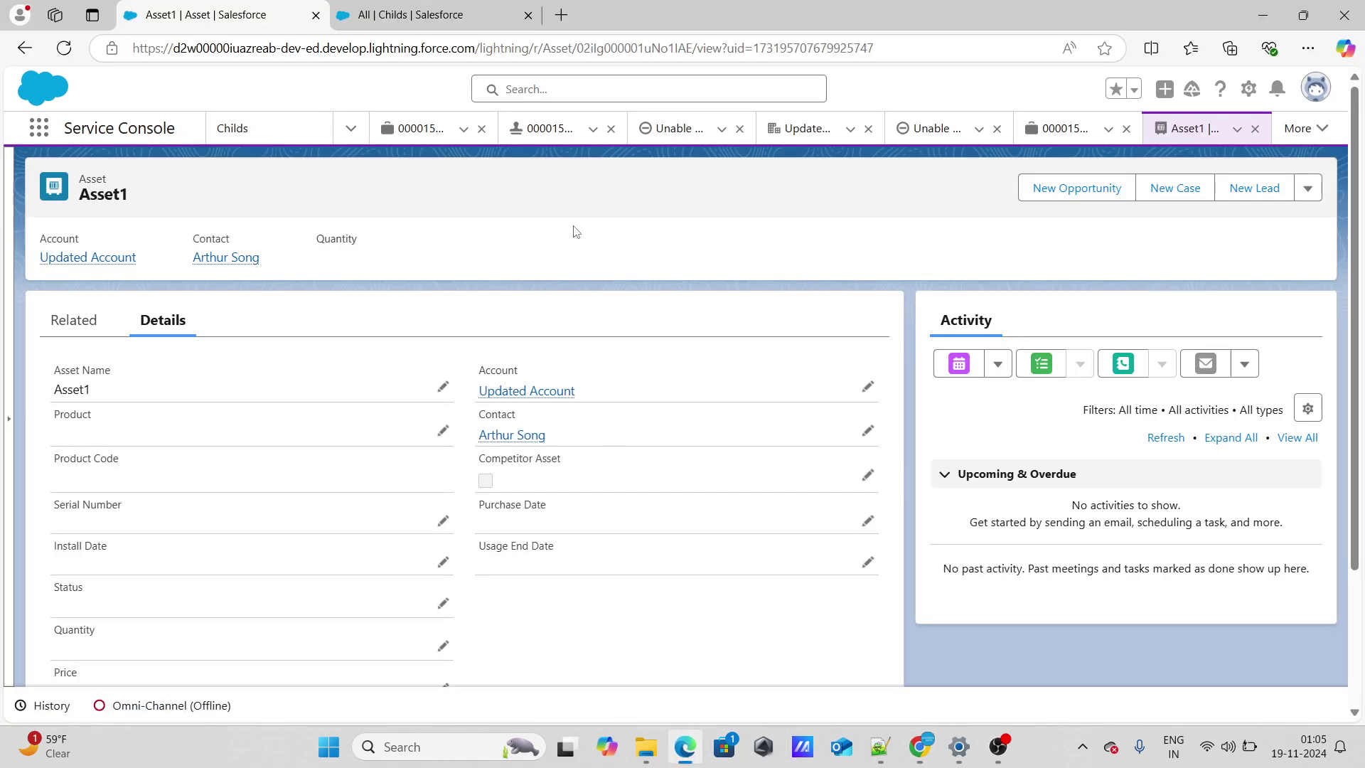
{"action": "left_click", "coordinate": [433, 15]}
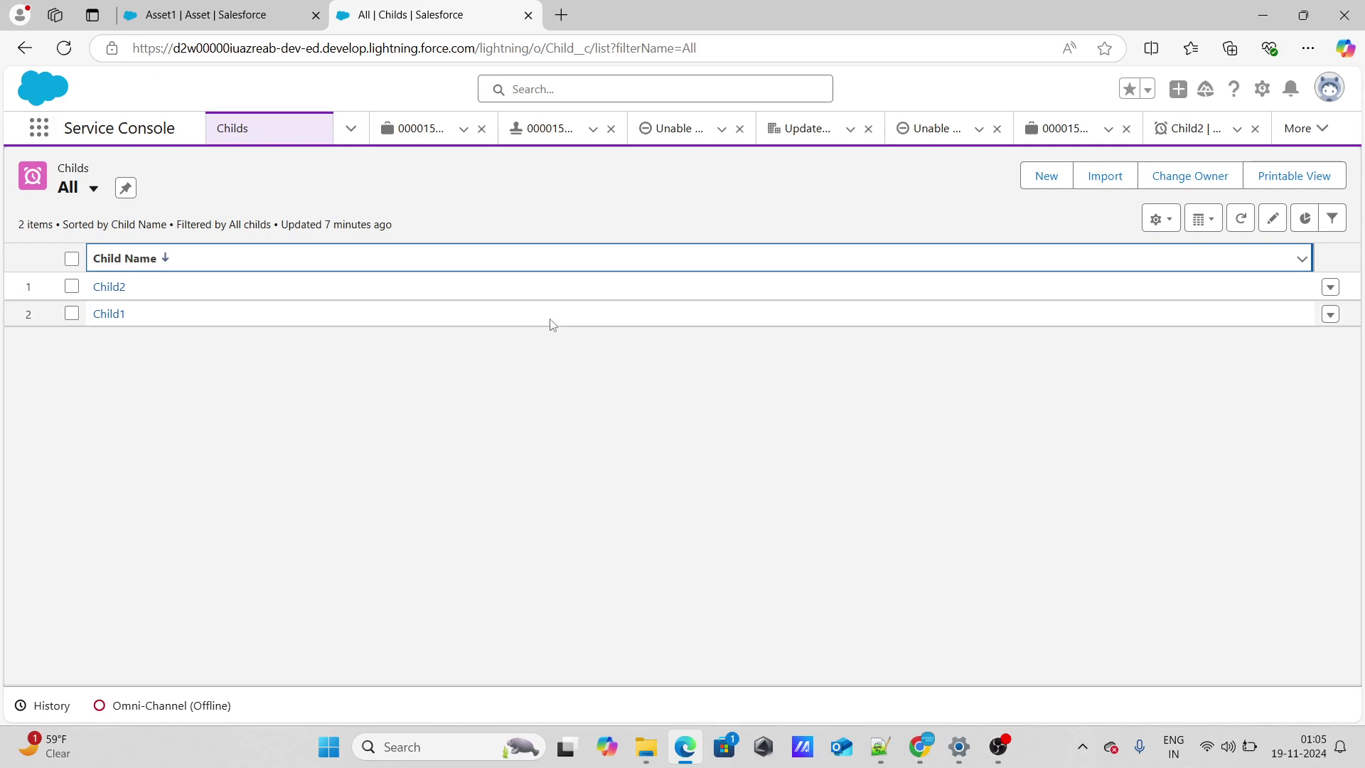
{"action": "left_click", "coordinate": [1319, 87]}
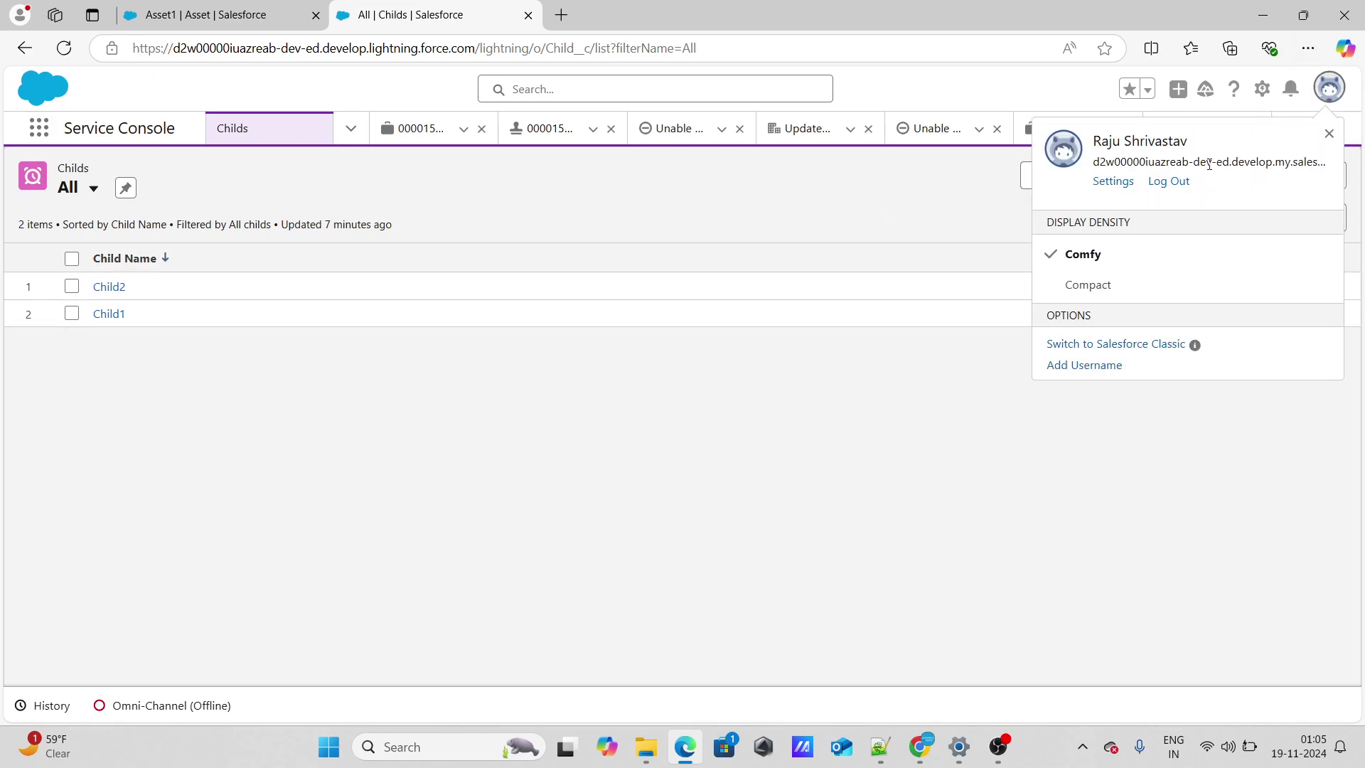
{"action": "left_click", "coordinate": [918, 743]}
{"action": "left_click", "coordinate": [761, 18]}
{"action": "left_click", "coordinate": [933, 9]}
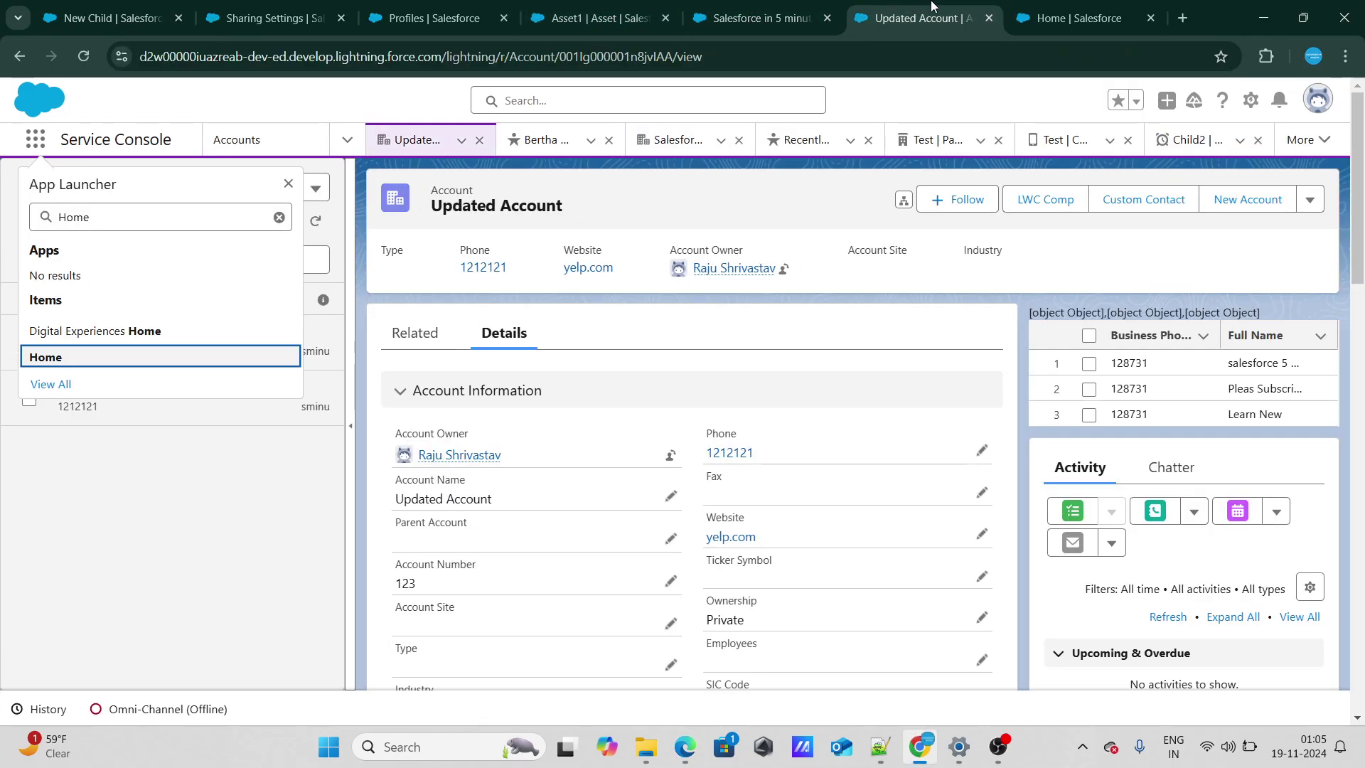
Step: Open the custom profile page and search it for 'Record Type'
{"action": "left_click", "coordinate": [601, 18]}
{"action": "left_click", "coordinate": [433, 17]}
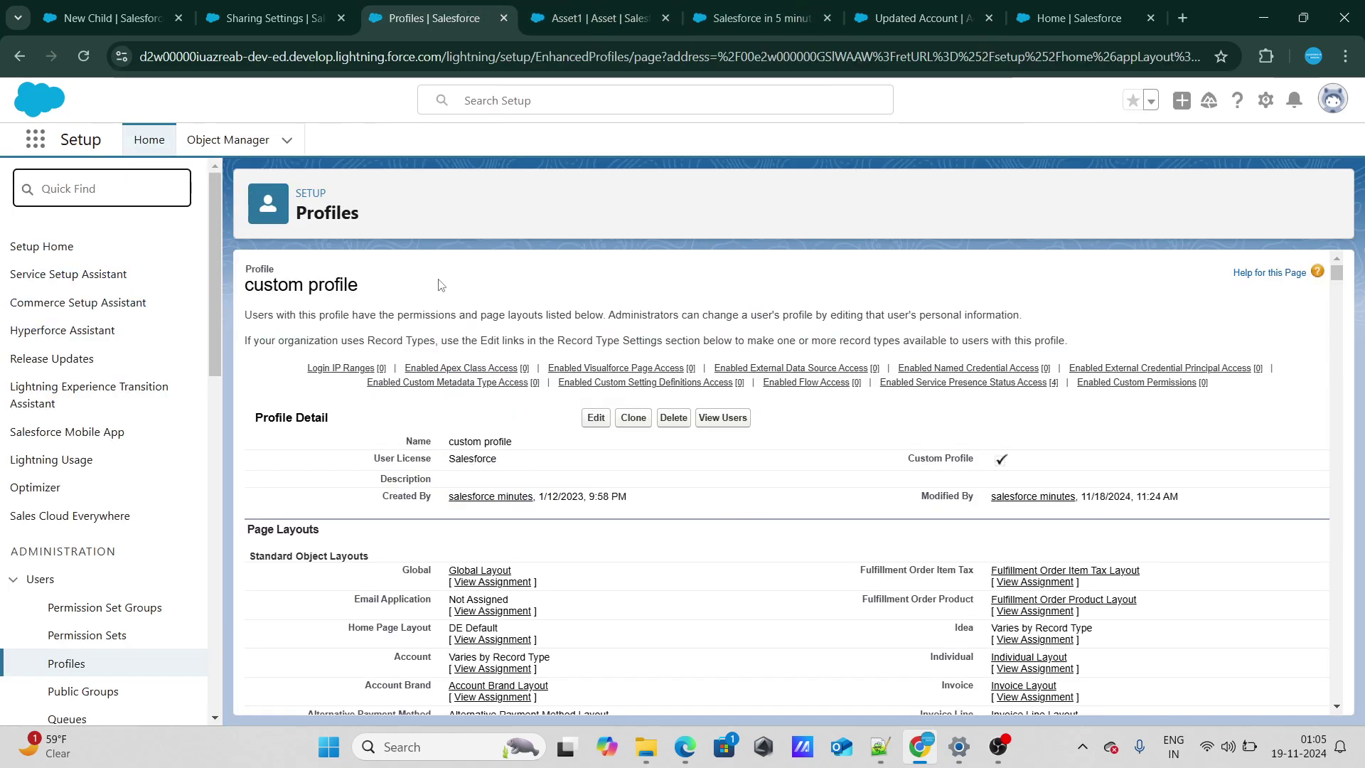
{"action": "scroll", "coordinate": [439, 285], "scroll_direction": "down", "scroll_amount": 5}
{"action": "key", "text": "ctrl+f"}
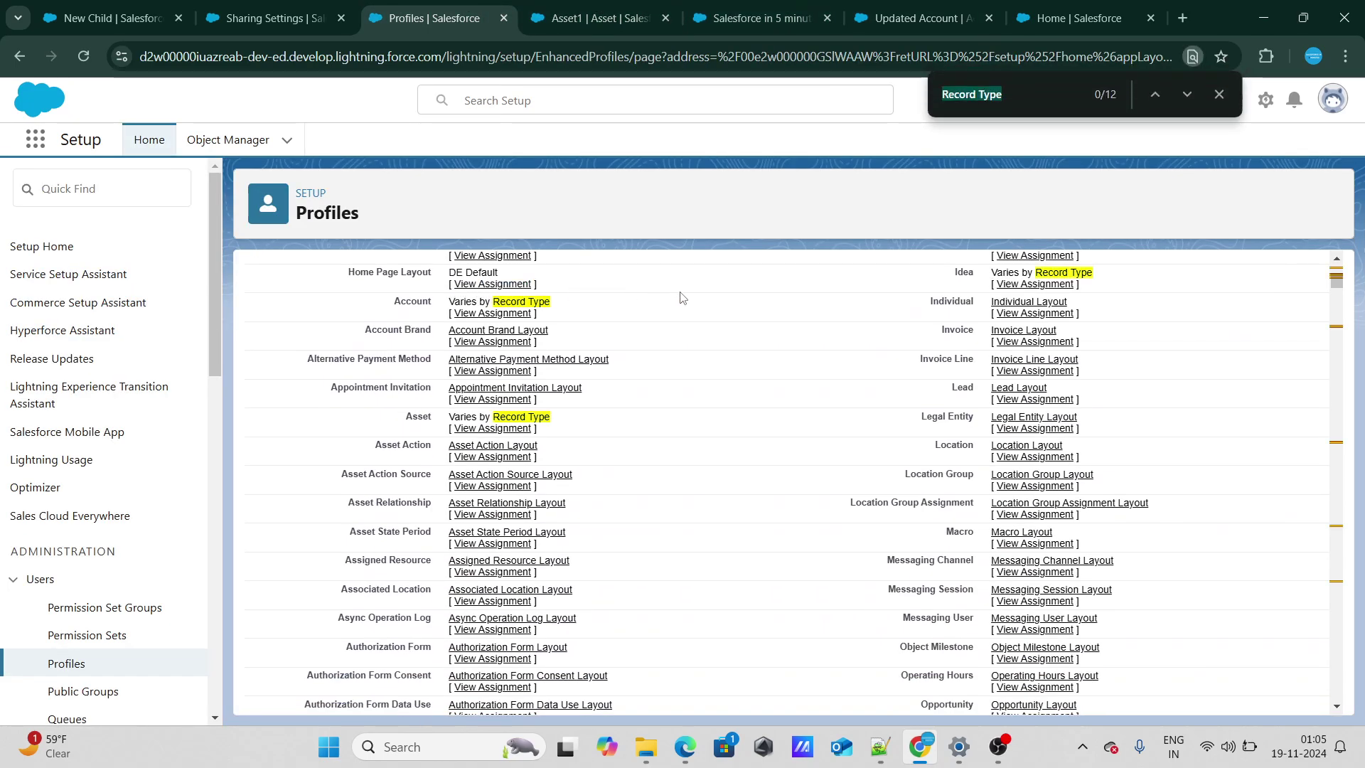
{"action": "key", "text": "Return"}
{"action": "key", "text": "Return"}
{"action": "key", "text": "Return"}
{"action": "key", "text": "Return"}
{"action": "key", "text": "Return"}
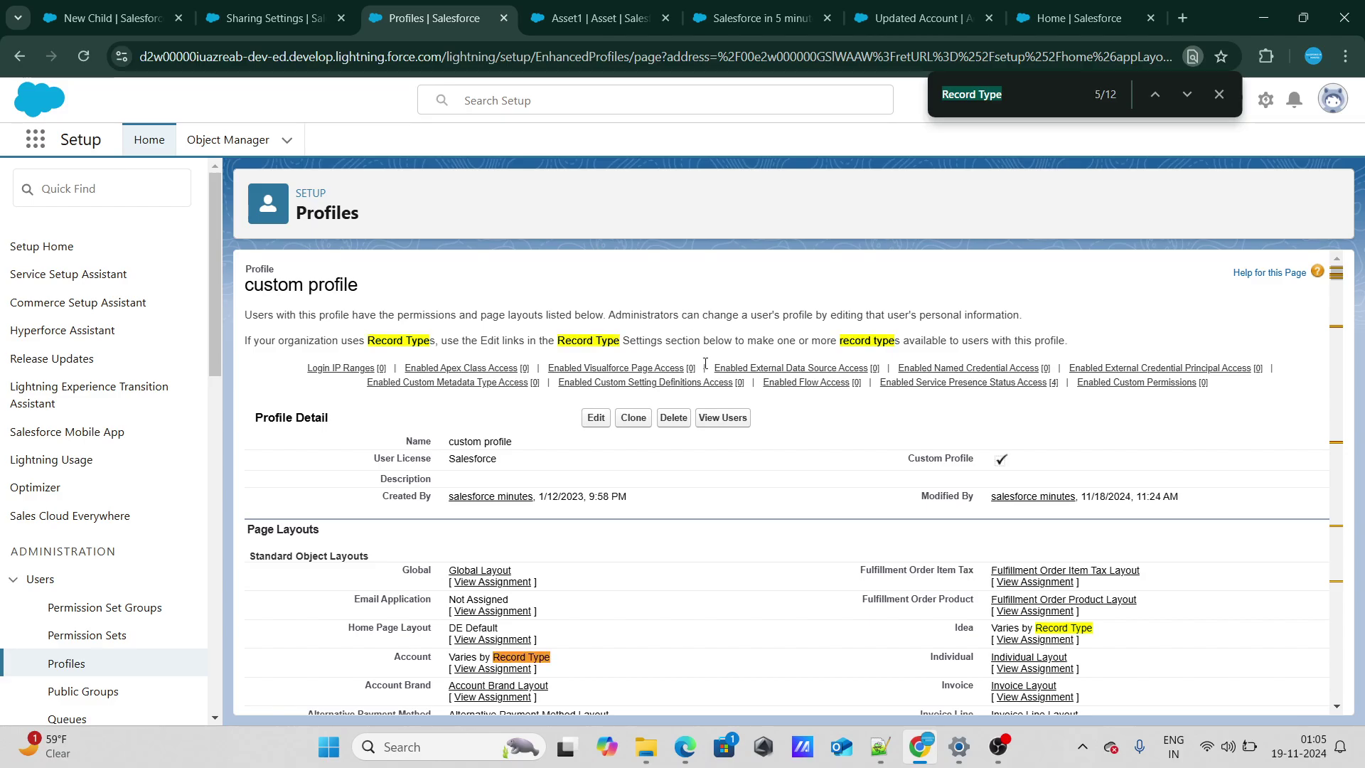
Step: Scroll to Custom Record Type Settings and edit the Childs assignment, showing only RecordType2
{"action": "scroll", "coordinate": [671, 430], "scroll_direction": "down", "scroll_amount": 20}
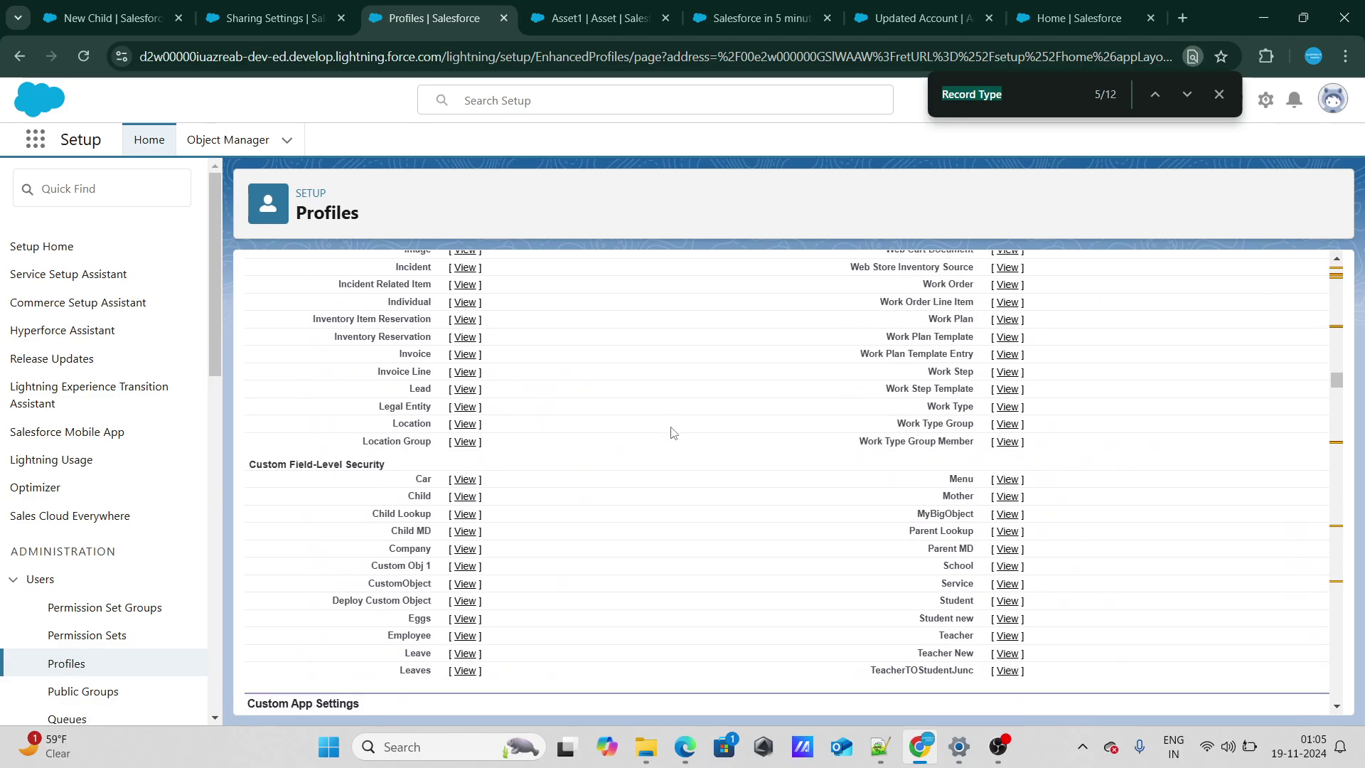
{"action": "scroll", "coordinate": [671, 431], "scroll_direction": "down", "scroll_amount": 20}
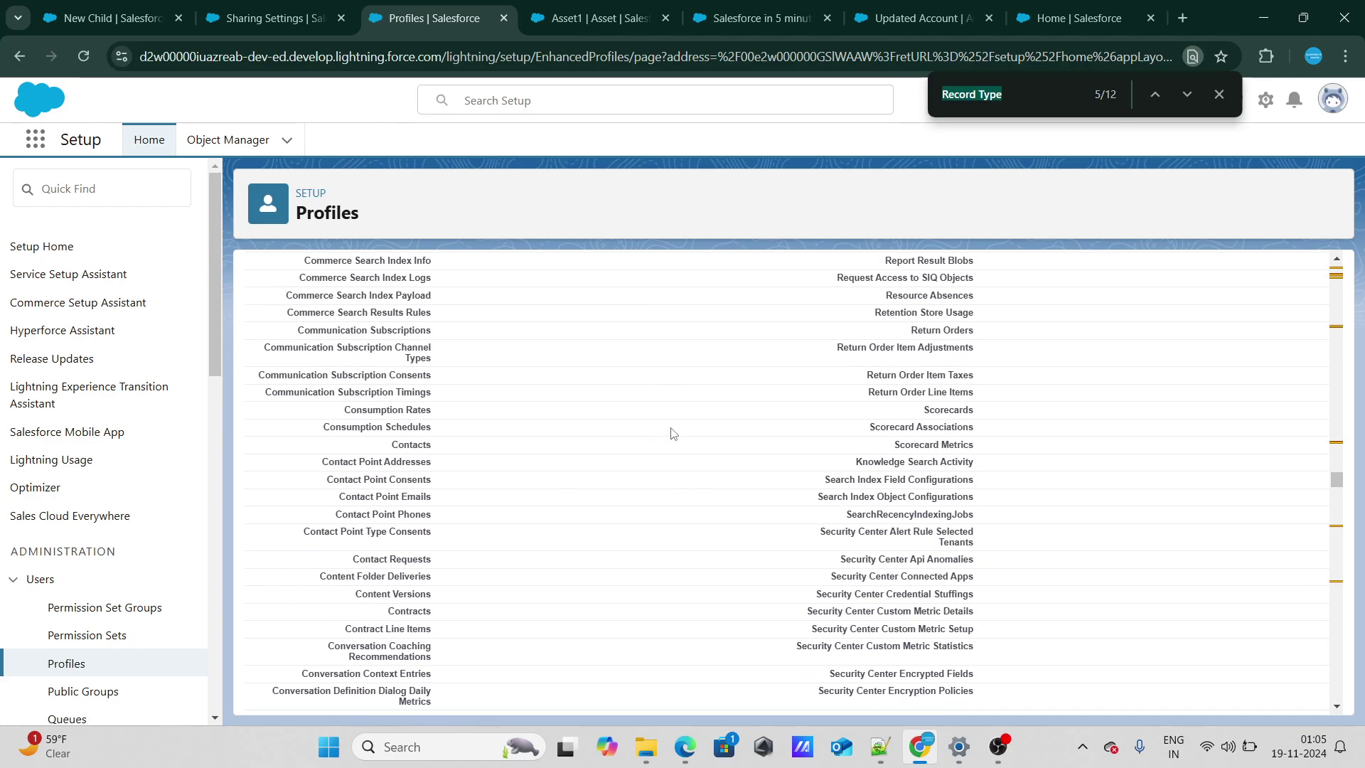
{"action": "scroll", "coordinate": [674, 432], "scroll_direction": "down", "scroll_amount": 20}
{"action": "scroll", "coordinate": [674, 433], "scroll_direction": "up", "scroll_amount": 6}
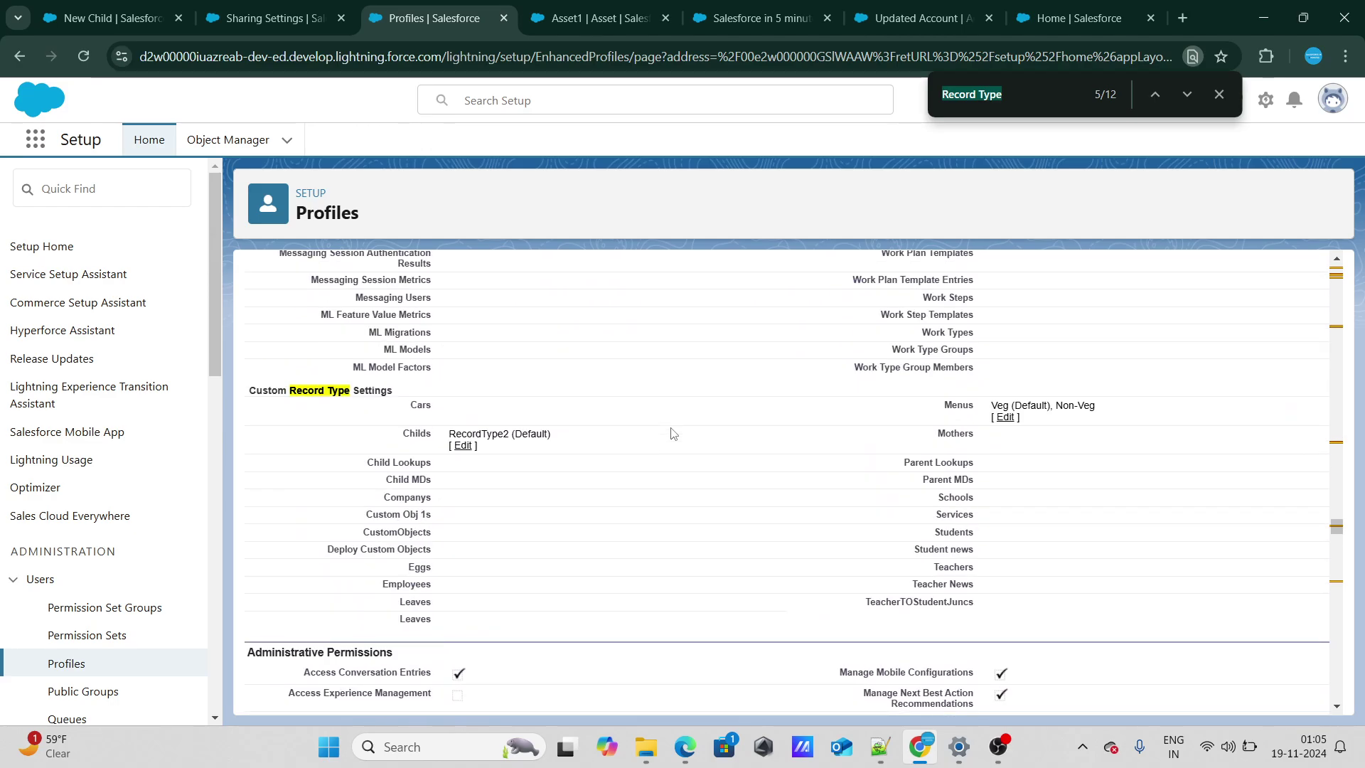
{"action": "scroll", "coordinate": [673, 433], "scroll_direction": "down", "scroll_amount": 1}
{"action": "left_click", "coordinate": [463, 358]}
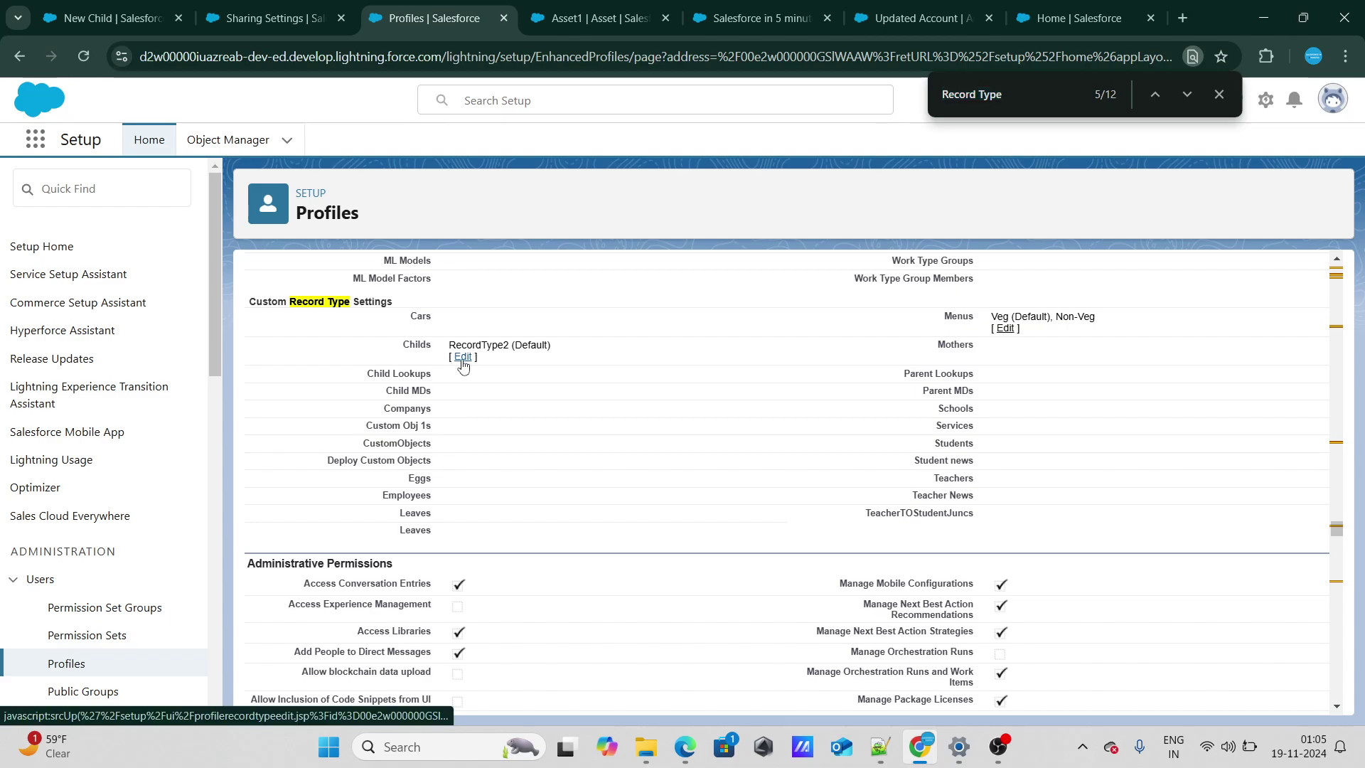
{"action": "left_click", "coordinate": [1218, 94]}
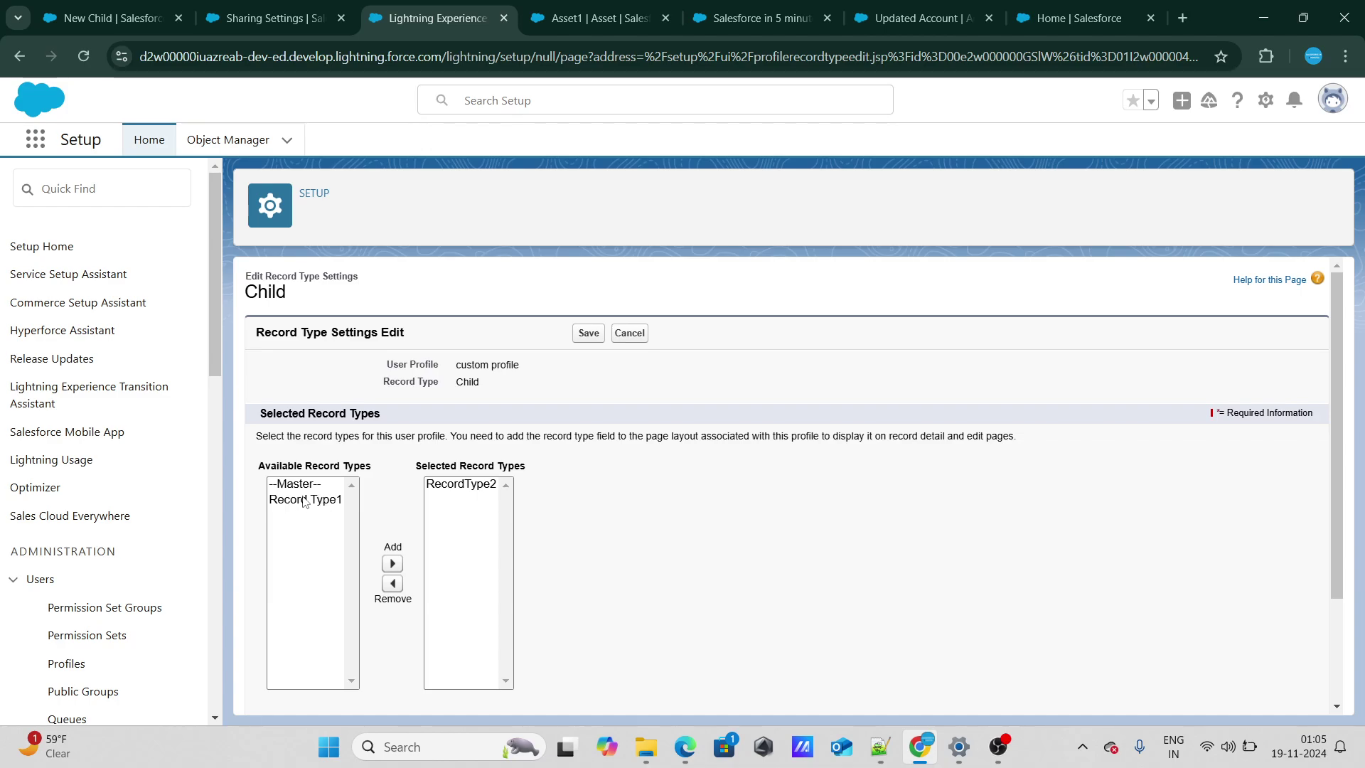
Step: Create and save a new Record Type1 Child record named 'asdadad'
{"action": "left_click", "coordinate": [727, 20]}
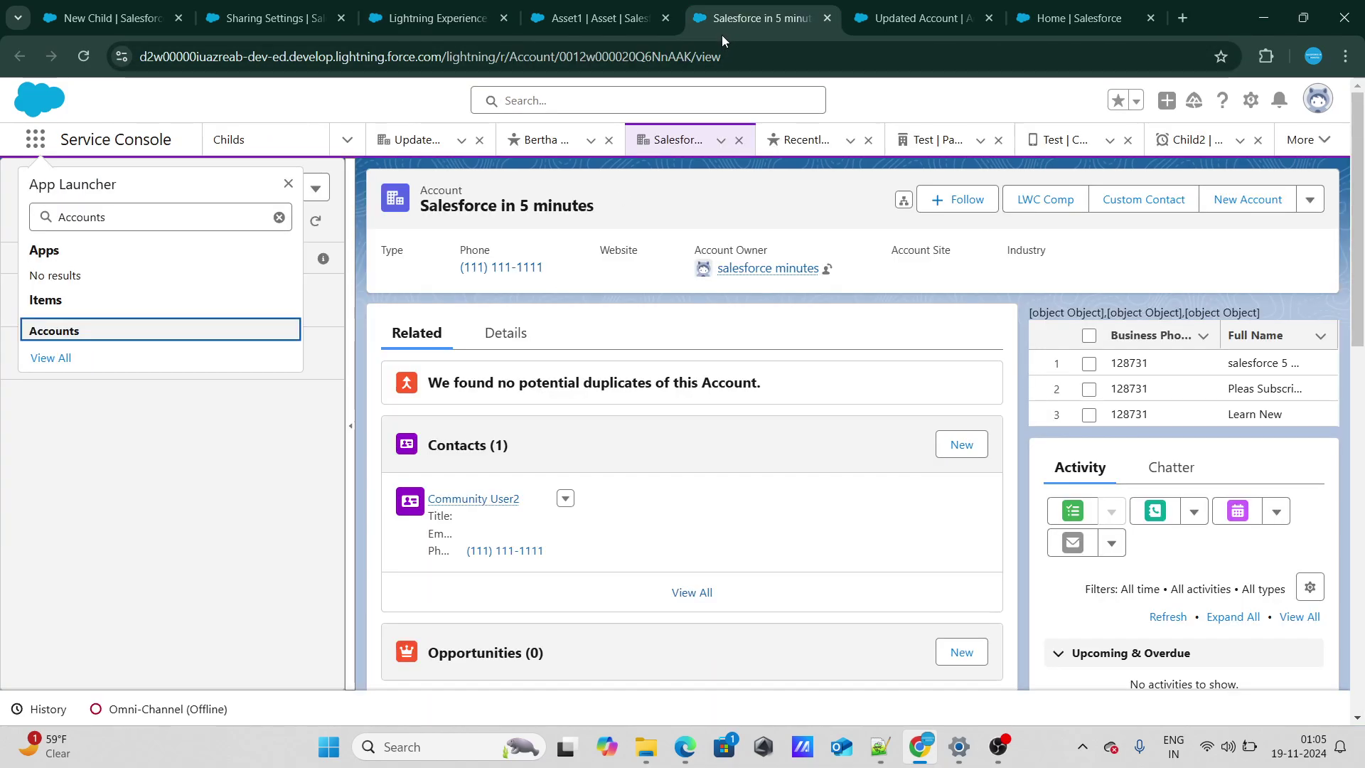
{"action": "left_click", "coordinate": [948, 18]}
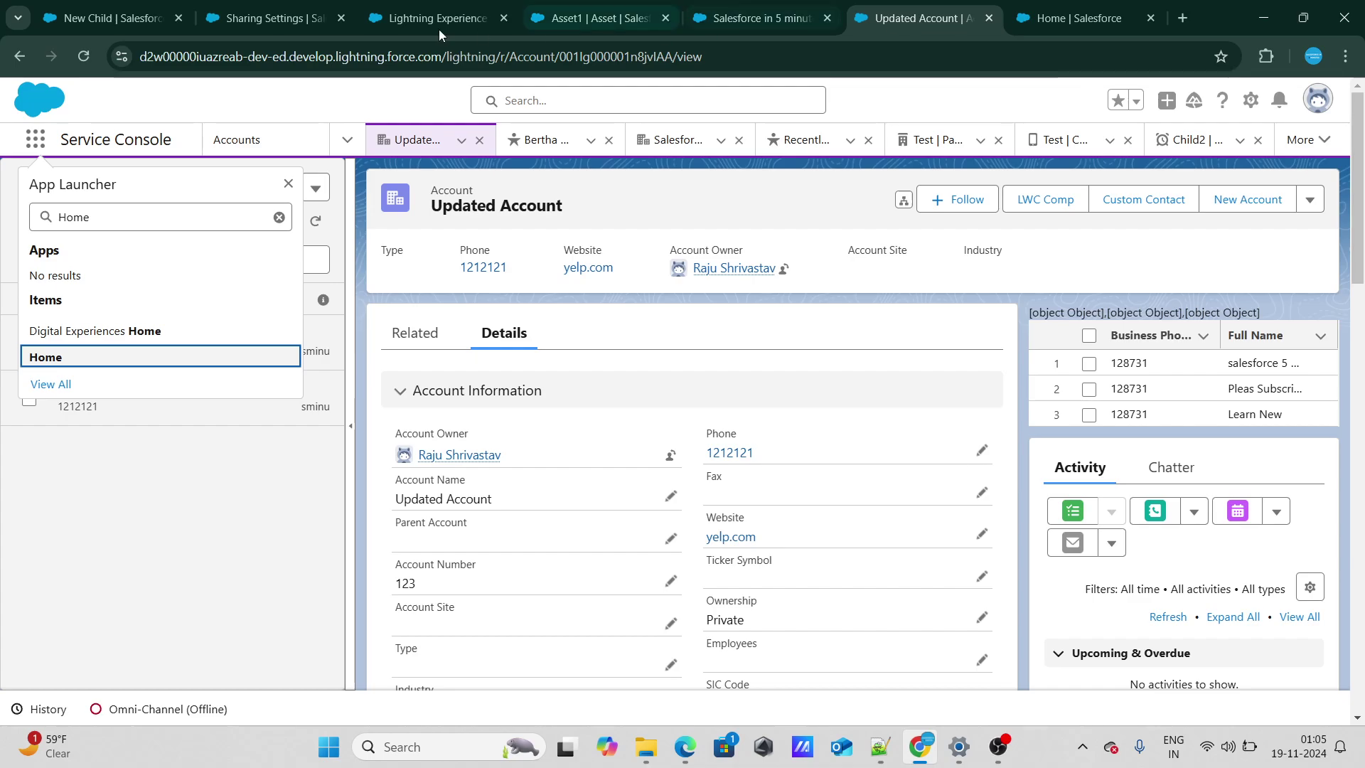
{"action": "left_click", "coordinate": [270, 18]}
{"action": "left_click", "coordinate": [84, 16]}
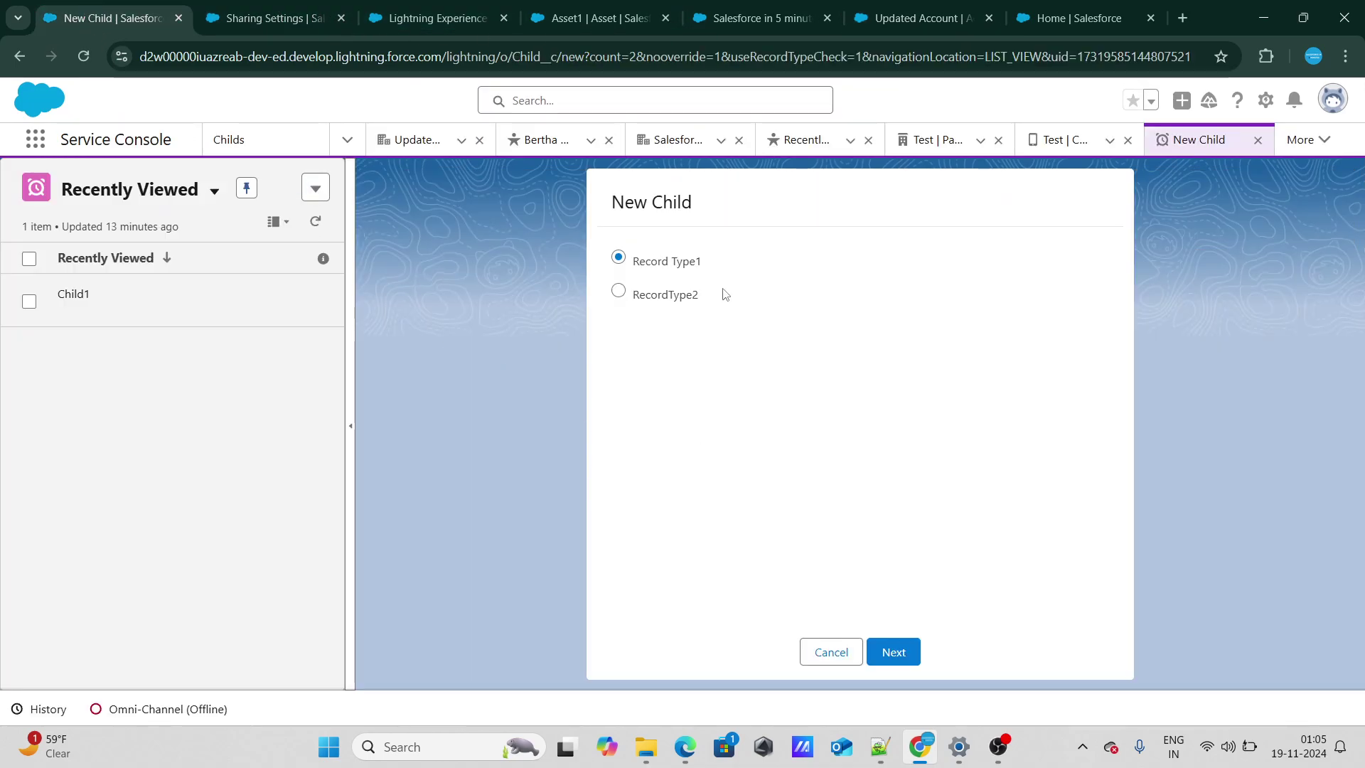
{"action": "left_click", "coordinate": [890, 652]}
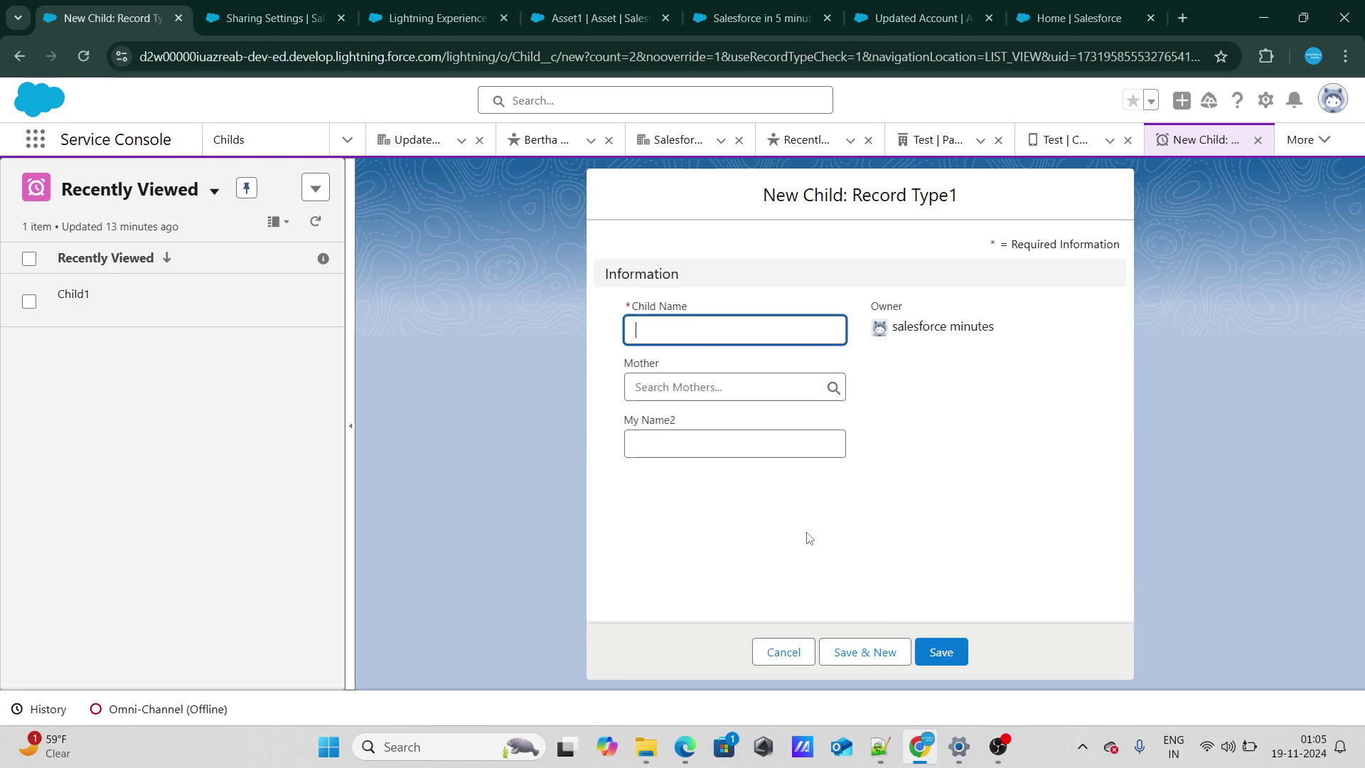
{"action": "type", "text": "asdadad"}
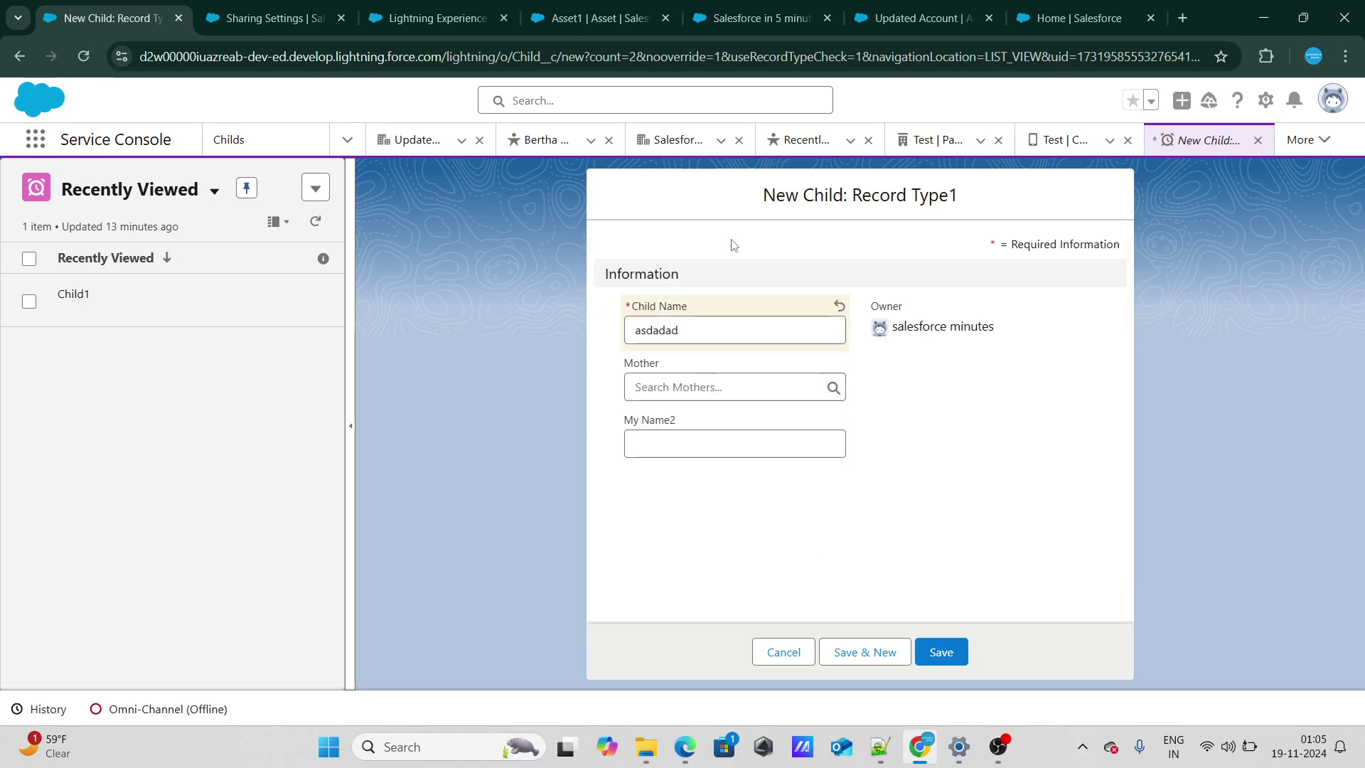
{"action": "left_click", "coordinate": [944, 652]}
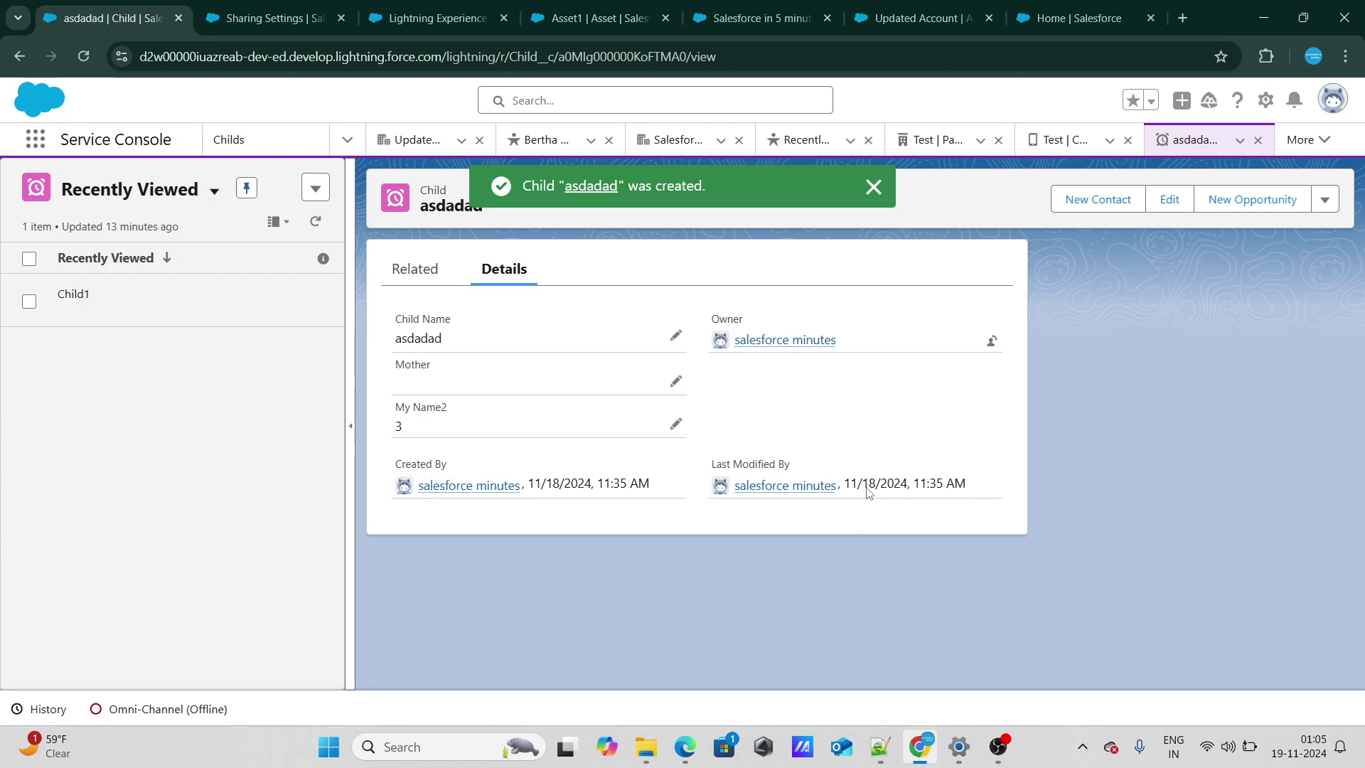
Step: Review Sharing Settings, then transfer the asdadad record's ownership to another user
{"action": "left_click", "coordinate": [270, 18]}
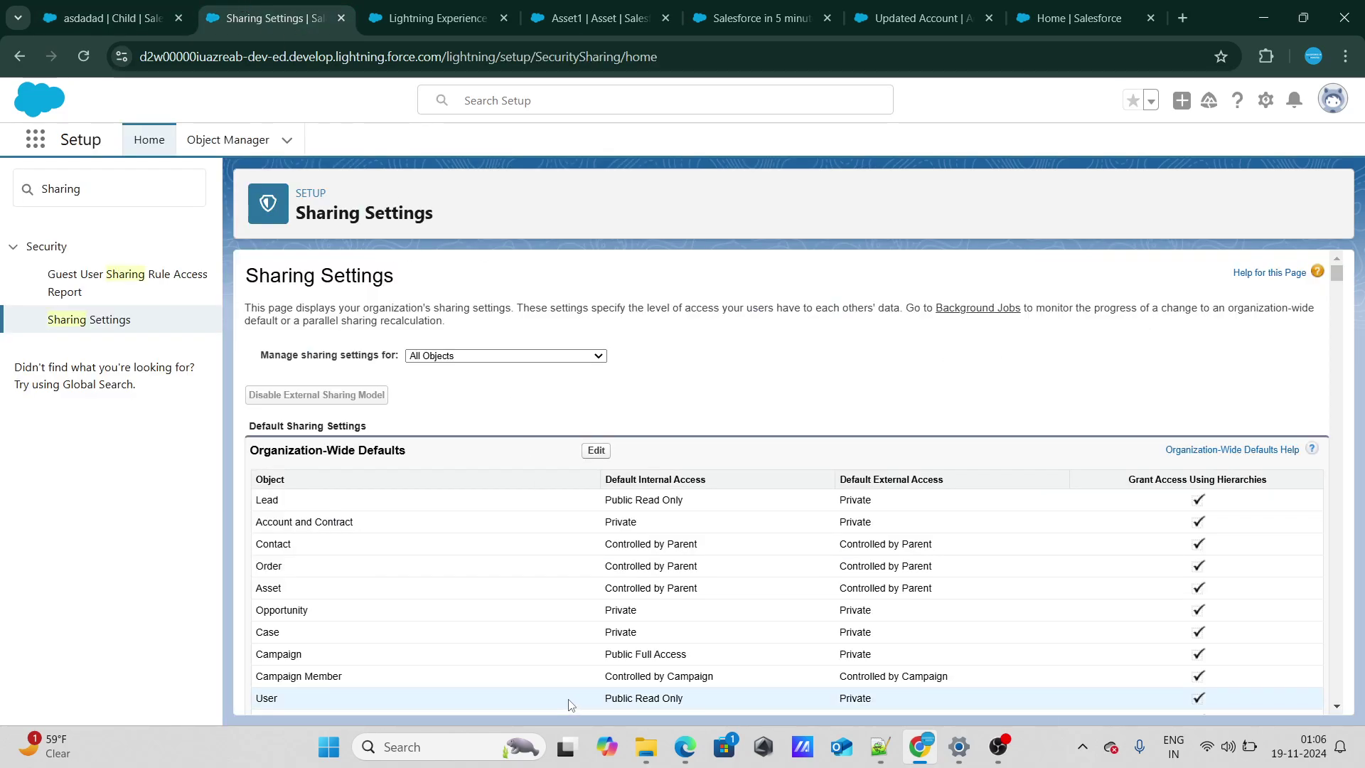
{"action": "scroll", "coordinate": [580, 603], "scroll_direction": "down", "scroll_amount": 8}
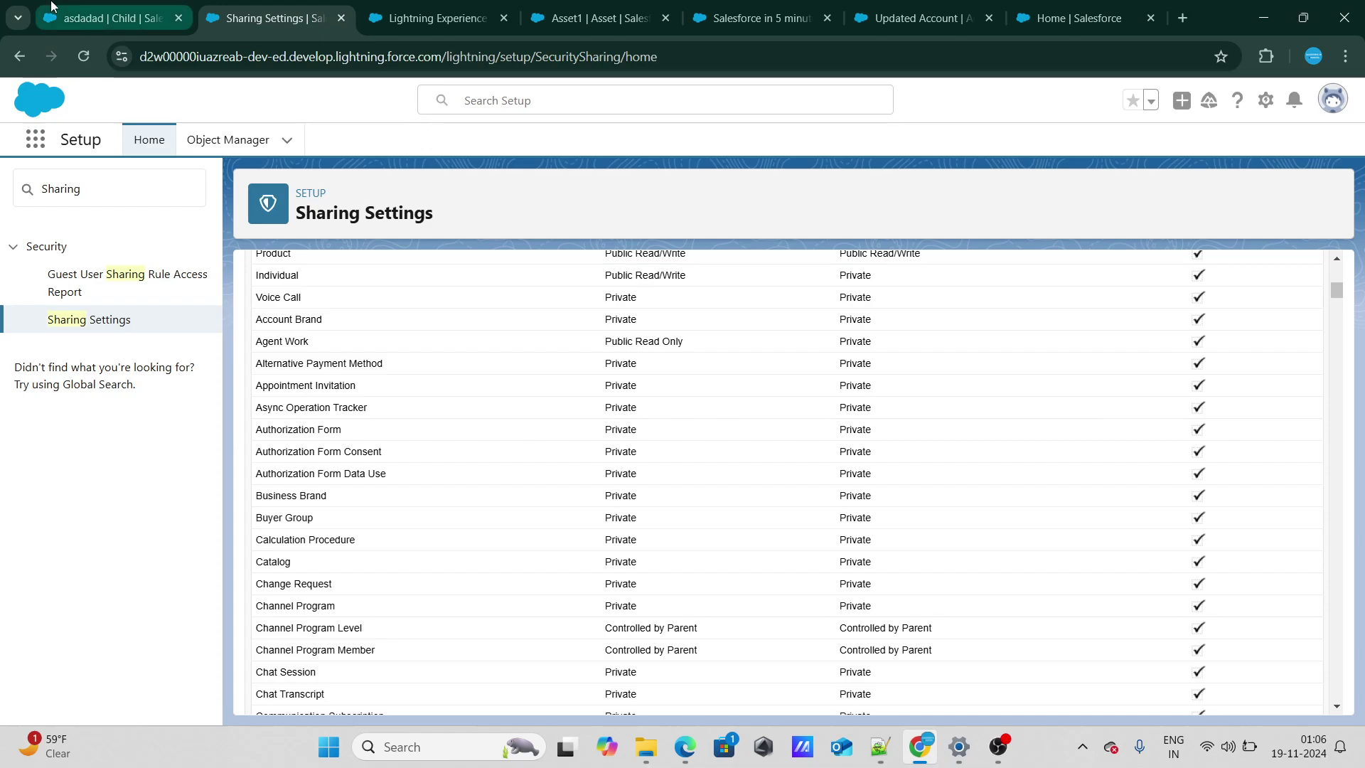
{"action": "left_click", "coordinate": [110, 18]}
{"action": "left_click", "coordinate": [988, 340]}
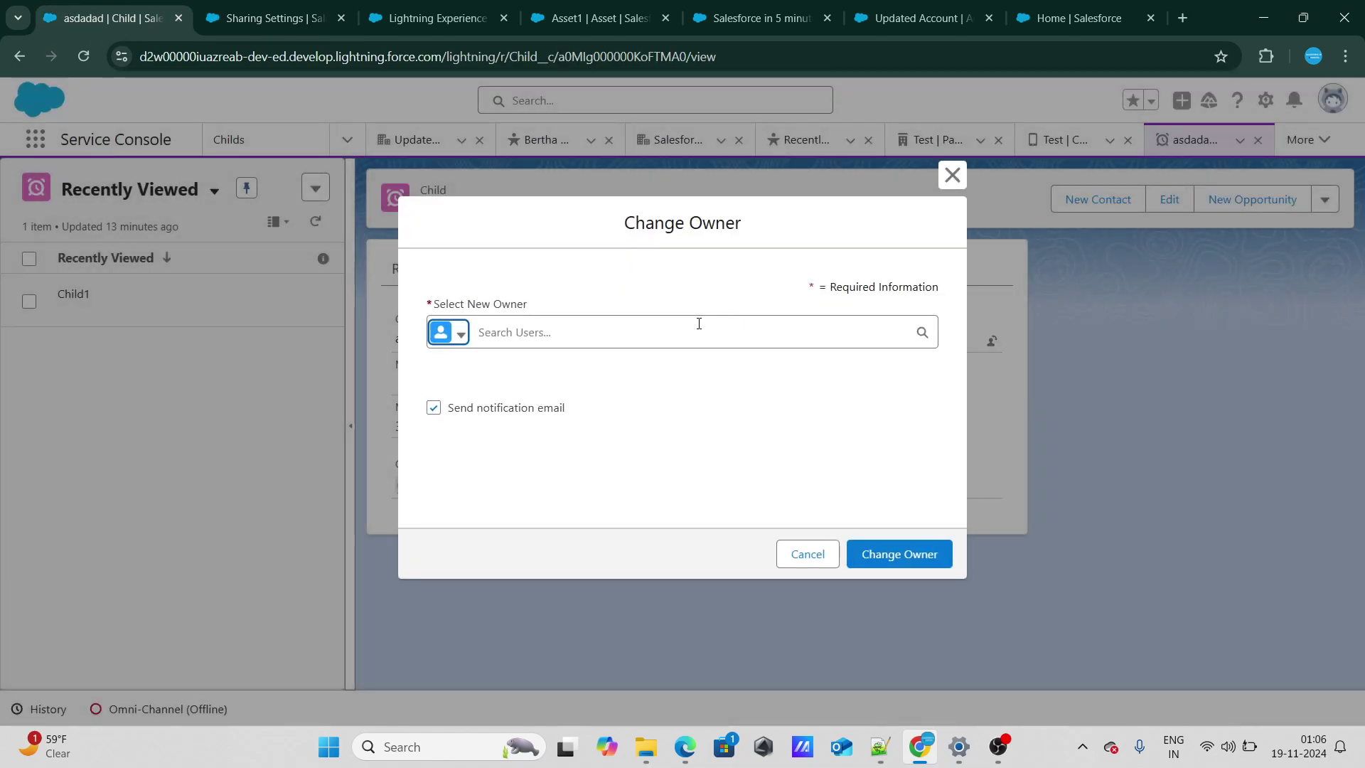
{"action": "left_click", "coordinate": [648, 340]}
{"action": "left_click", "coordinate": [588, 377]}
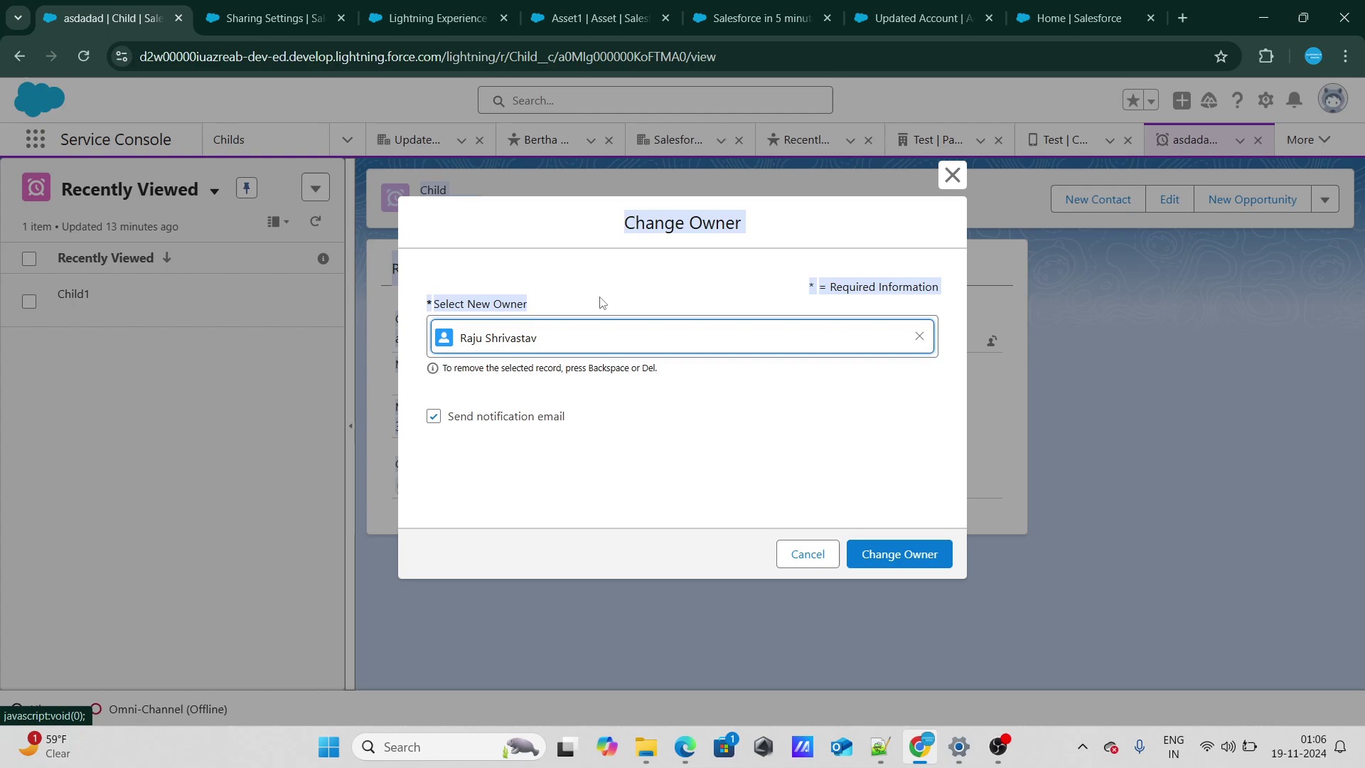
{"action": "left_click", "coordinate": [899, 554]}
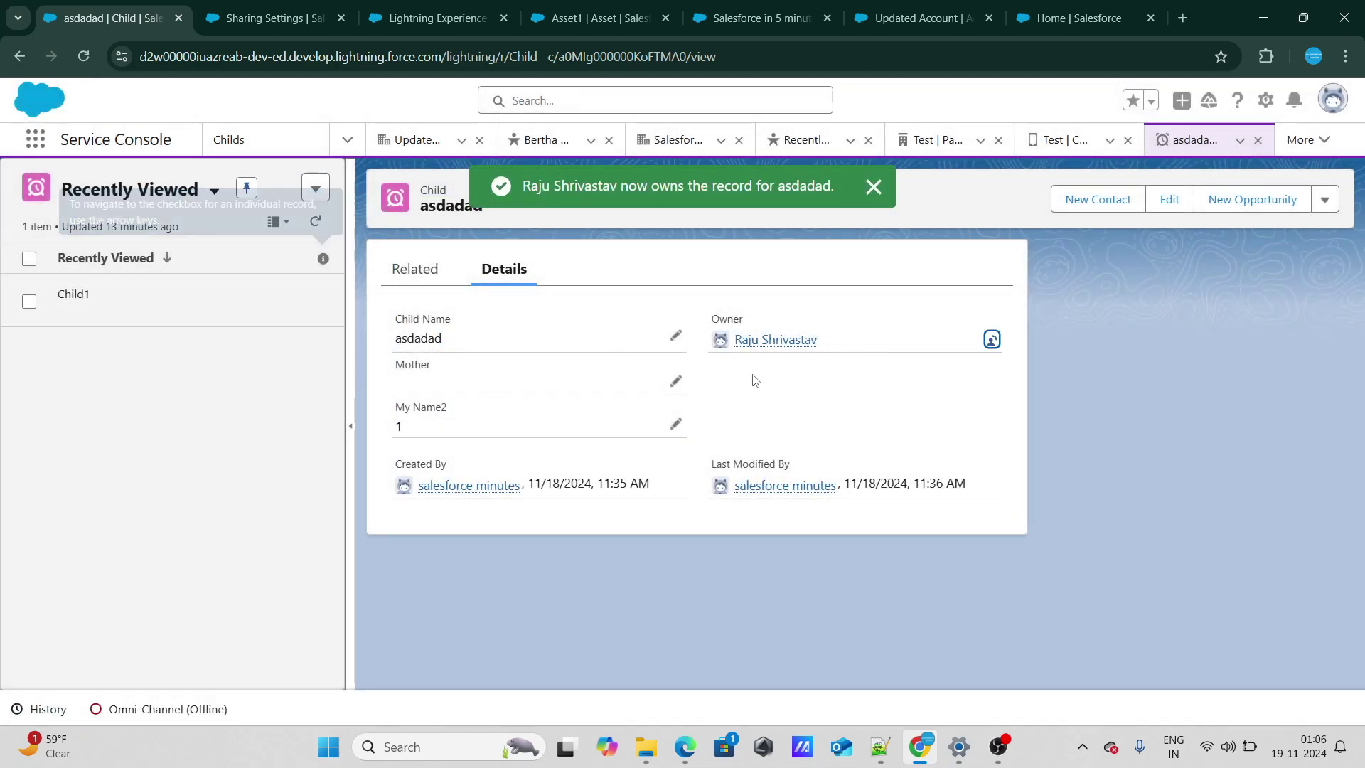
Step: Copy the asdadad record's web address from the address bar
{"action": "left_click", "coordinate": [873, 186]}
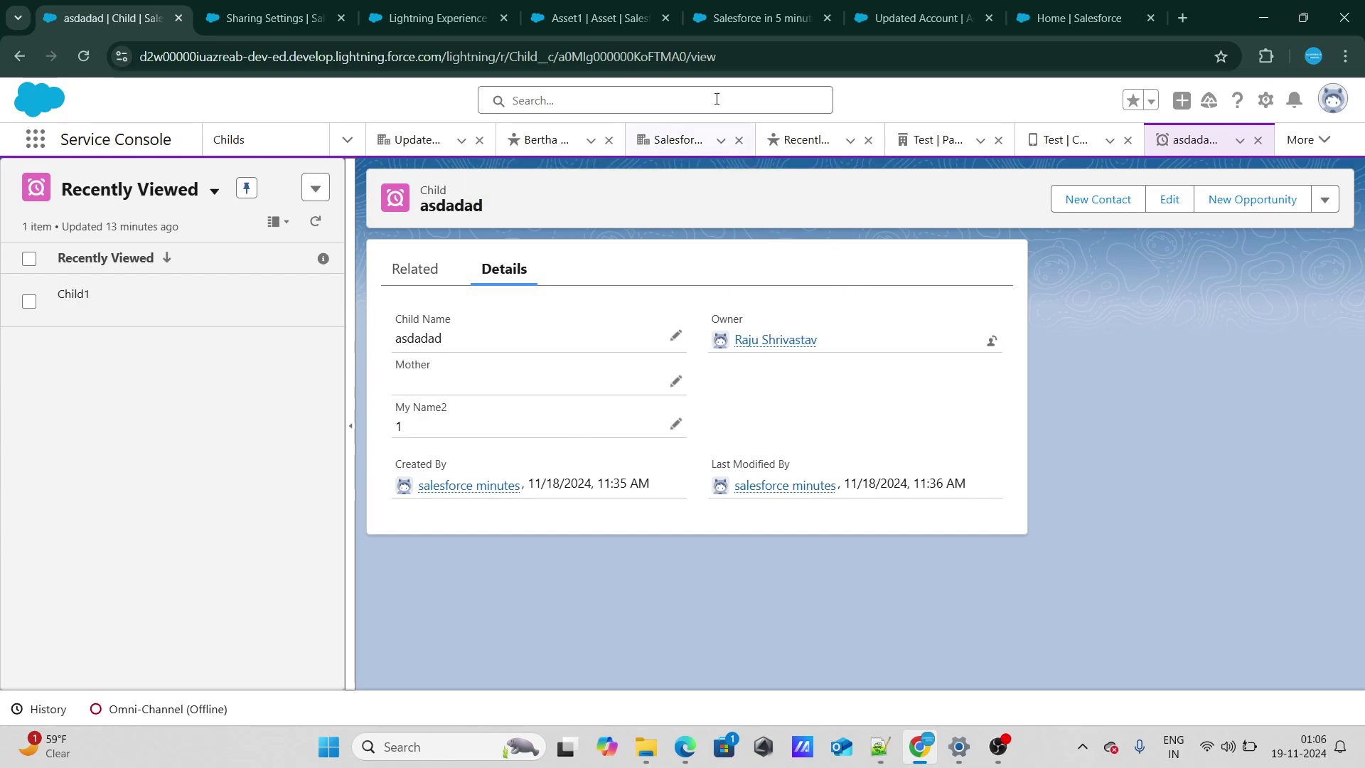
{"action": "left_click", "coordinate": [720, 56]}
{"action": "key", "text": "ctrl+c"}
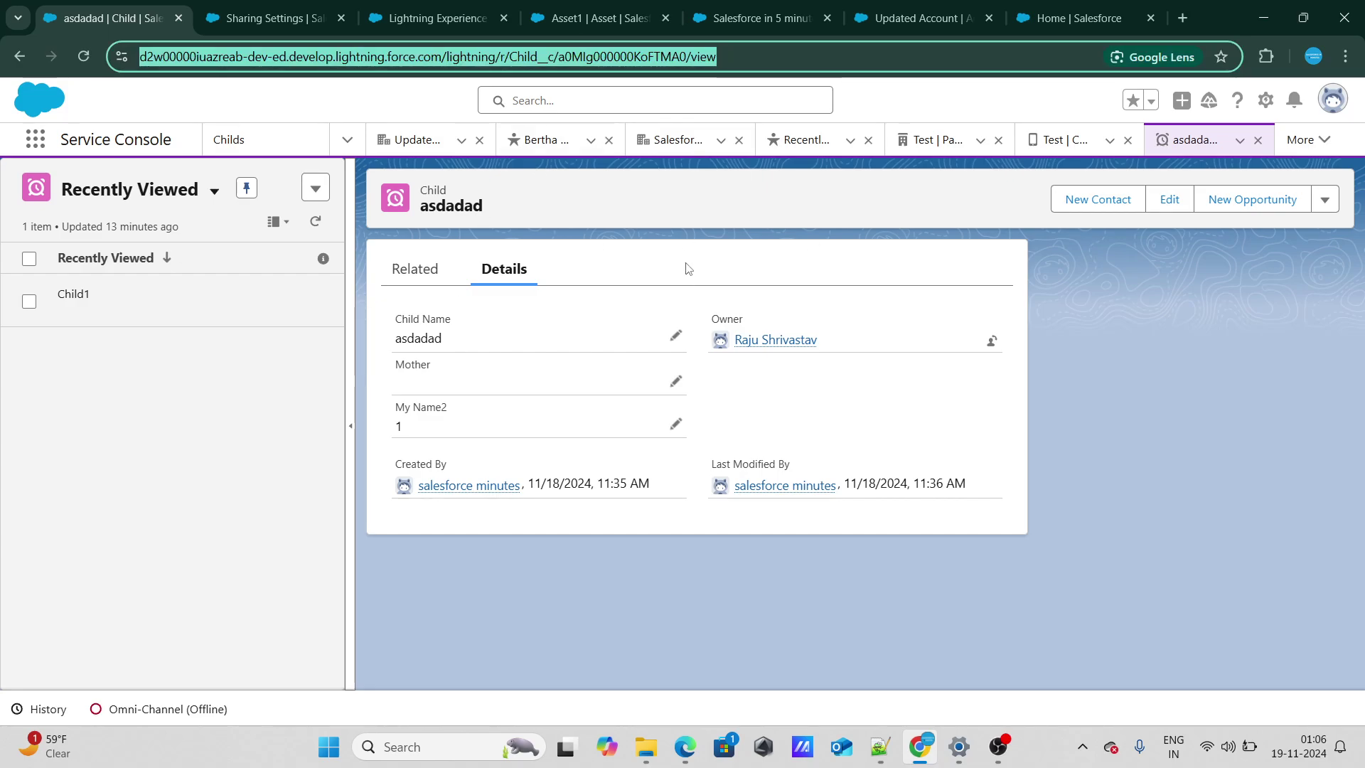
{"action": "left_click", "coordinate": [654, 187]}
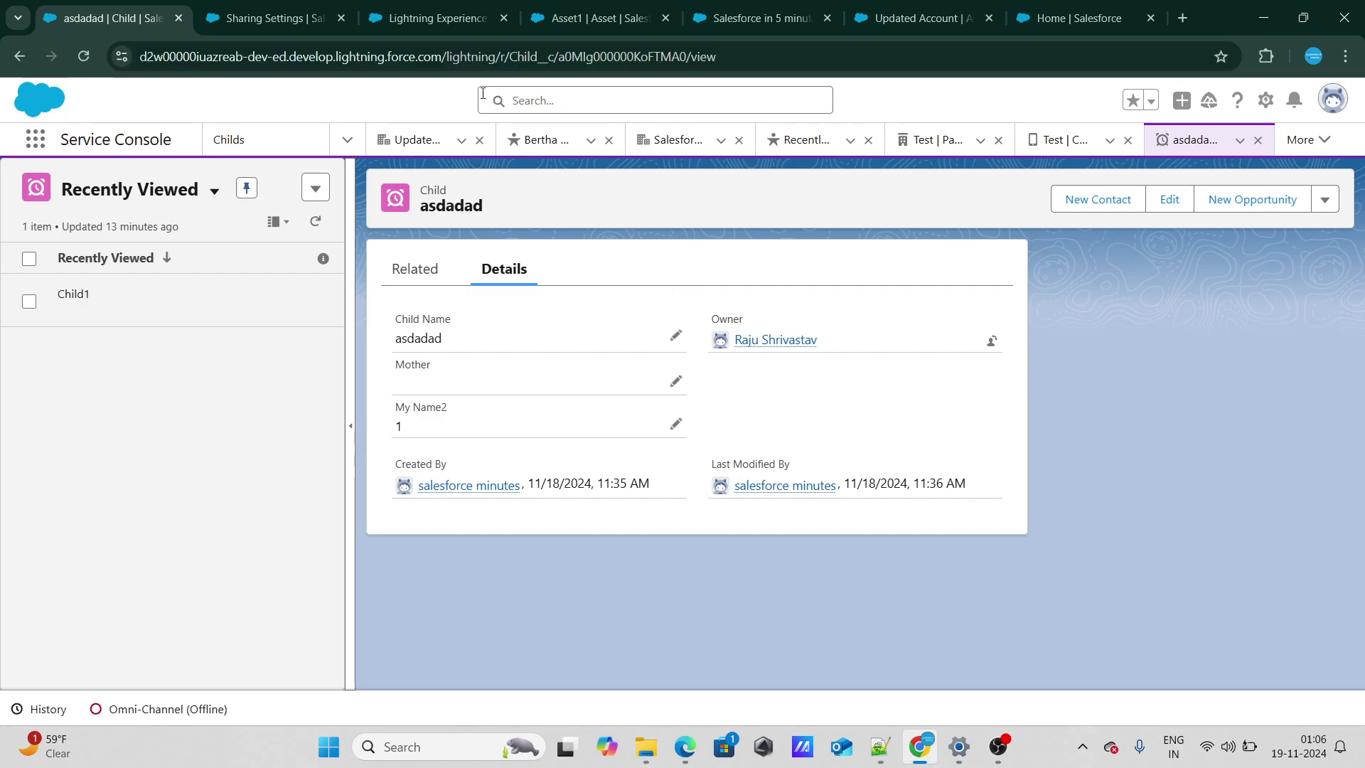
Step: Paste the asdadad record URL into Edge to view it as the other user, then return to Chrome
{"action": "left_click", "coordinate": [916, 741]}
{"action": "left_click", "coordinate": [323, 46]}
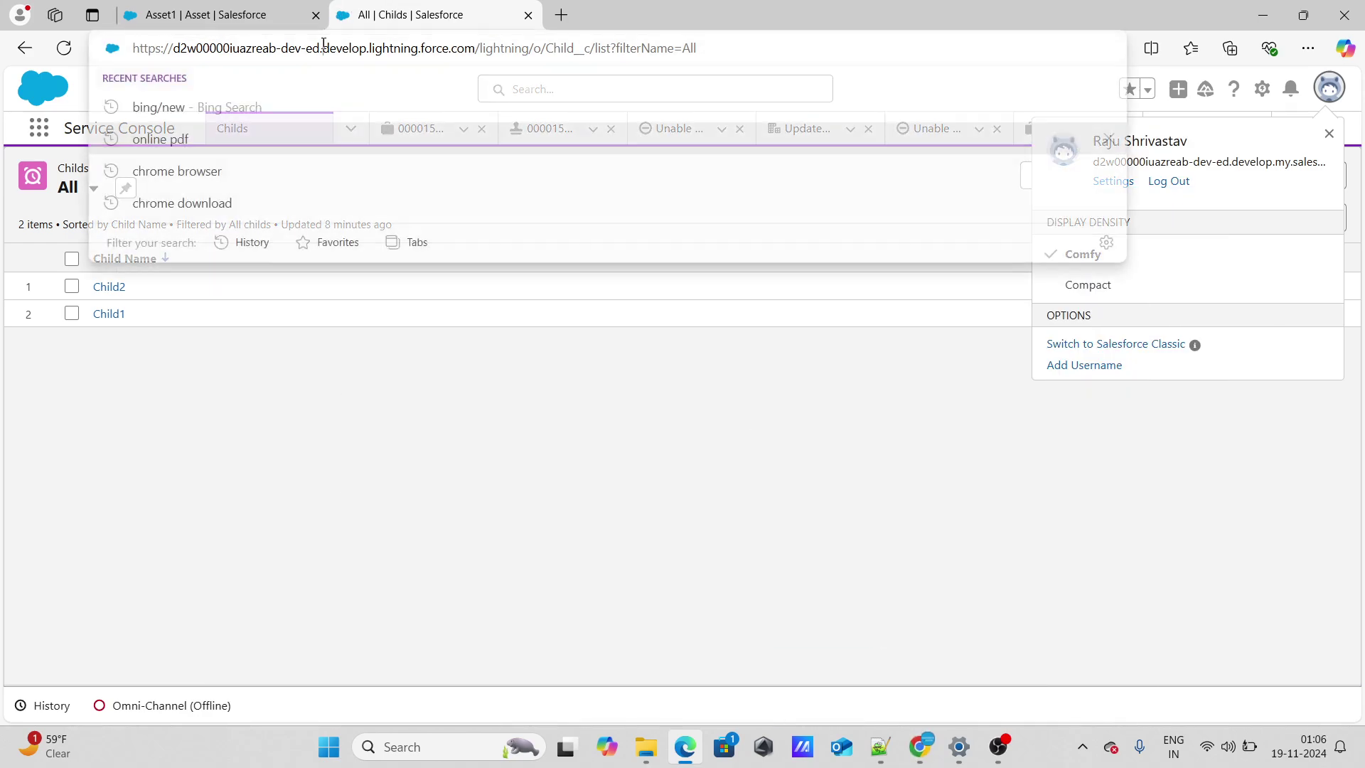
{"action": "key", "text": "ctrl+v"}
{"action": "key", "text": "Return"}
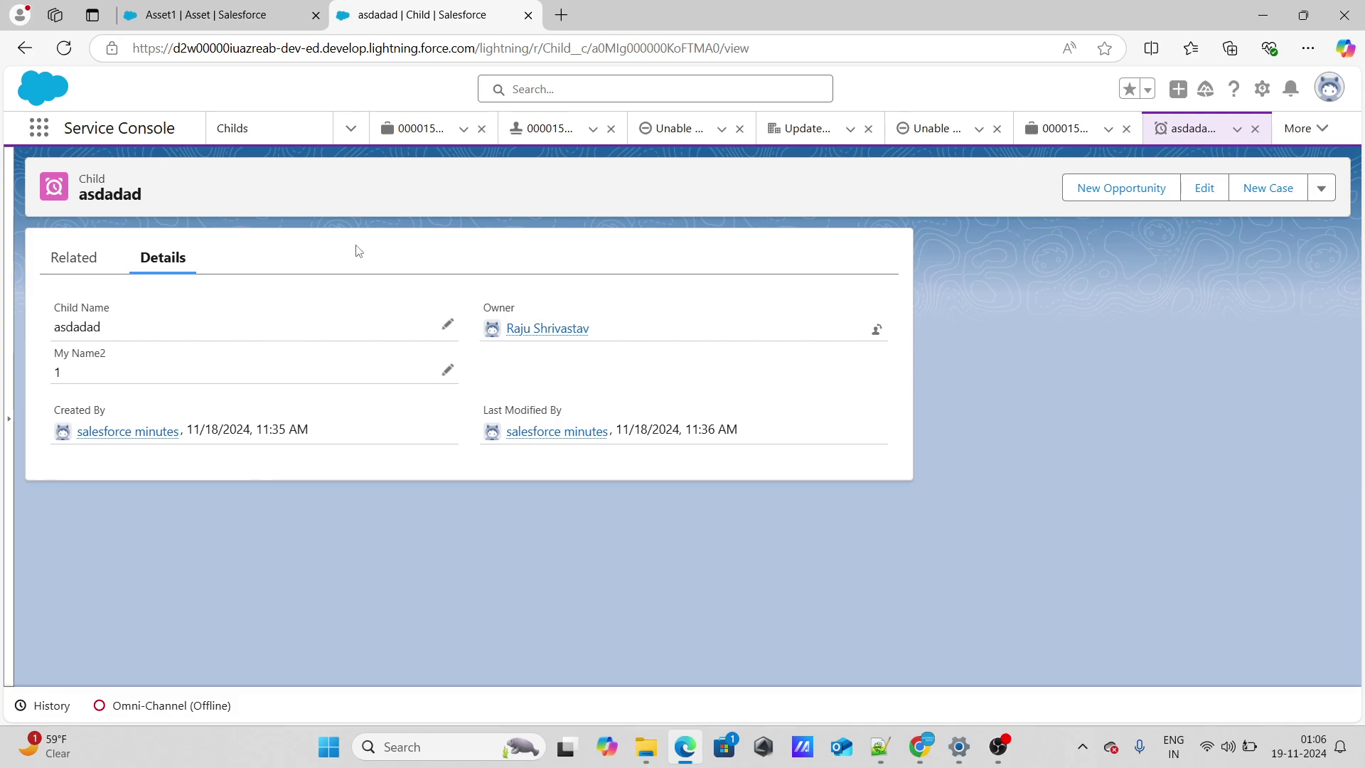
{"action": "key", "text": "alt+Tab"}
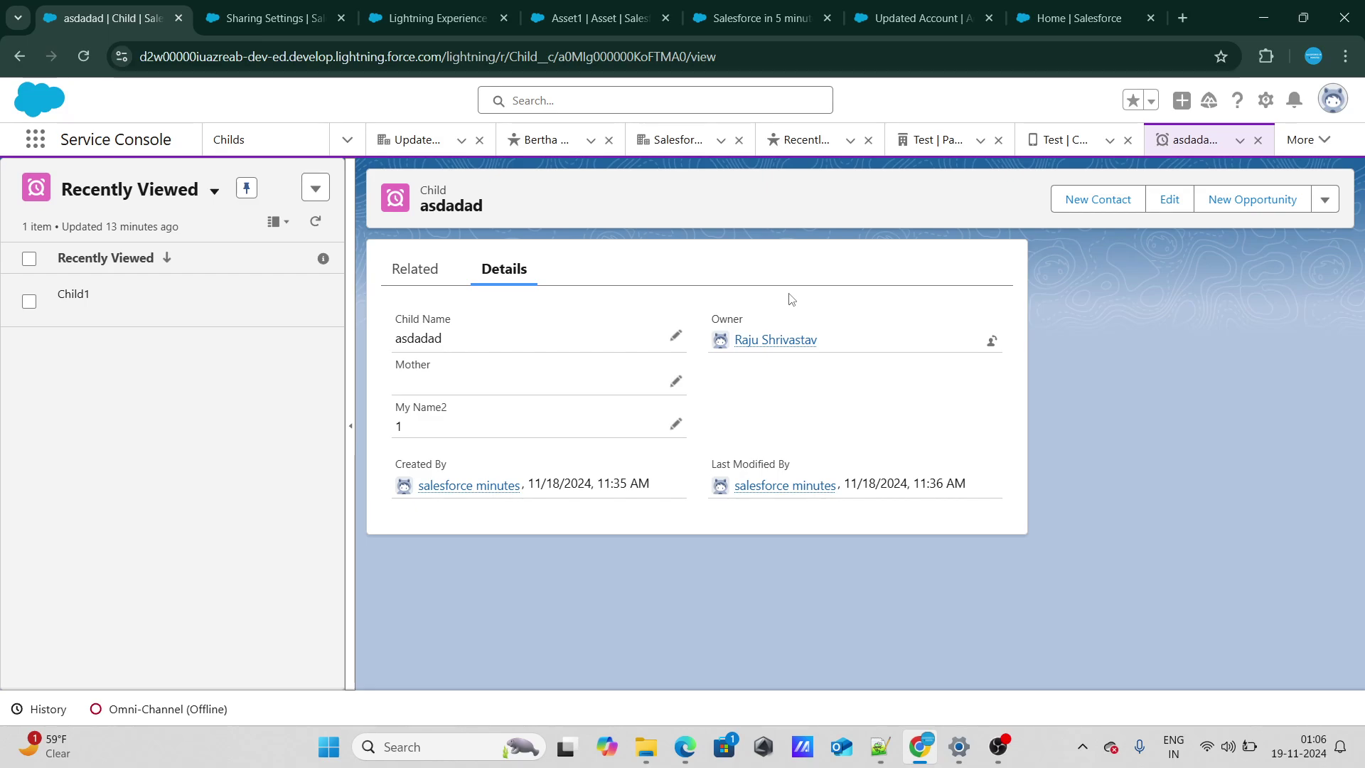
Step: Highlight 'Implicit & Explicit Sharing' in the Notepad++ new 24 note, then return to Chrome
{"action": "left_click", "coordinate": [880, 746]}
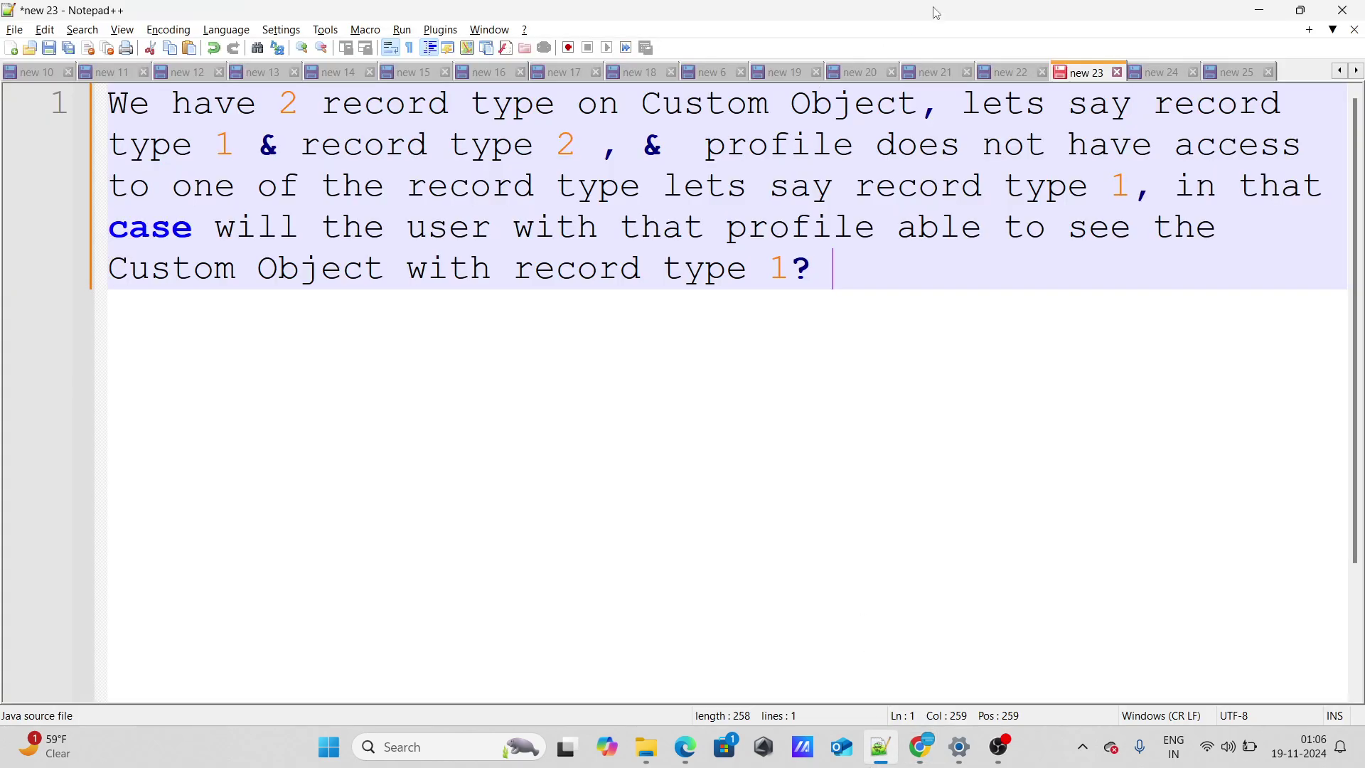
{"action": "left_click", "coordinate": [1157, 71]}
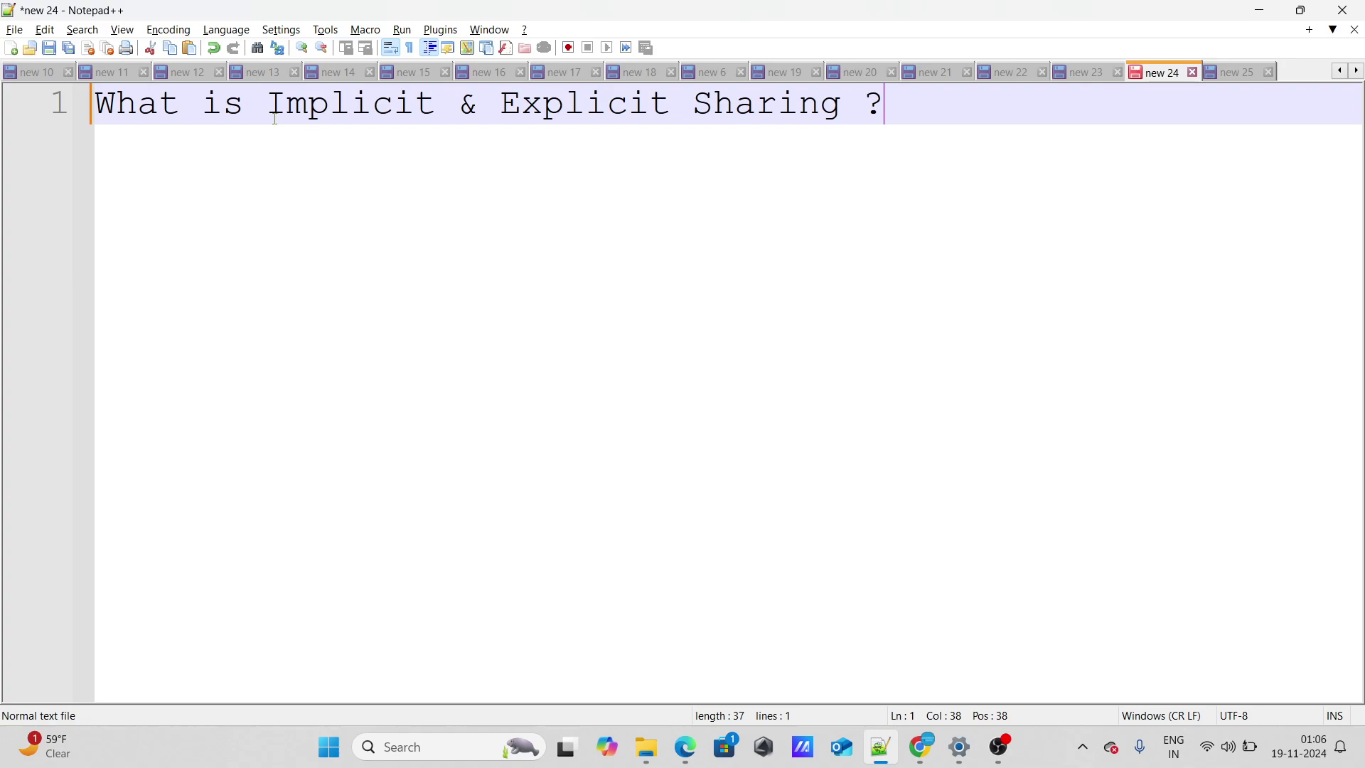
{"action": "left_click_drag", "start_coordinate": [274, 110], "coordinate": [822, 134]}
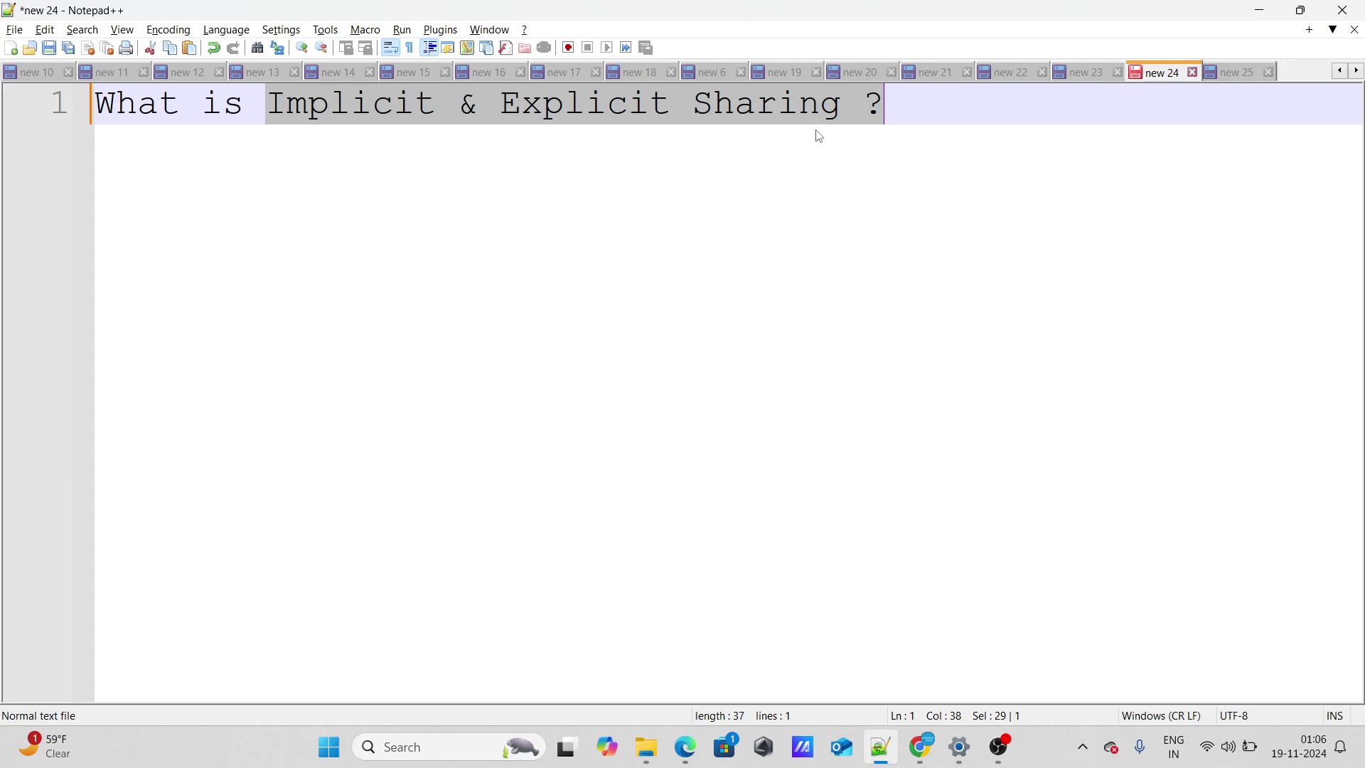
{"action": "left_click", "coordinate": [818, 132]}
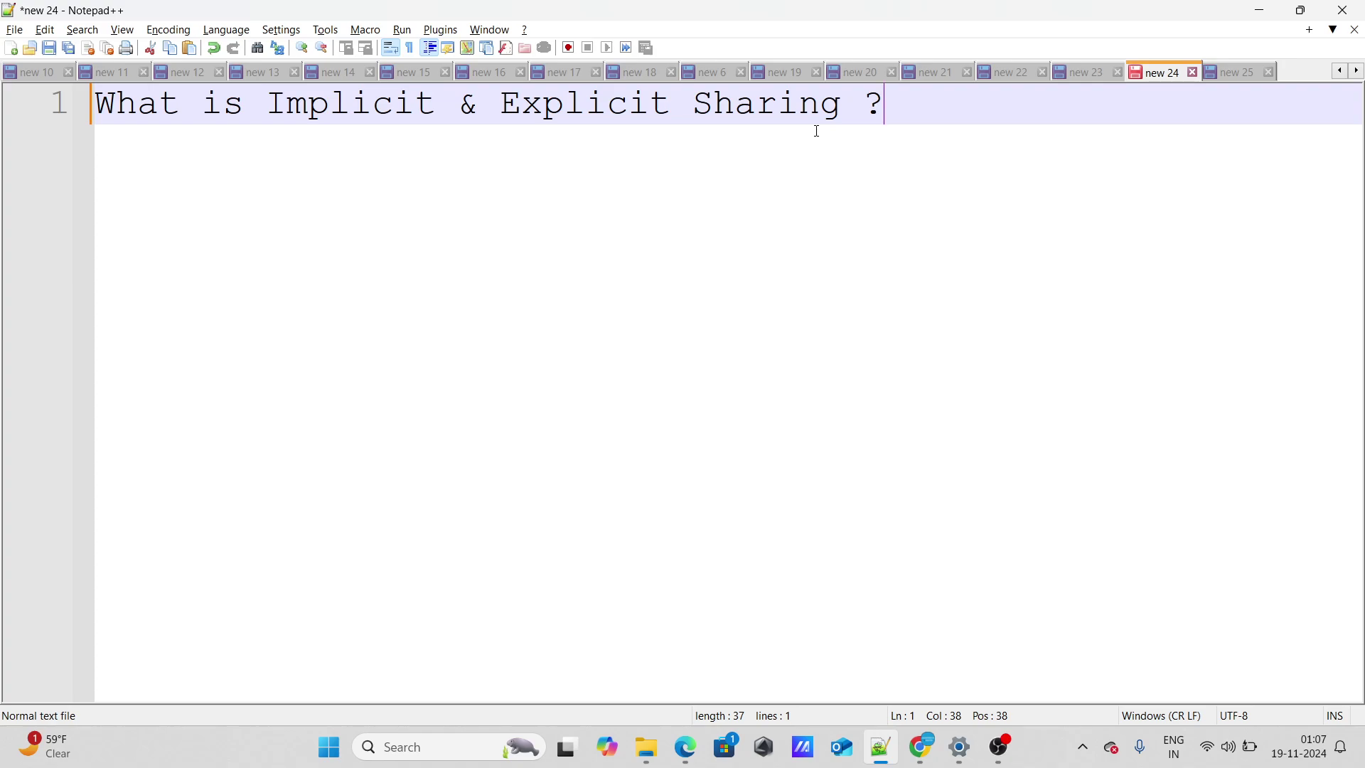
{"action": "double_click", "coordinate": [308, 106]}
{"action": "key", "text": "alt+Tab"}
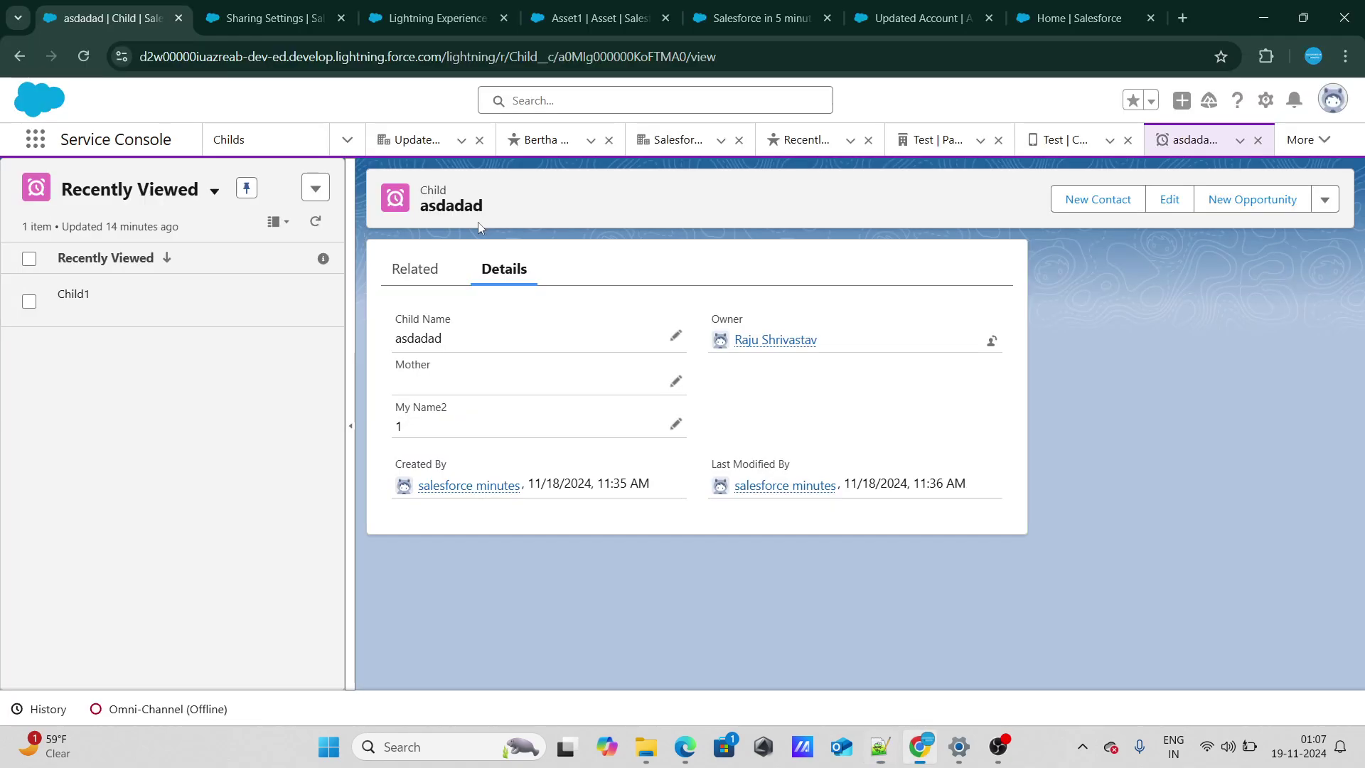
Step: Change Asset1's Account to Salesforce in 5 minutes and save
{"action": "left_click", "coordinate": [917, 18]}
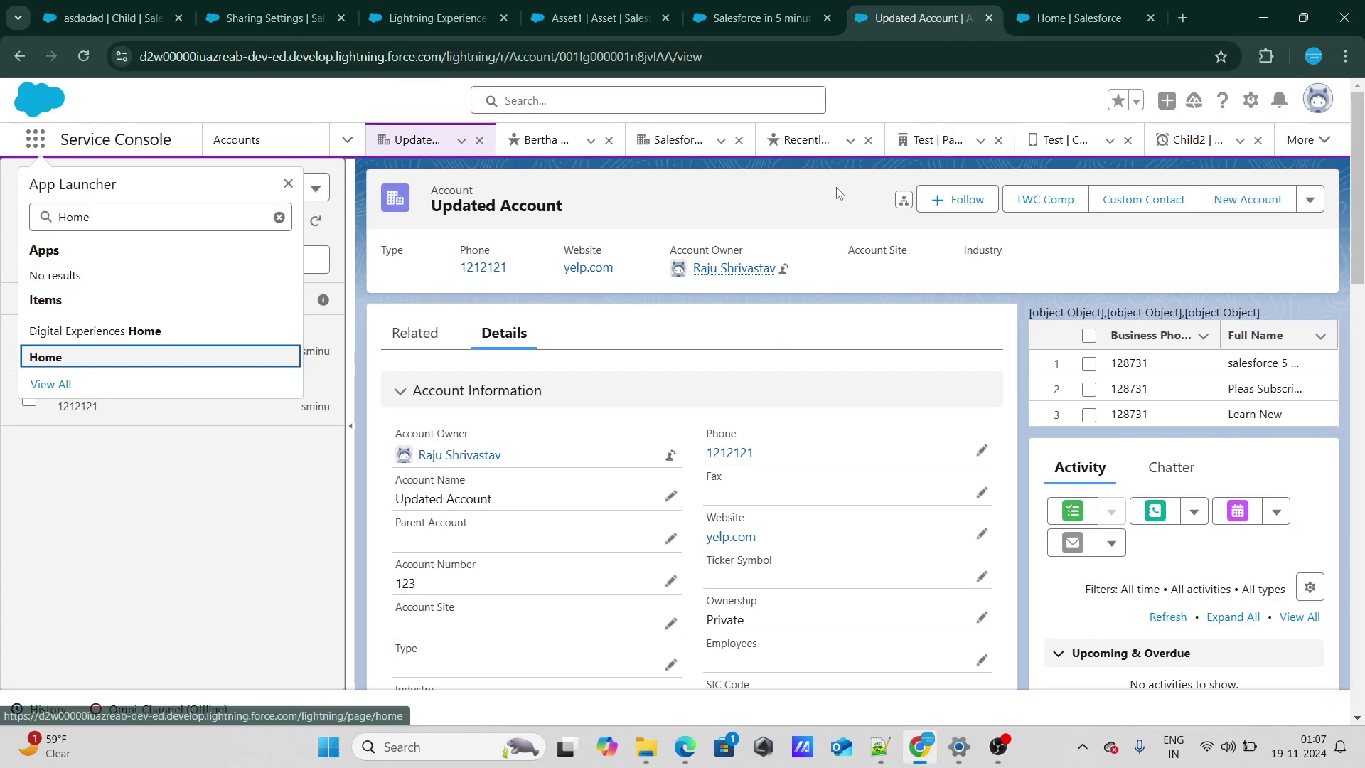
{"action": "left_click", "coordinate": [764, 8]}
{"action": "left_click", "coordinate": [622, 8]}
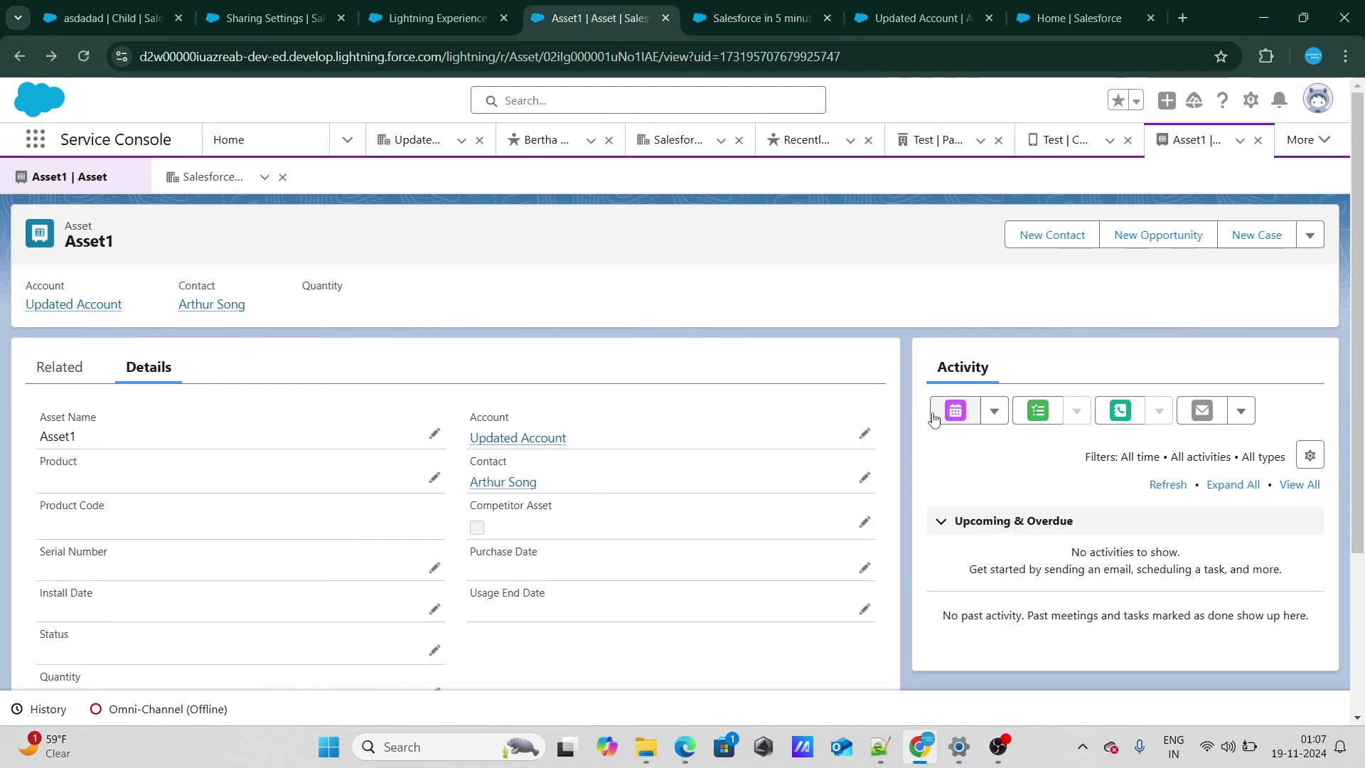
{"action": "left_click", "coordinate": [863, 435]}
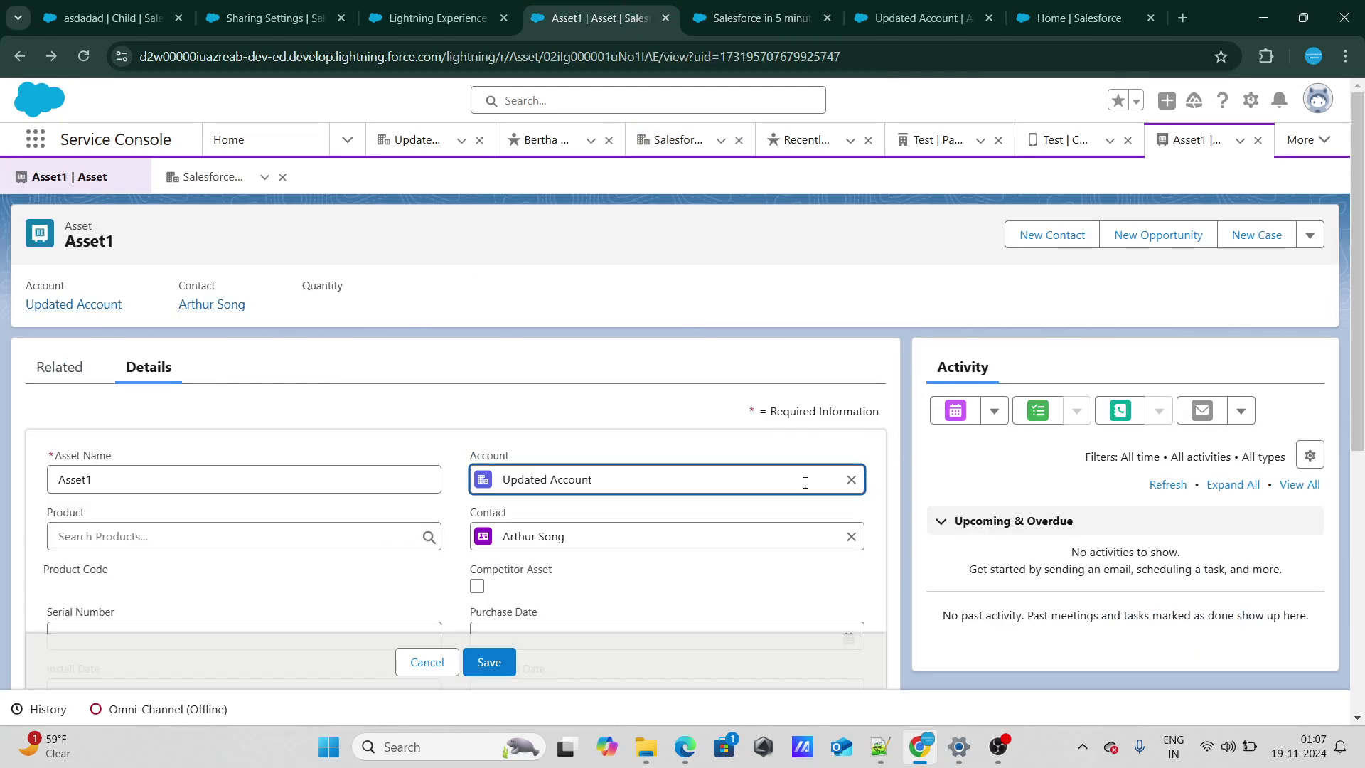
{"action": "left_click", "coordinate": [850, 479]}
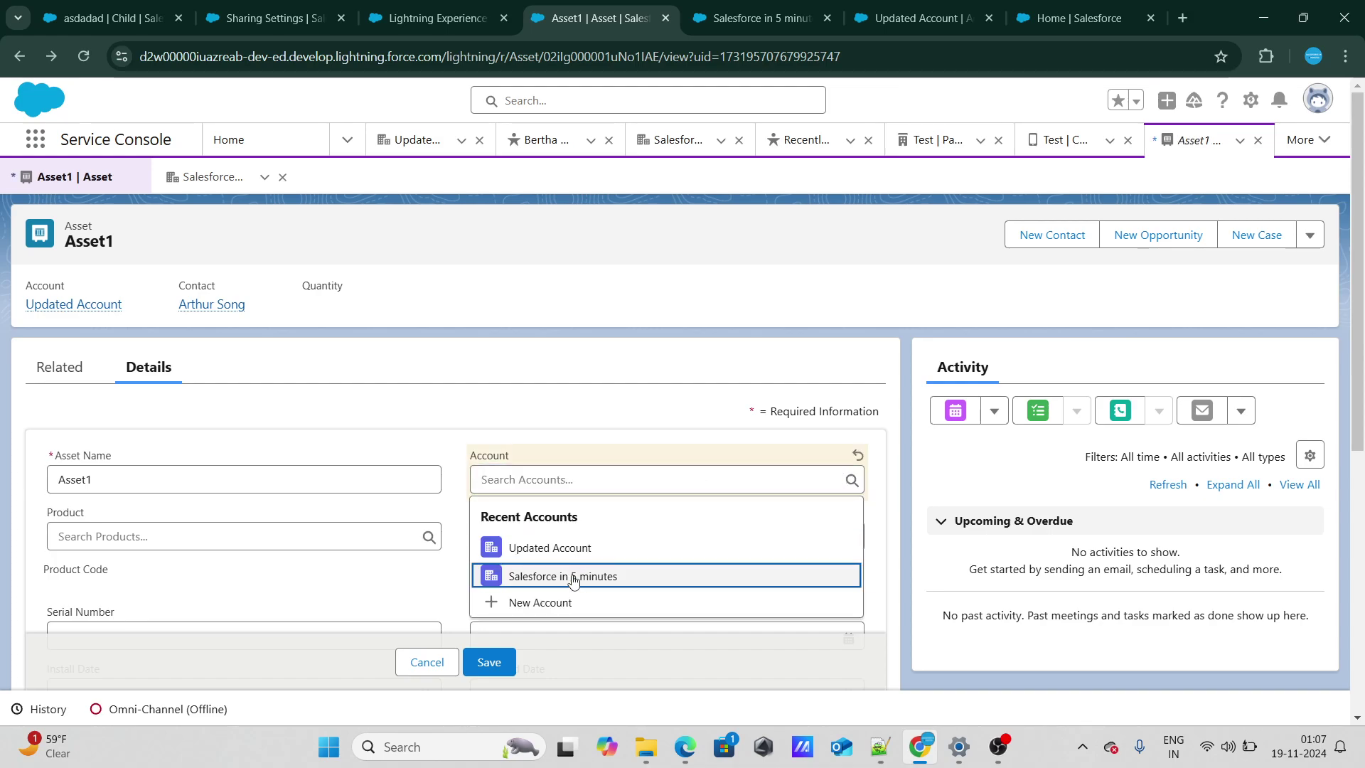
{"action": "left_click", "coordinate": [575, 577]}
{"action": "left_click", "coordinate": [489, 662]}
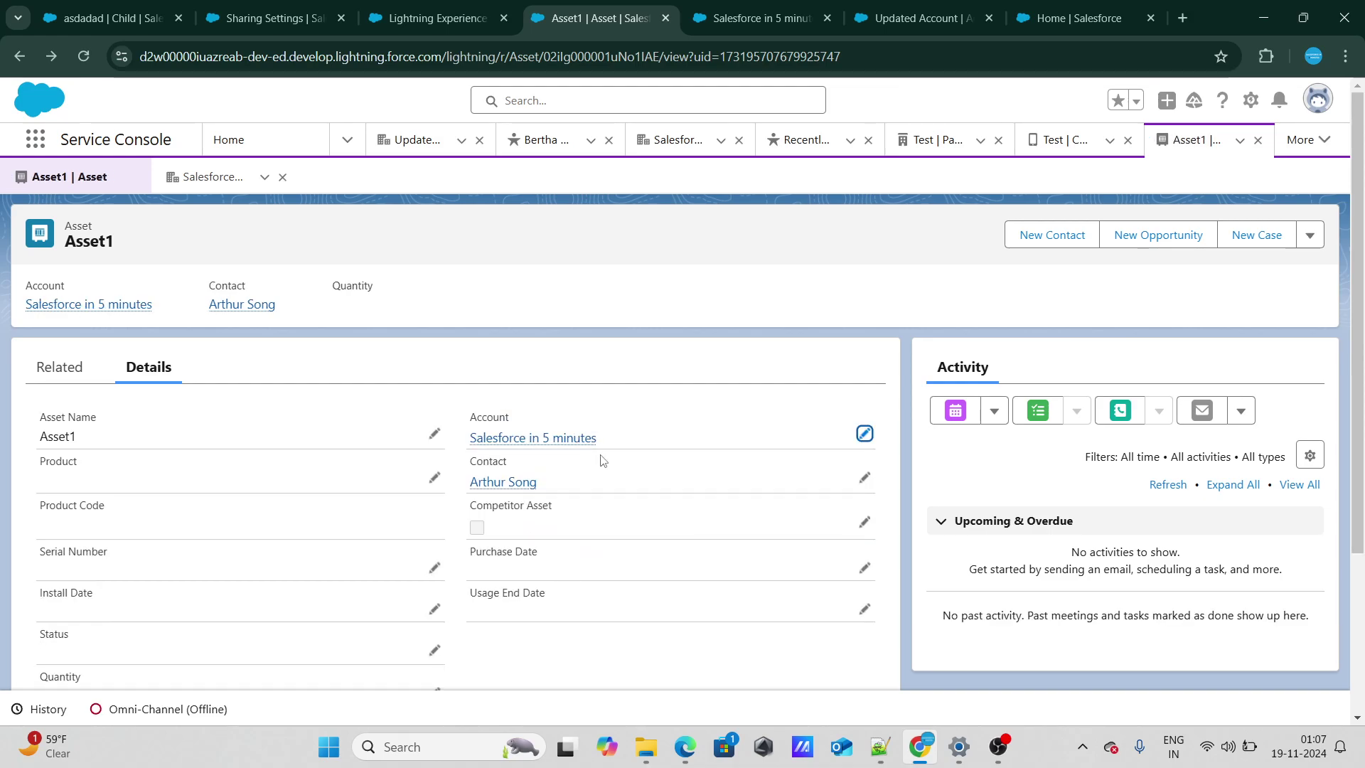
Step: Bring up the Sharing Settings page and scroll to its top
{"action": "left_click", "coordinate": [433, 18]}
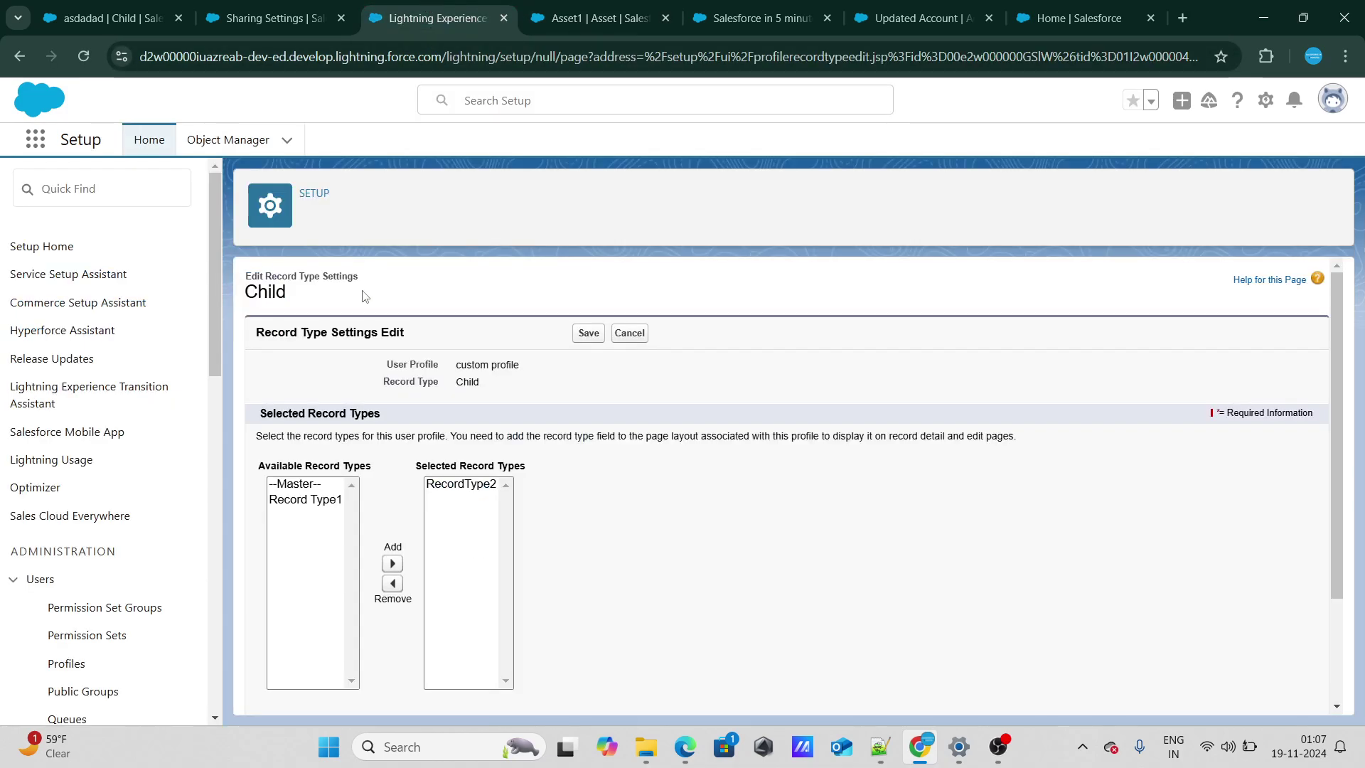
{"action": "left_click", "coordinate": [304, 8]}
{"action": "scroll", "coordinate": [355, 426], "scroll_direction": "up", "scroll_amount": 2}
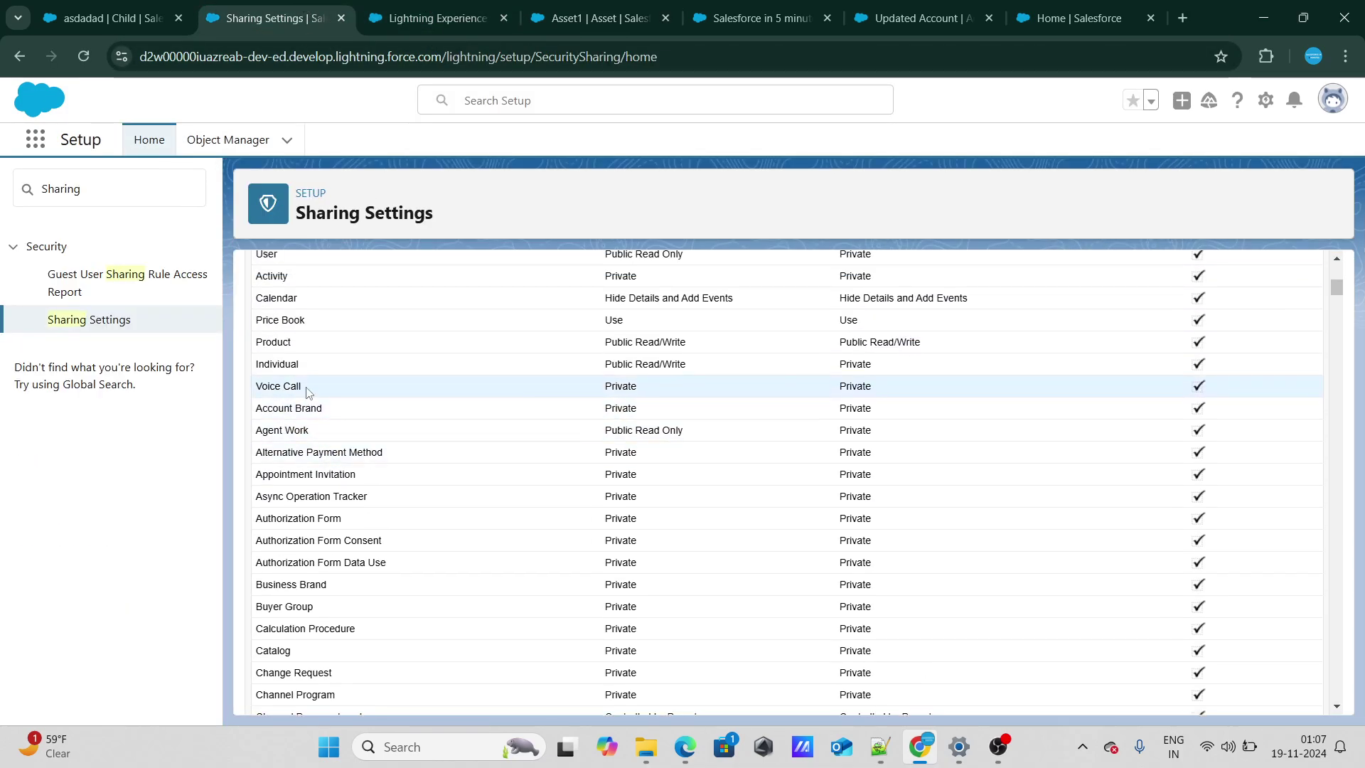
{"action": "scroll", "coordinate": [308, 393], "scroll_direction": "down", "scroll_amount": 3}
{"action": "scroll", "coordinate": [324, 453], "scroll_direction": "up", "scroll_amount": 4}
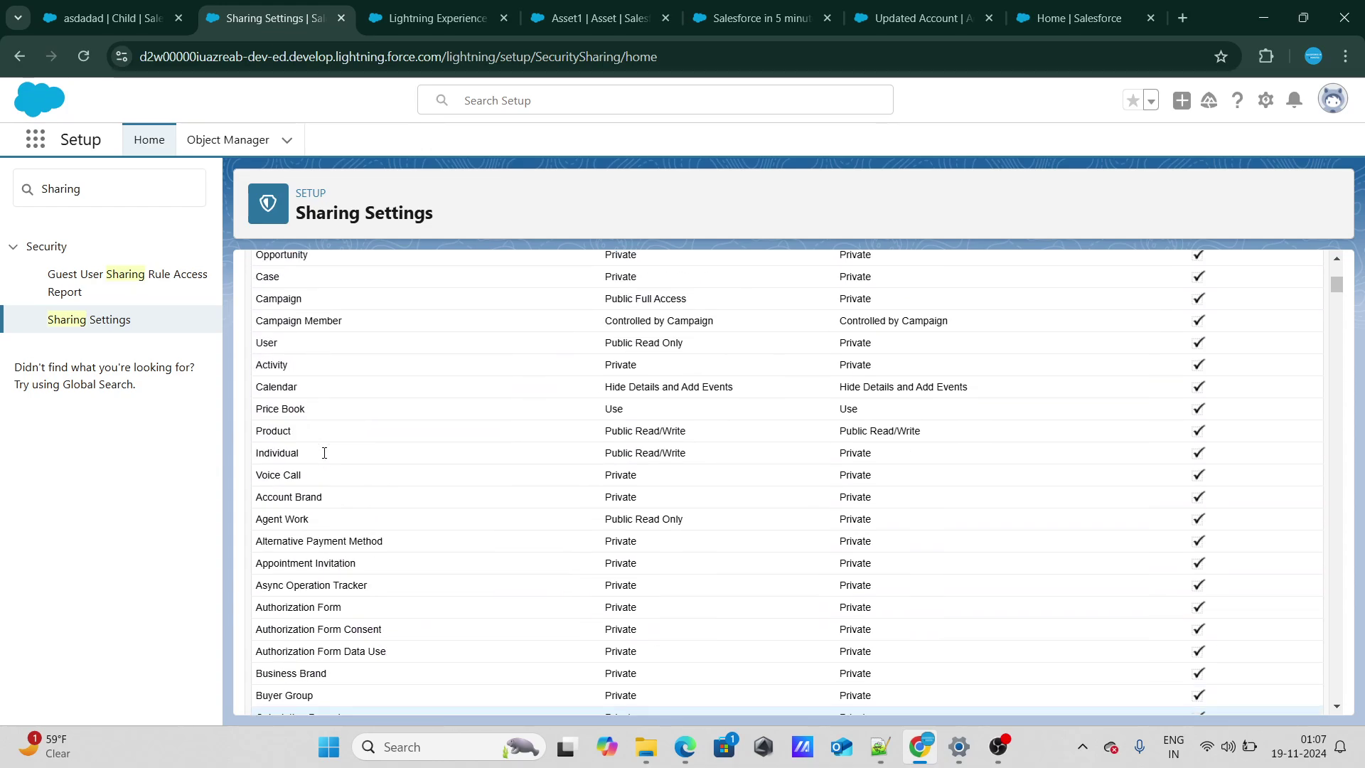
{"action": "scroll", "coordinate": [304, 396], "scroll_direction": "up", "scroll_amount": 5}
{"action": "scroll", "coordinate": [307, 457], "scroll_direction": "down", "scroll_amount": 2}
{"action": "scroll", "coordinate": [313, 450], "scroll_direction": "up", "scroll_amount": 1}
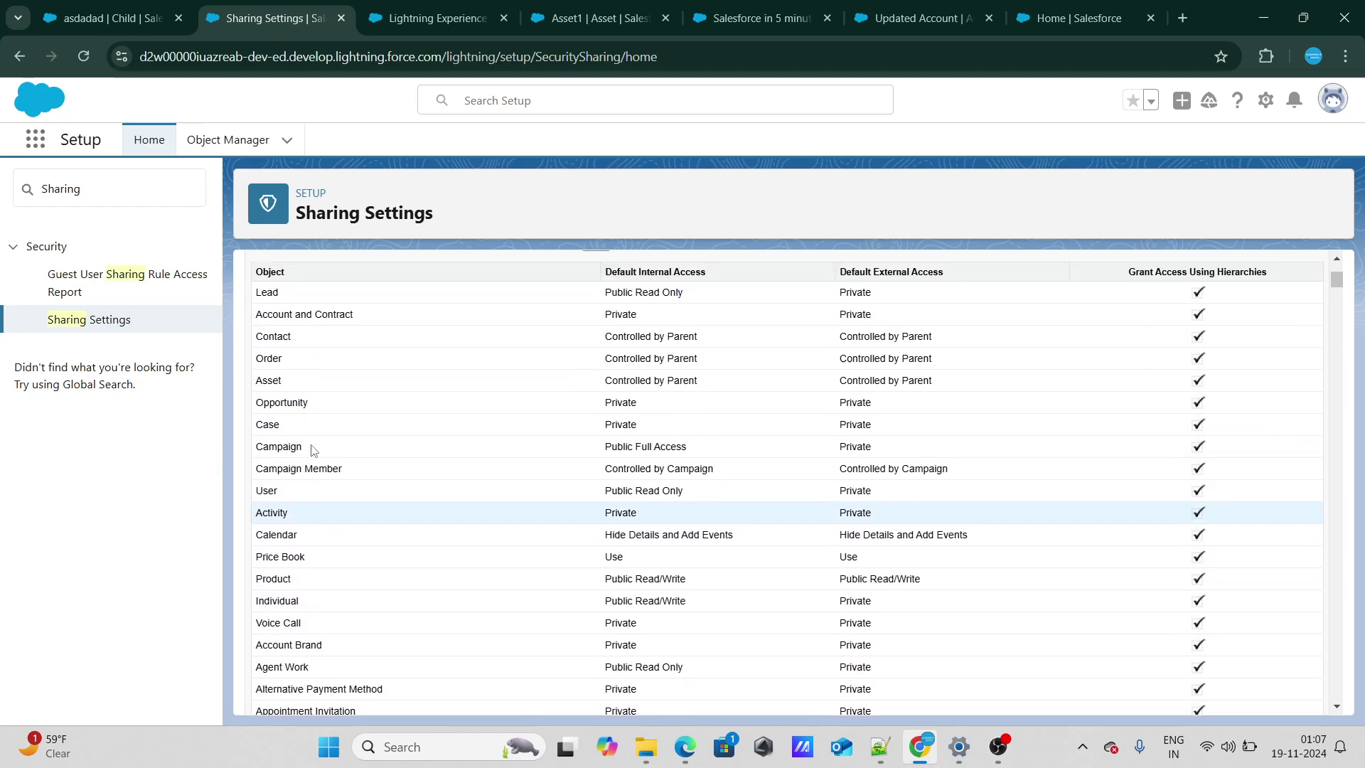
{"action": "scroll", "coordinate": [313, 450], "scroll_direction": "down", "scroll_amount": 3}
{"action": "scroll", "coordinate": [310, 448], "scroll_direction": "up", "scroll_amount": 3}
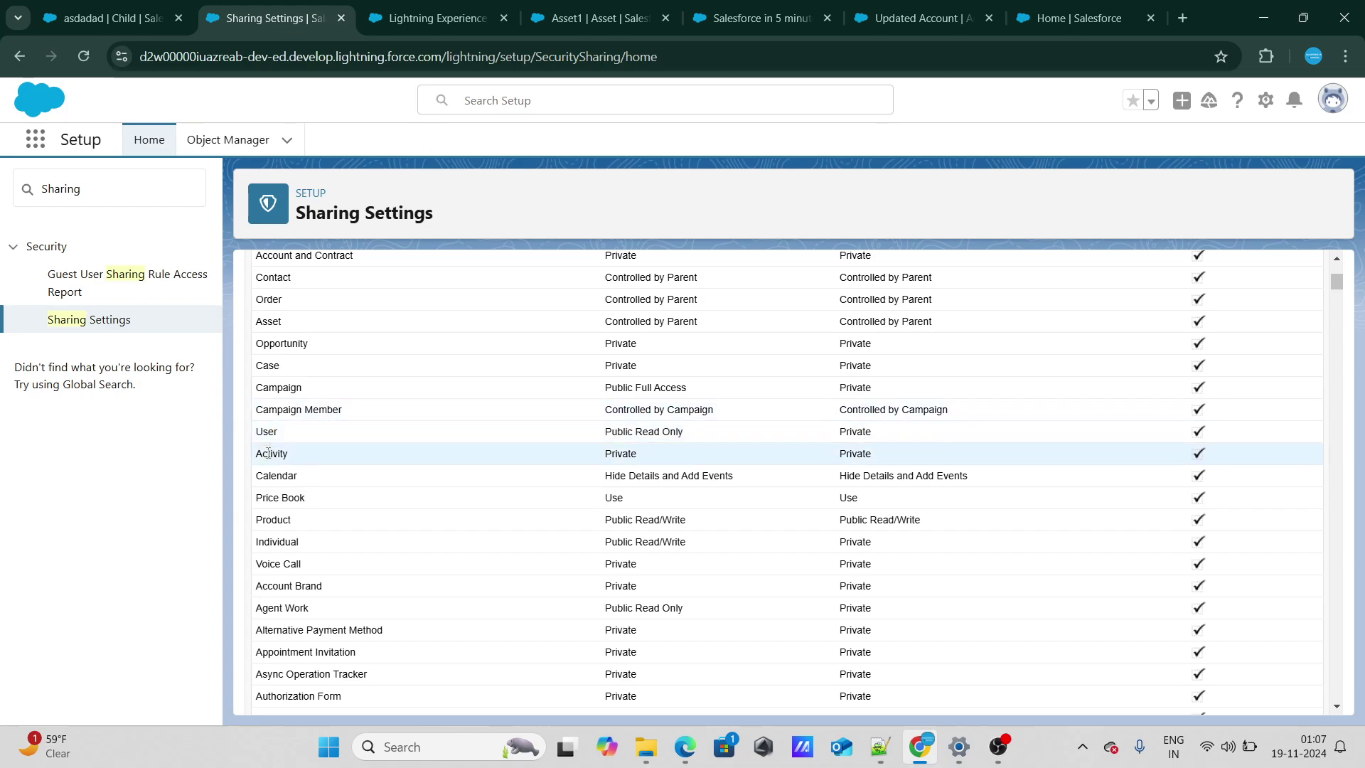
{"action": "left_click_drag", "start_coordinate": [272, 322], "coordinate": [706, 320]}
{"action": "scroll", "coordinate": [700, 320], "scroll_direction": "down", "scroll_amount": 1}
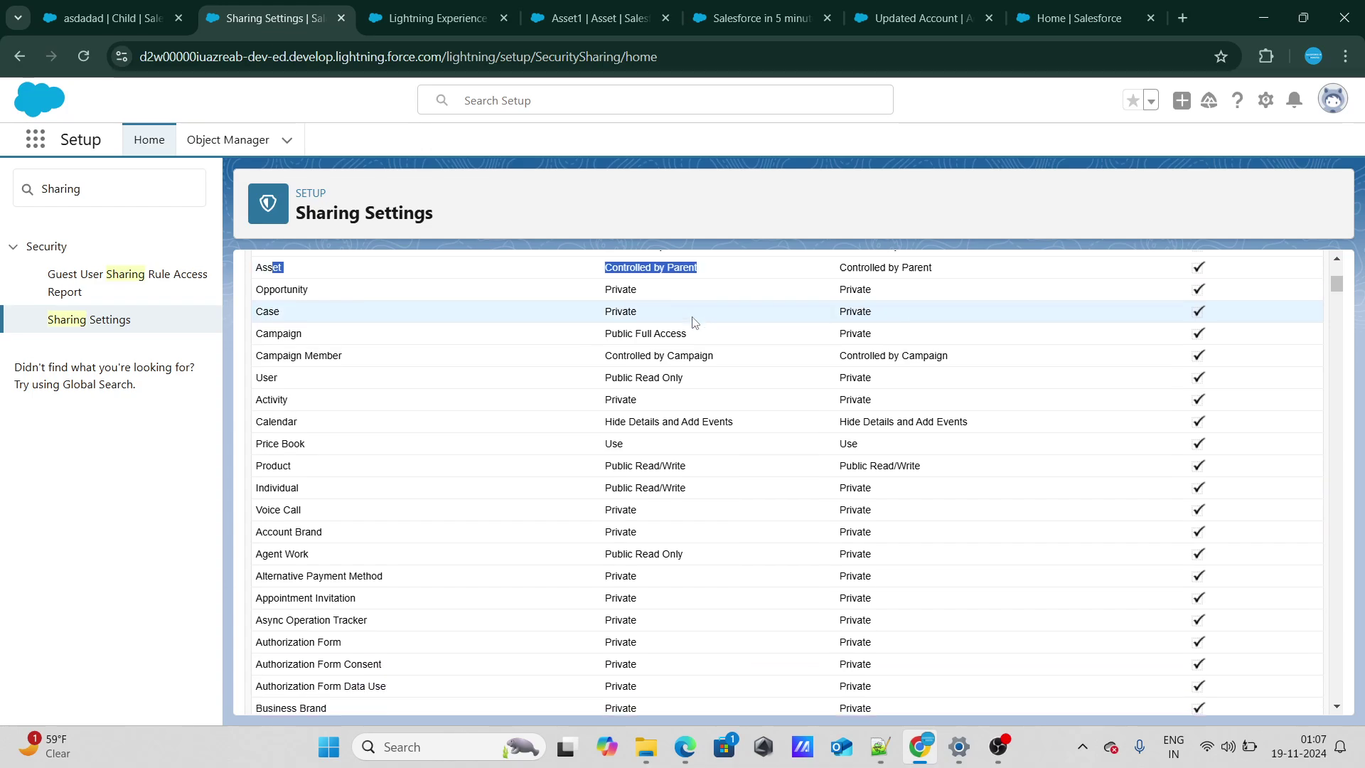
{"action": "scroll", "coordinate": [695, 321], "scroll_direction": "up", "scroll_amount": 3}
{"action": "left_click_drag", "start_coordinate": [603, 350], "coordinate": [631, 348]}
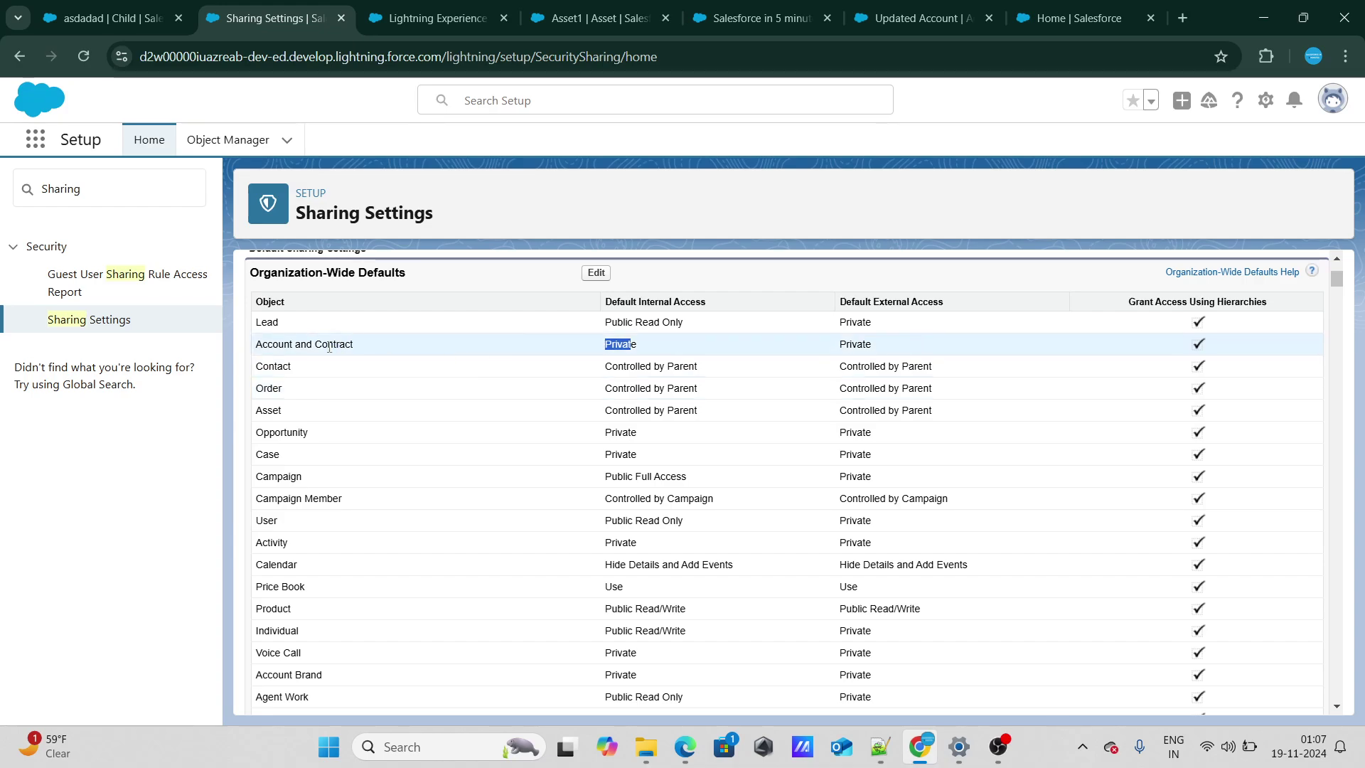
{"action": "left_click_drag", "start_coordinate": [255, 344], "coordinate": [316, 344]}
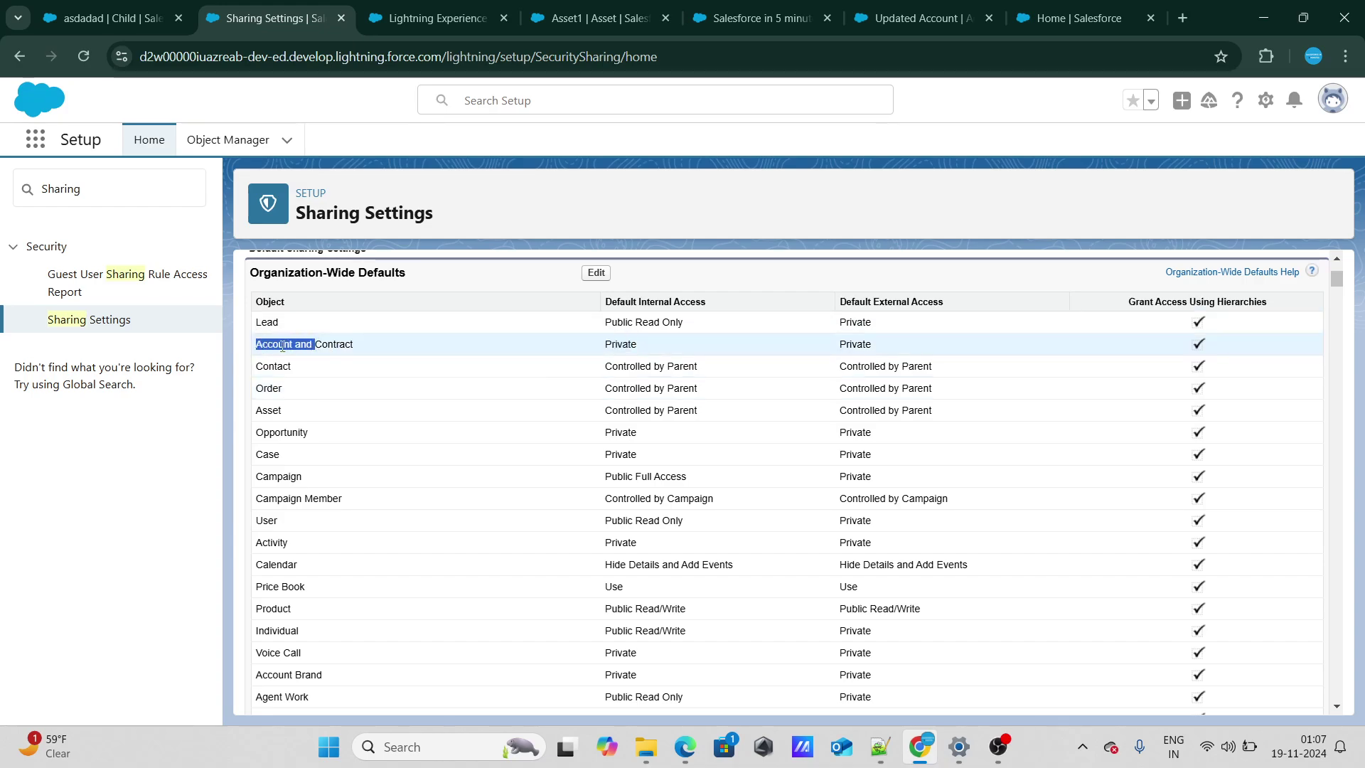
{"action": "double_click", "coordinate": [282, 346]}
{"action": "double_click", "coordinate": [269, 411]}
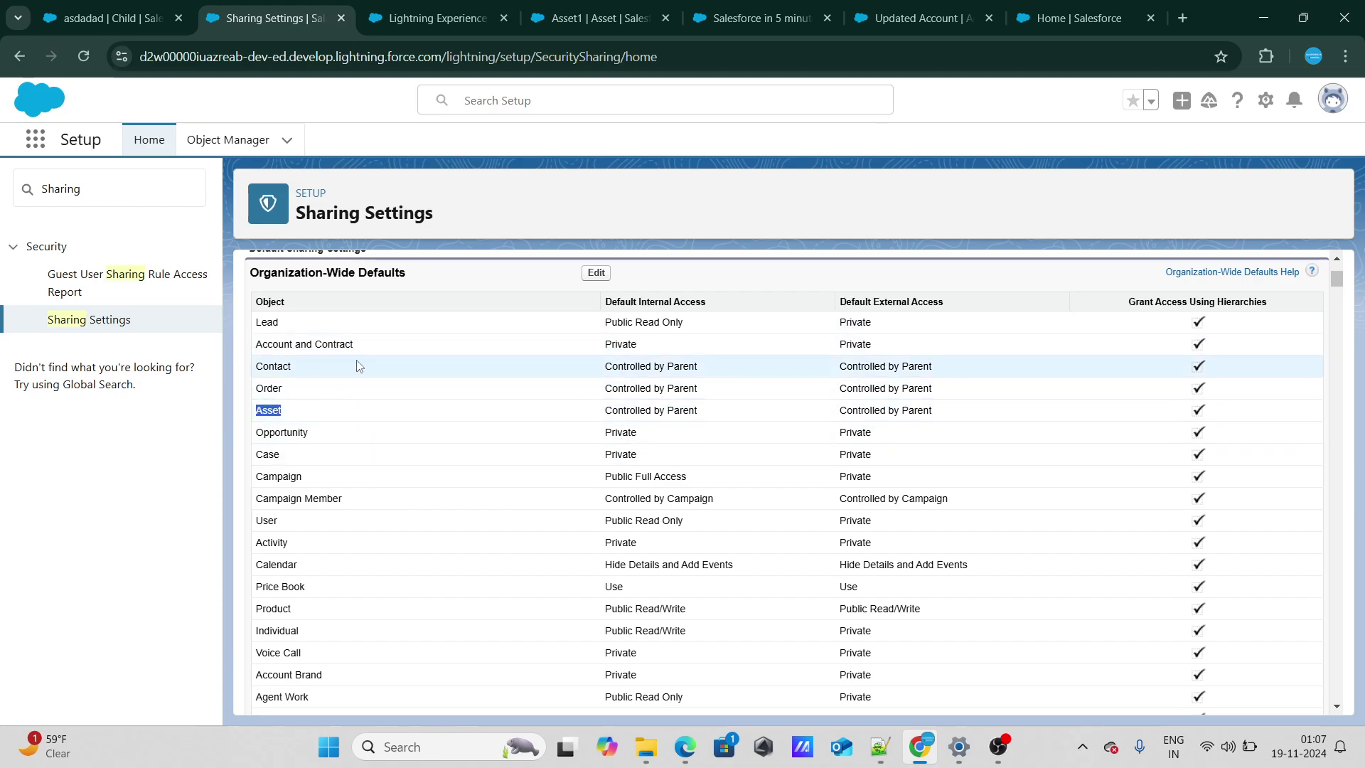
{"action": "left_click", "coordinate": [480, 205]}
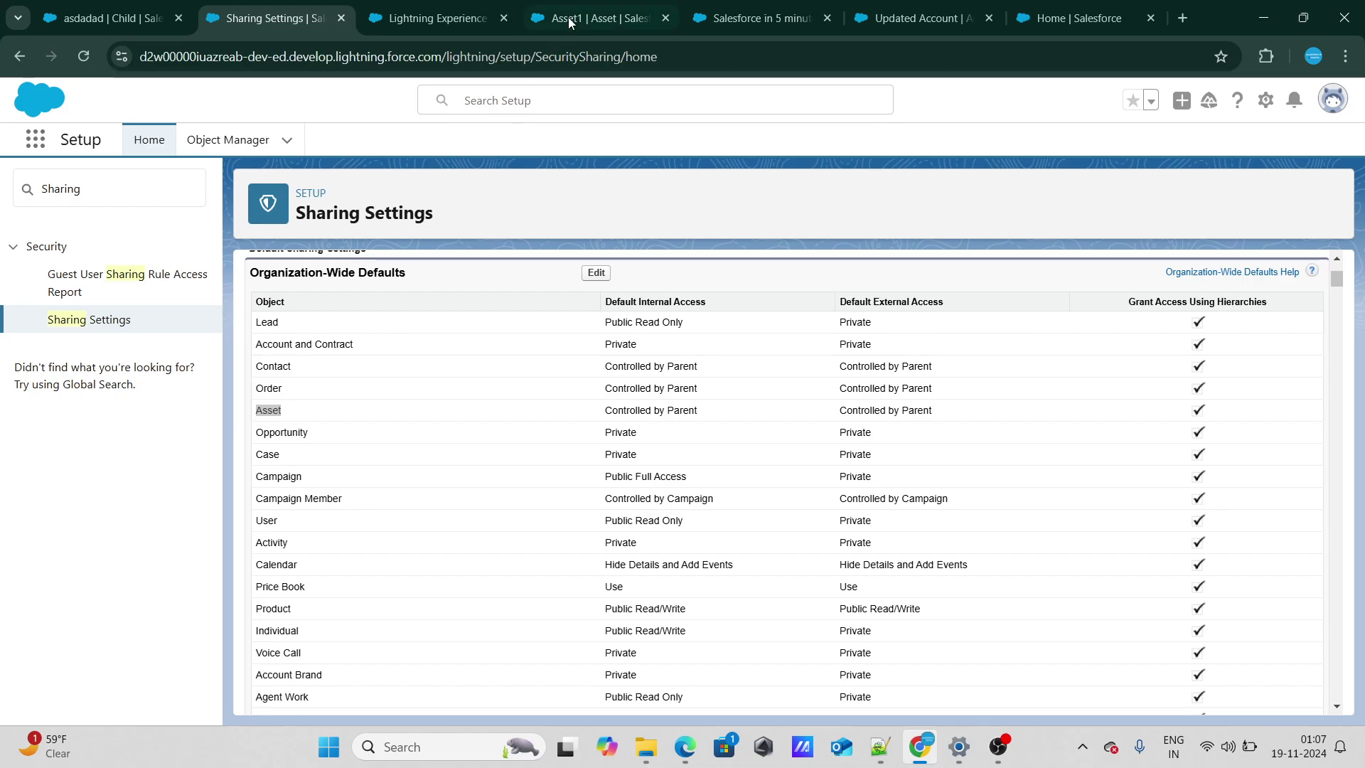
Step: Return to the Asset1 record and select its page address
{"action": "left_click", "coordinate": [601, 18]}
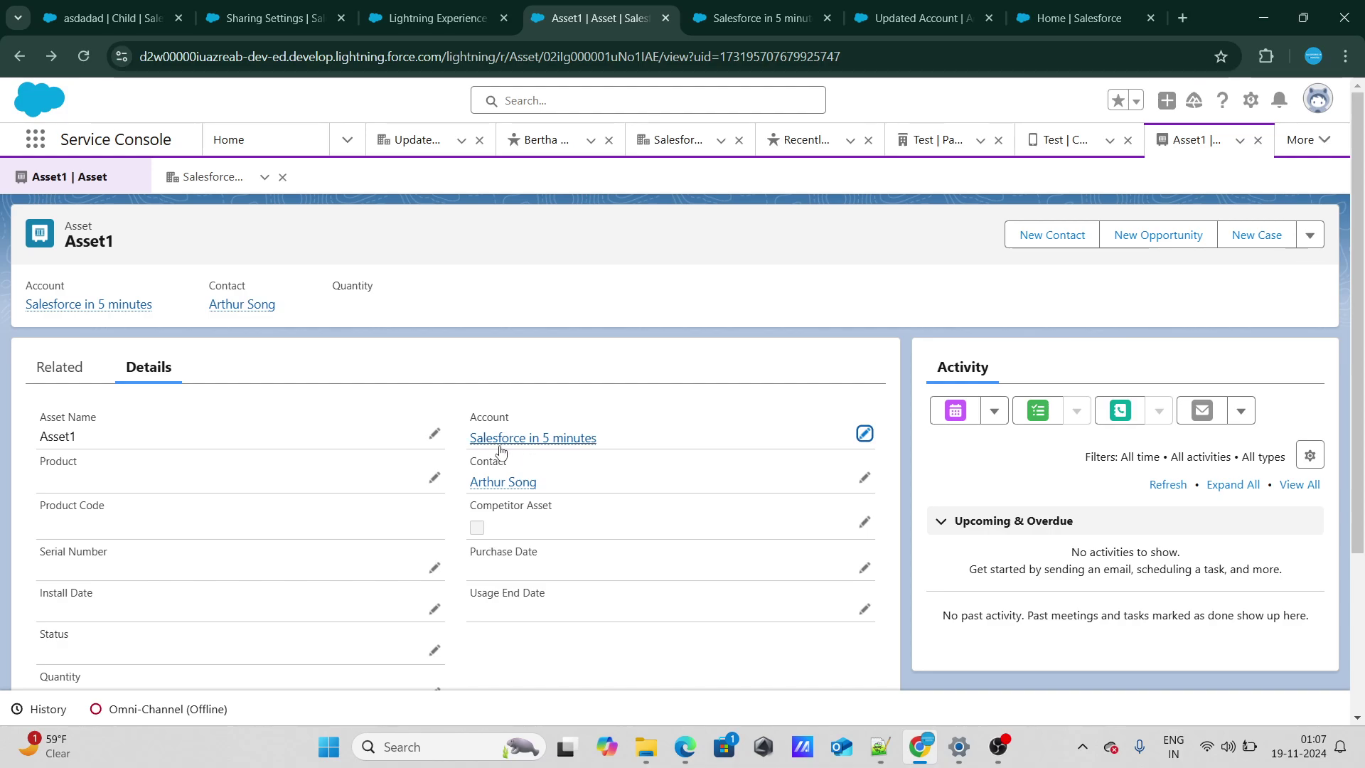
{"action": "mouse_move", "coordinate": [535, 447]}
{"action": "left_click", "coordinate": [739, 6]}
{"action": "key", "text": "Escape"}
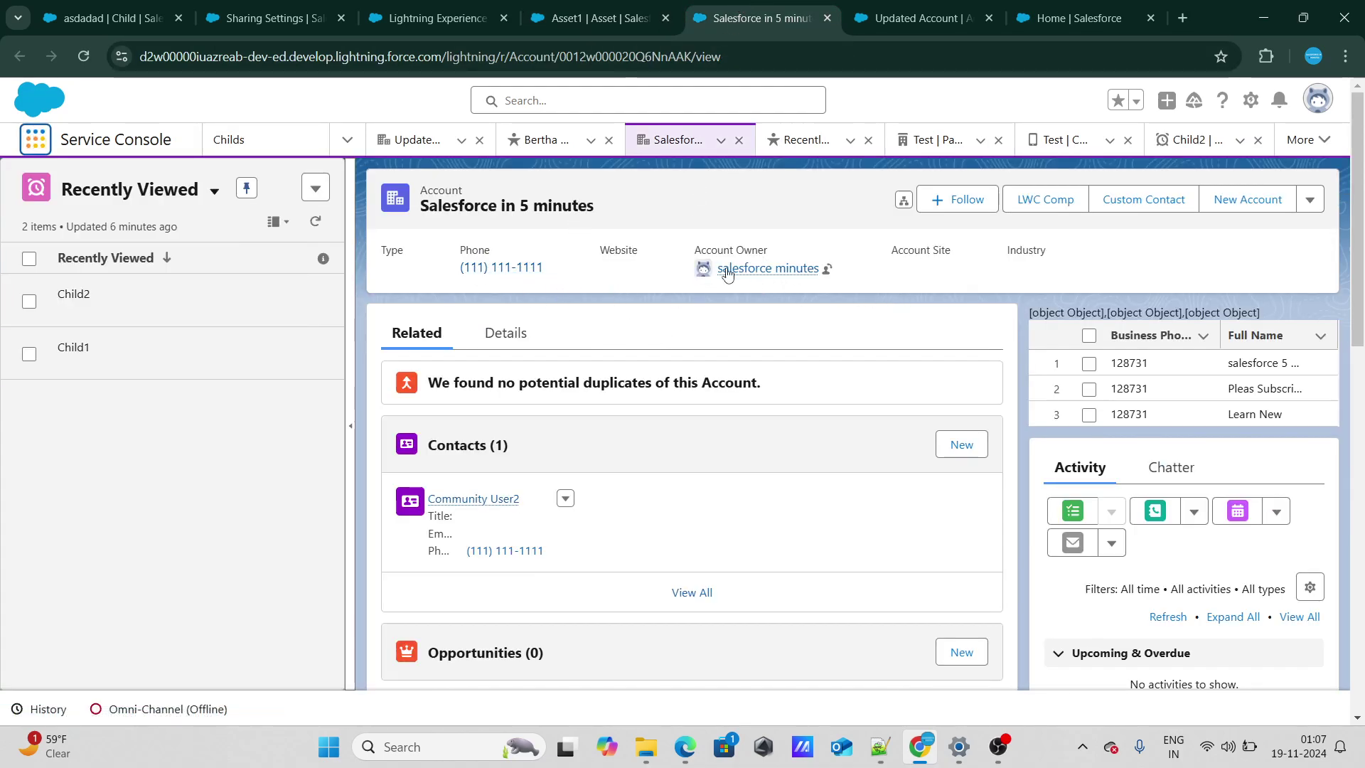
{"action": "mouse_move", "coordinate": [740, 277]}
{"action": "left_click", "coordinate": [579, 10]}
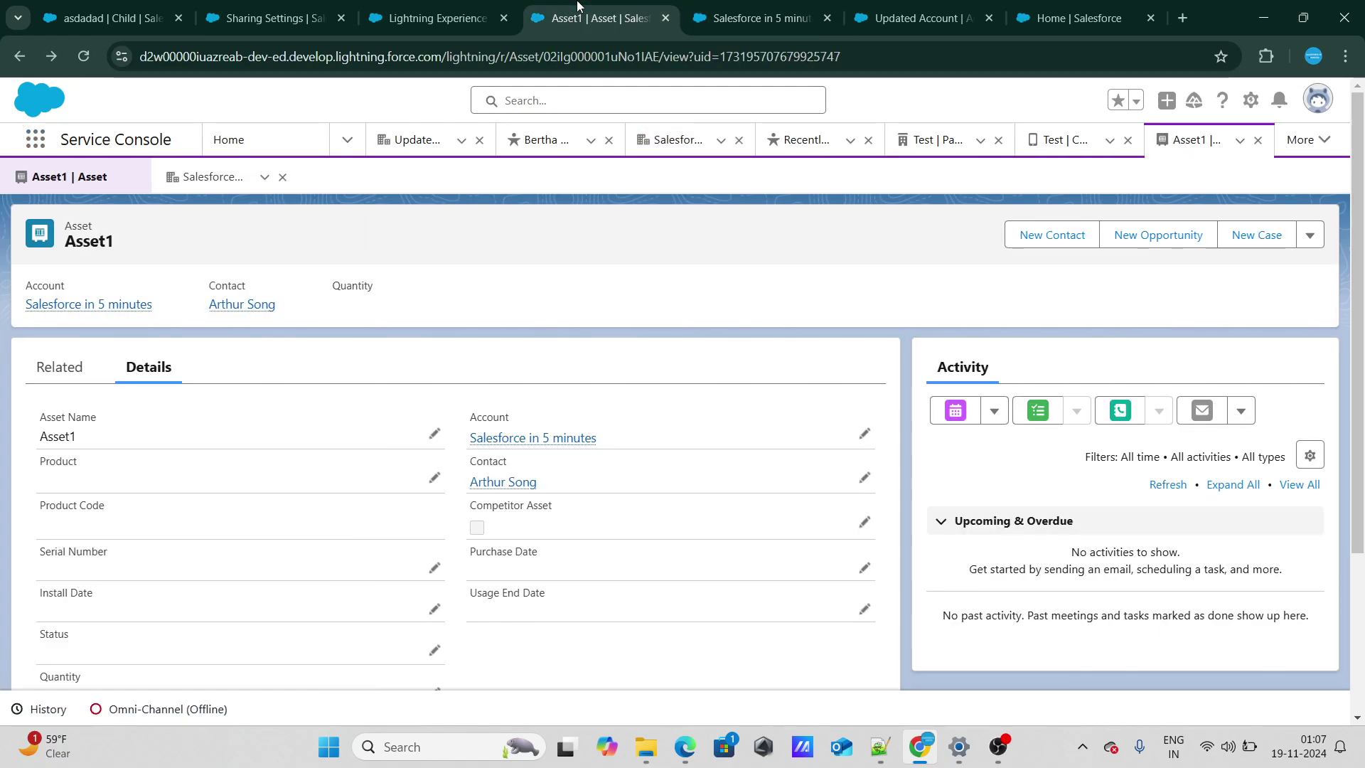
{"action": "left_click", "coordinate": [580, 57]}
Step: Load the Salesforce in 5 minutes account URL in the other user's session, then switch back
{"action": "key", "text": "ctrl+Tab"}
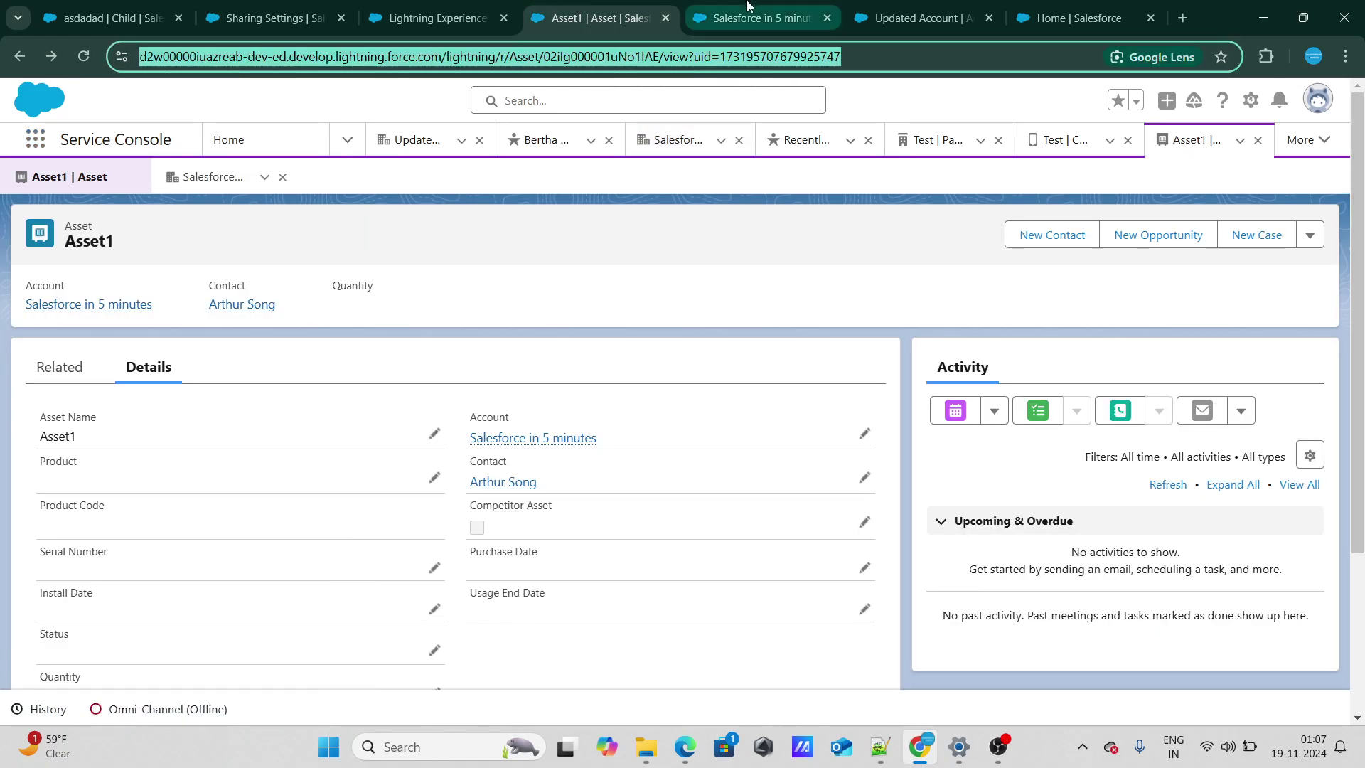
{"action": "left_click", "coordinate": [606, 57]}
{"action": "key", "text": "ctrl+c"}
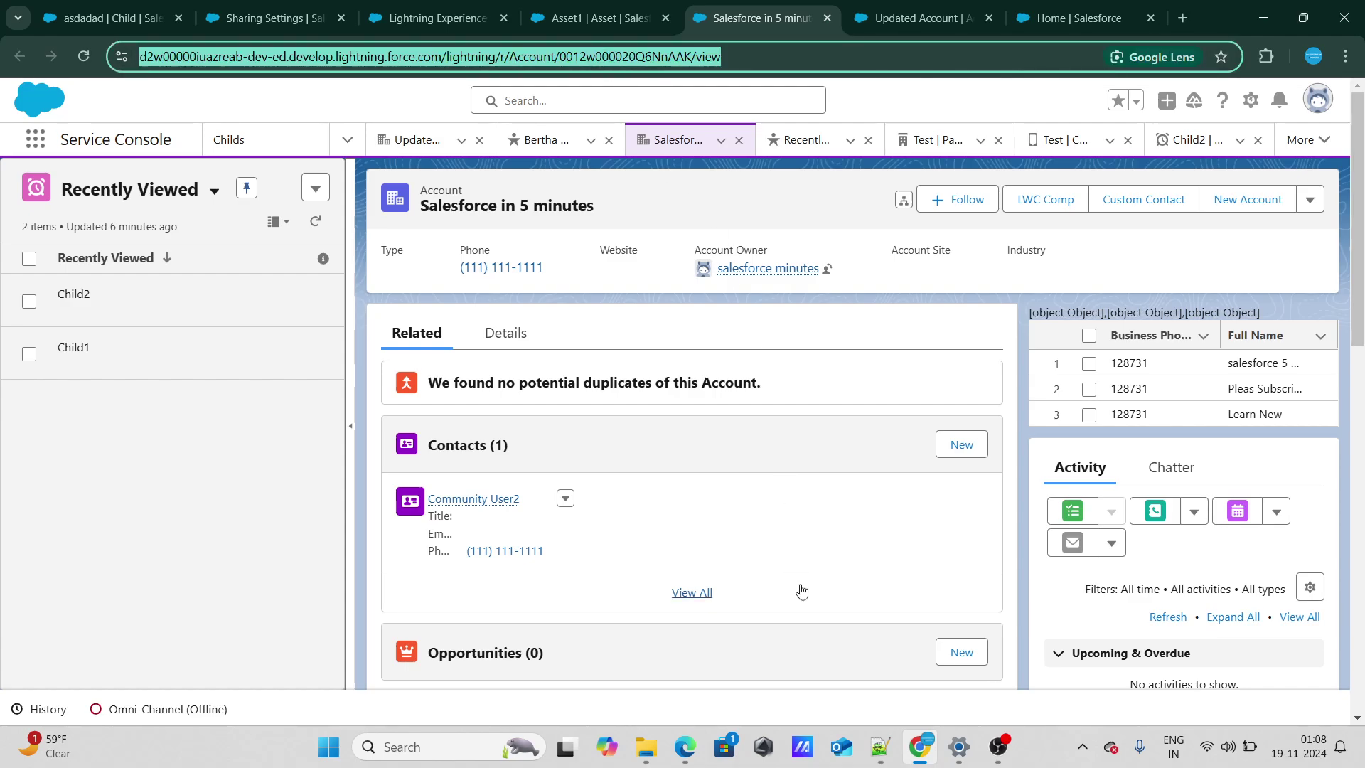
{"action": "left_click", "coordinate": [685, 746]}
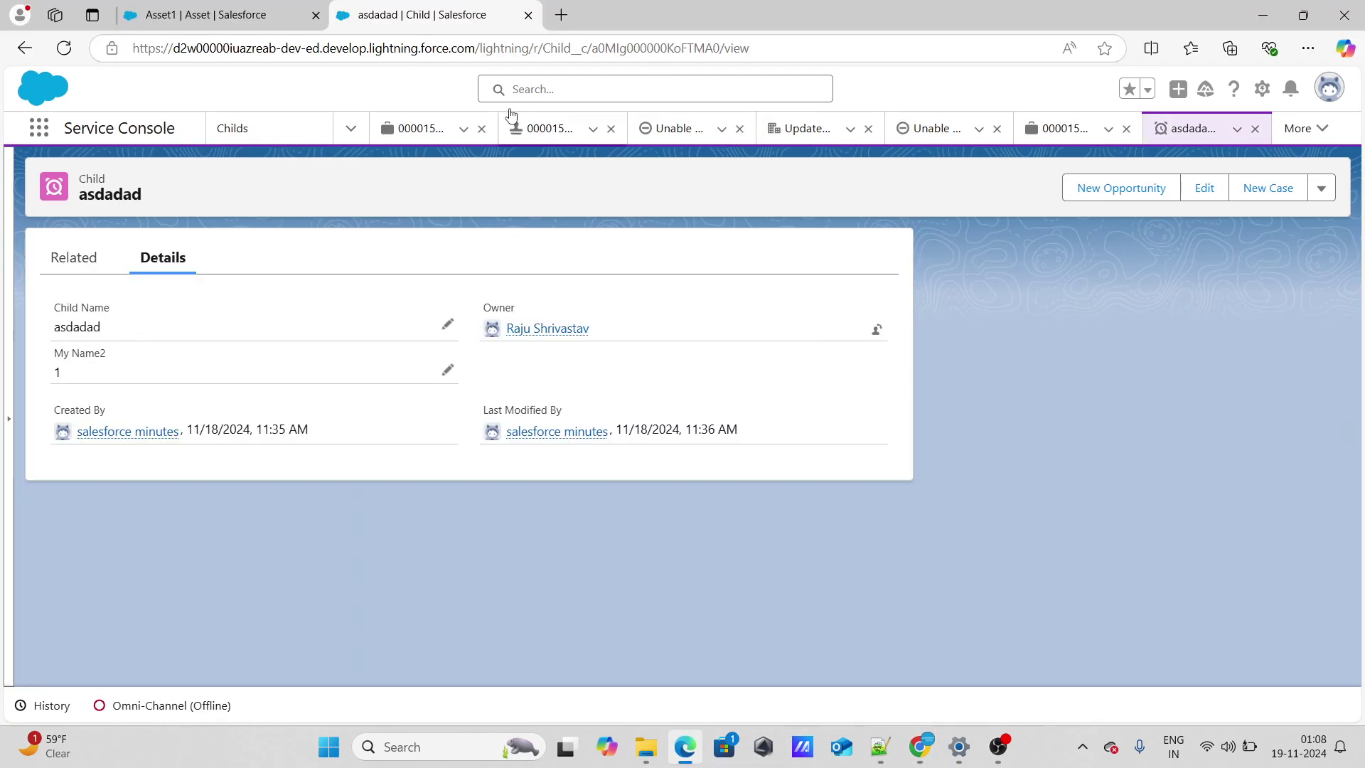
{"action": "left_click", "coordinate": [504, 48]}
{"action": "key", "text": "ctrl+v"}
{"action": "key", "text": "Return"}
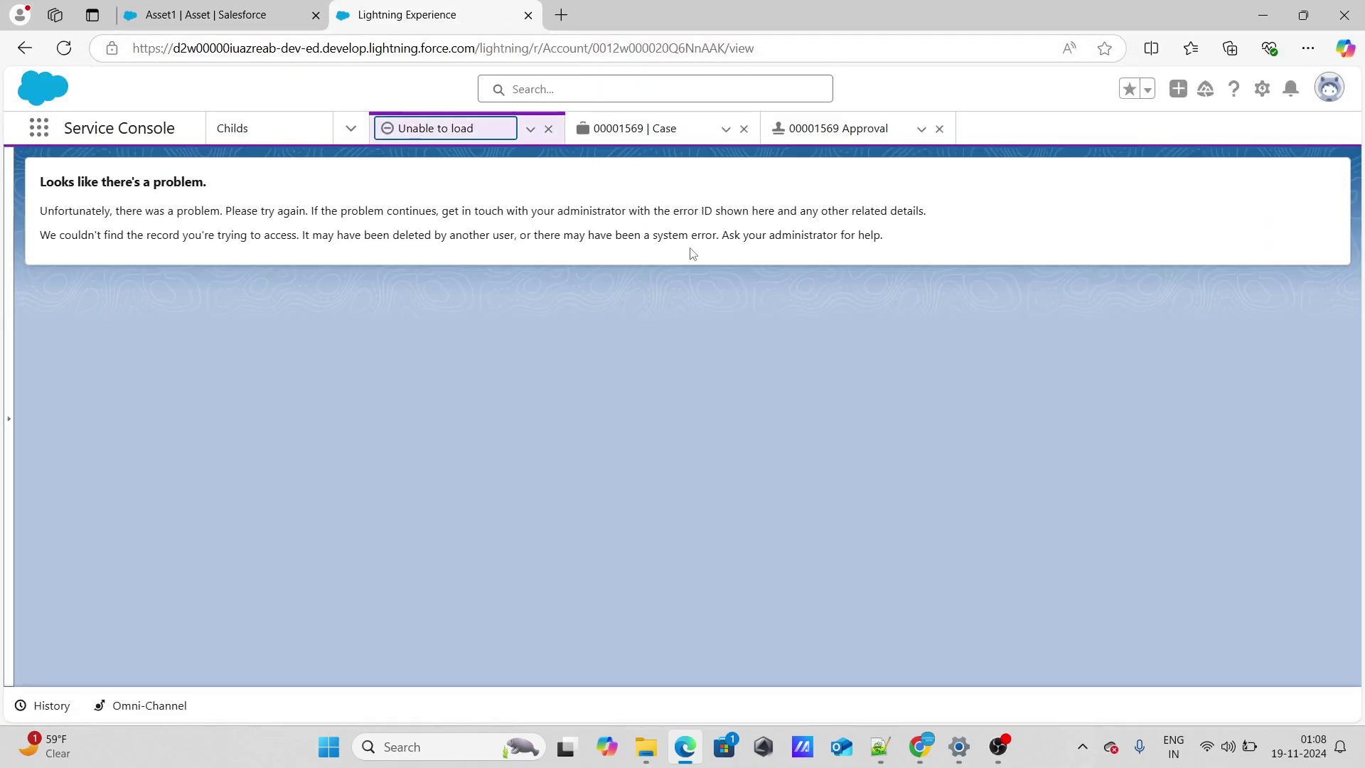
{"action": "key", "text": "alt+Tab"}
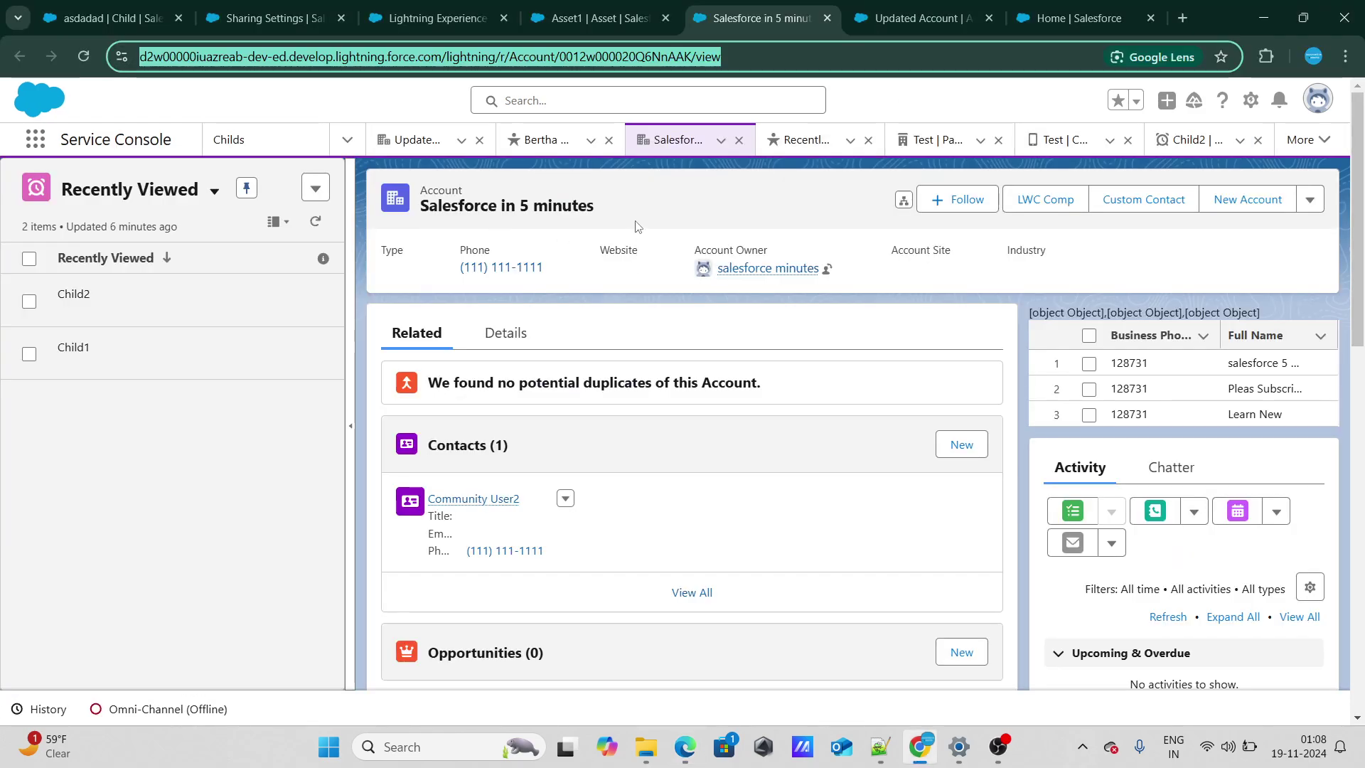
Step: Paste the Asset1 URL into the other session to test that user's access
{"action": "left_click", "coordinate": [595, 18]}
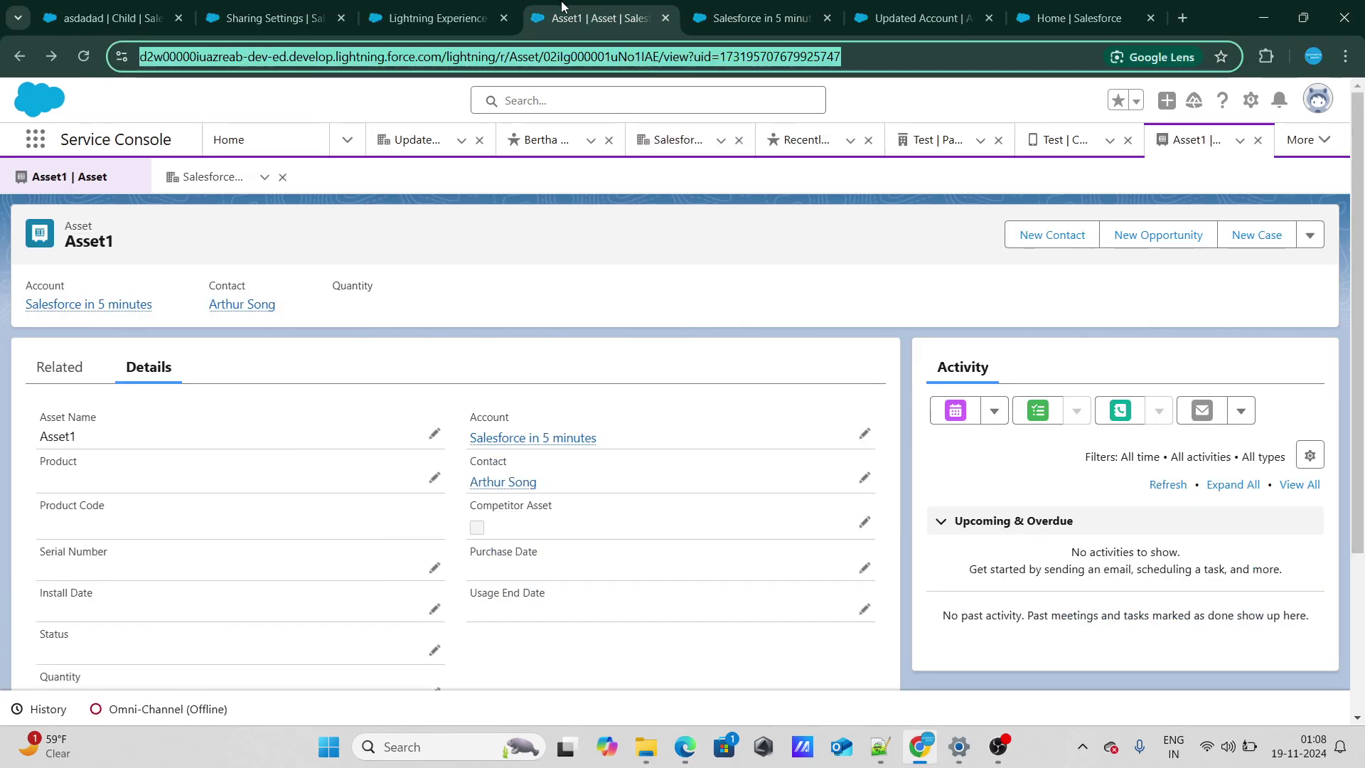
{"action": "left_click", "coordinate": [424, 58]}
{"action": "key", "text": "ctrl+c"}
{"action": "key", "text": "alt+Tab"}
{"action": "left_click", "coordinate": [396, 49]}
{"action": "key", "text": "ctrl+v"}
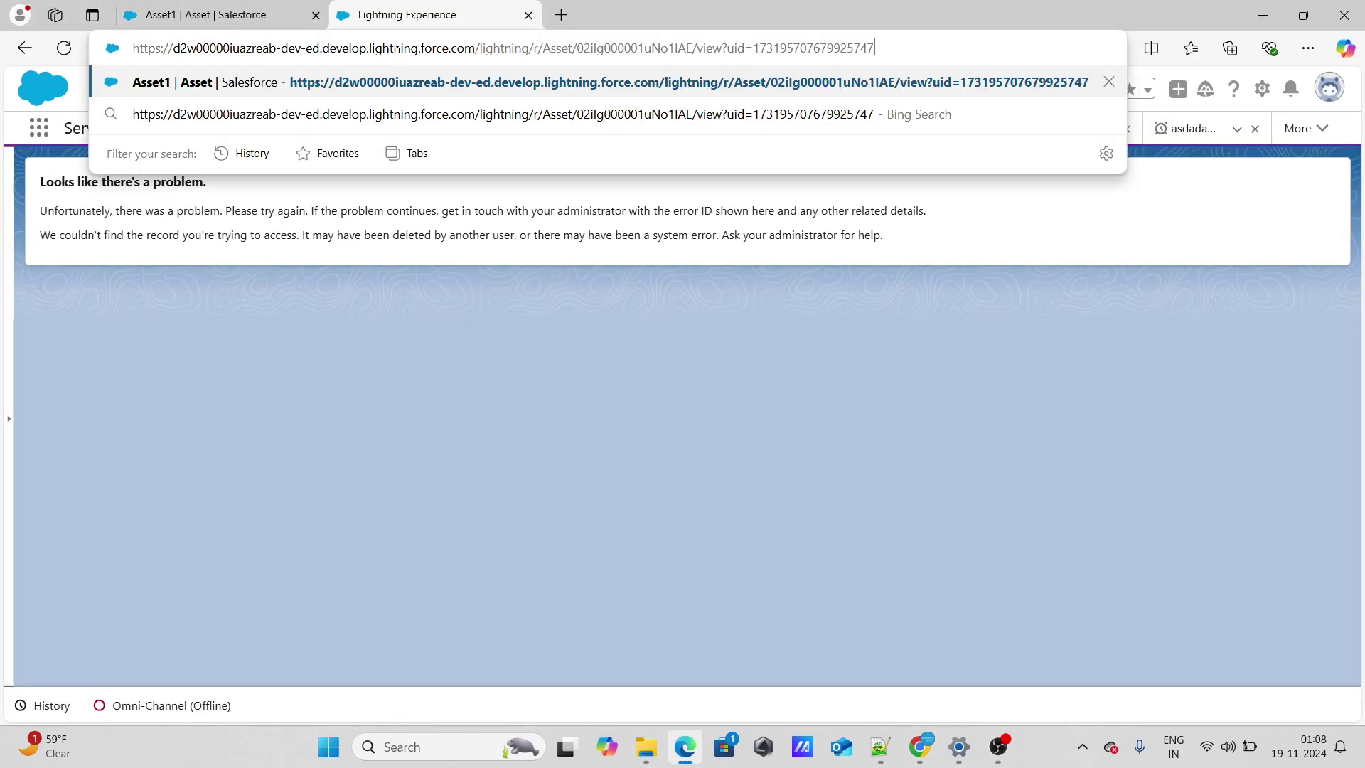
{"action": "key", "text": "Return"}
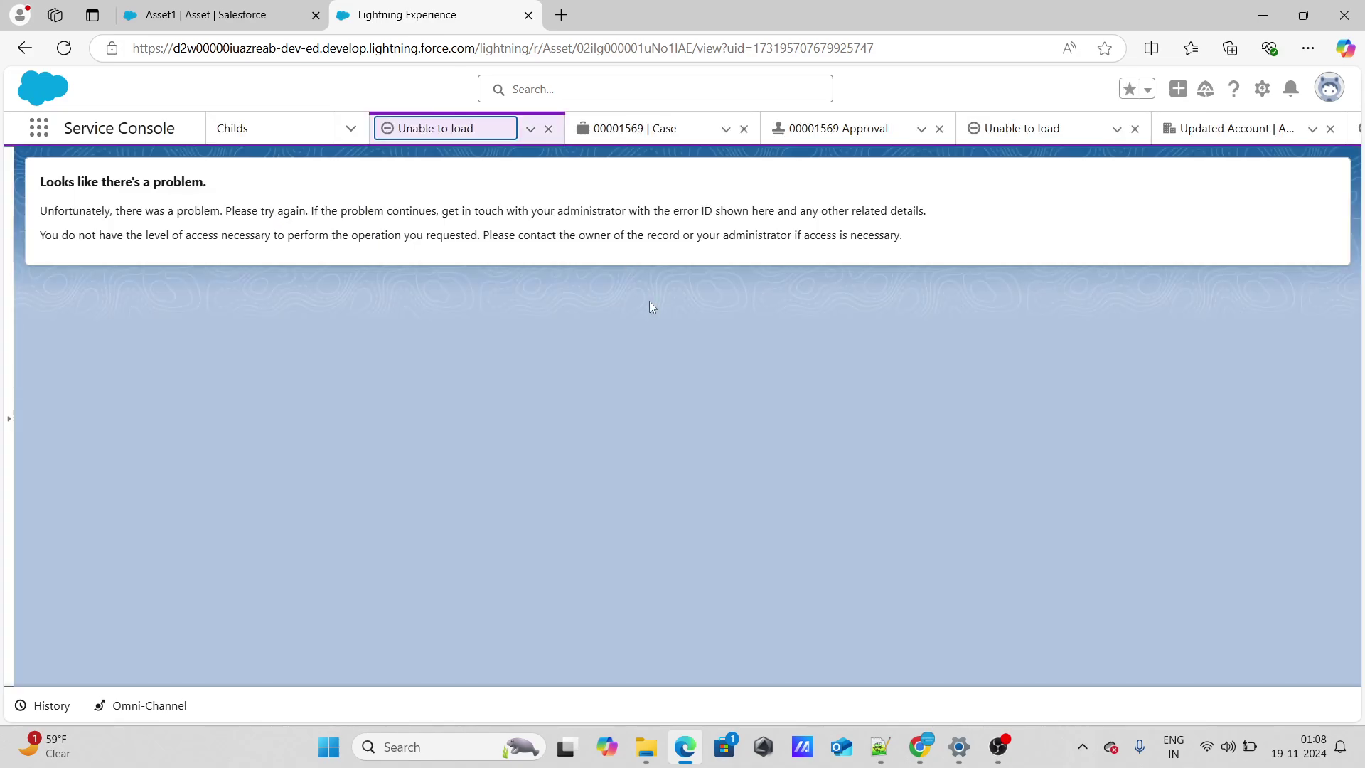
{"action": "key", "text": "alt+Tab"}
Step: Go back to the Asset1 record page in Chrome
{"action": "key", "text": "ctrl+Tab"}
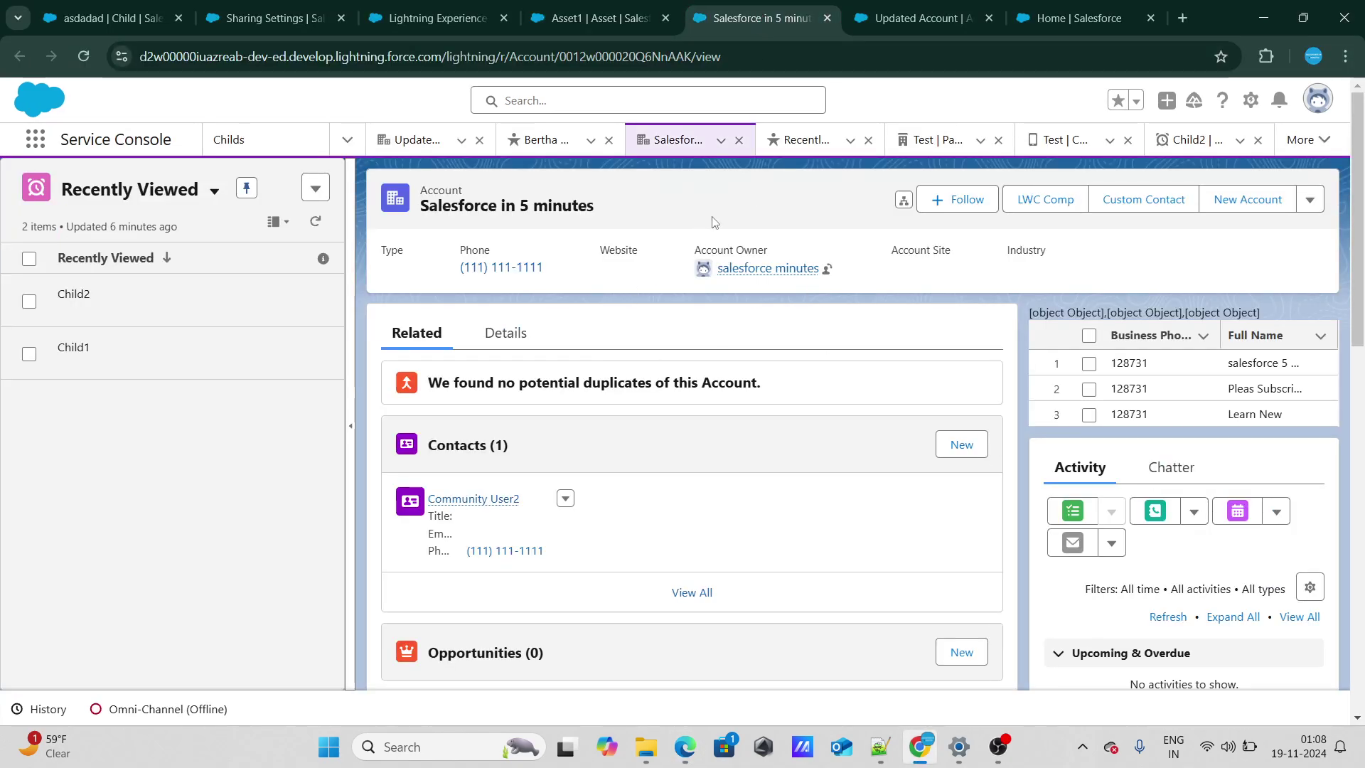
{"action": "left_click", "coordinate": [582, 10]}
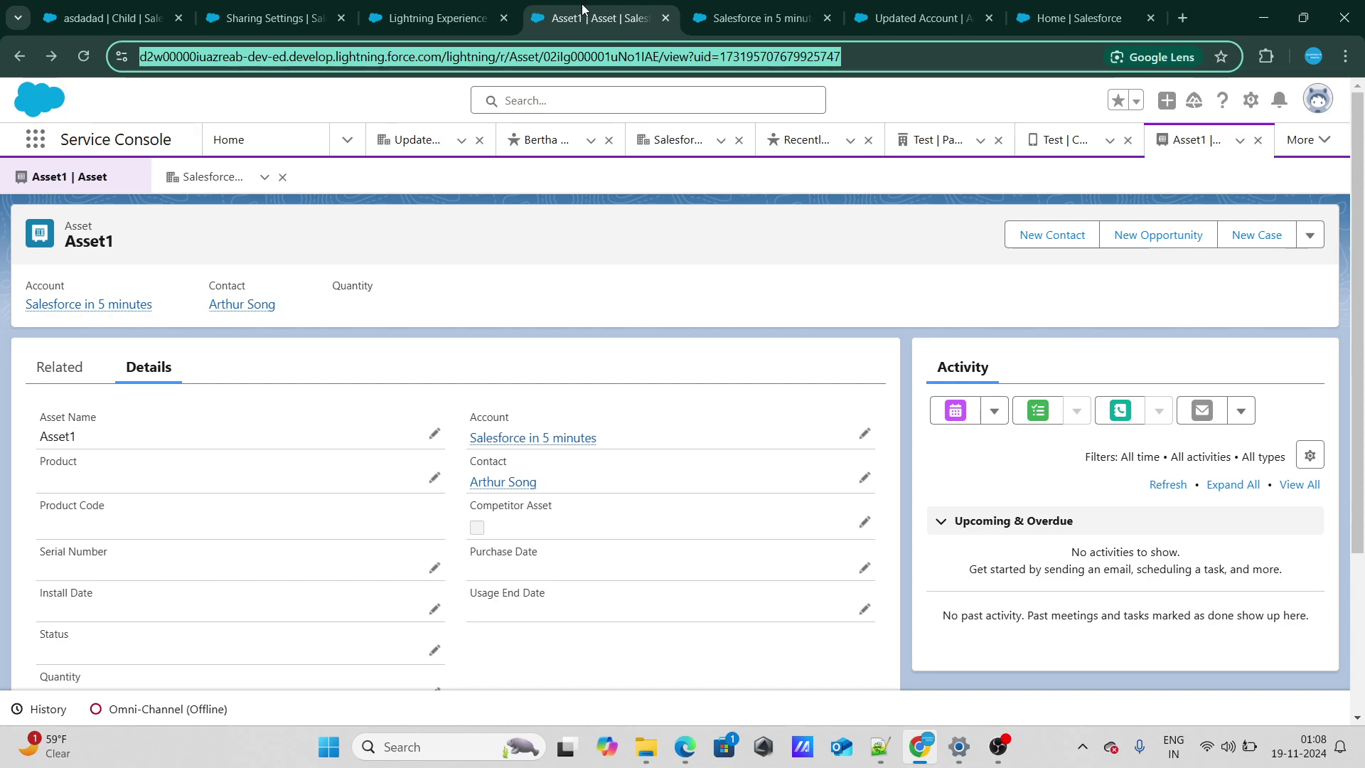
{"action": "left_click", "coordinate": [649, 216]}
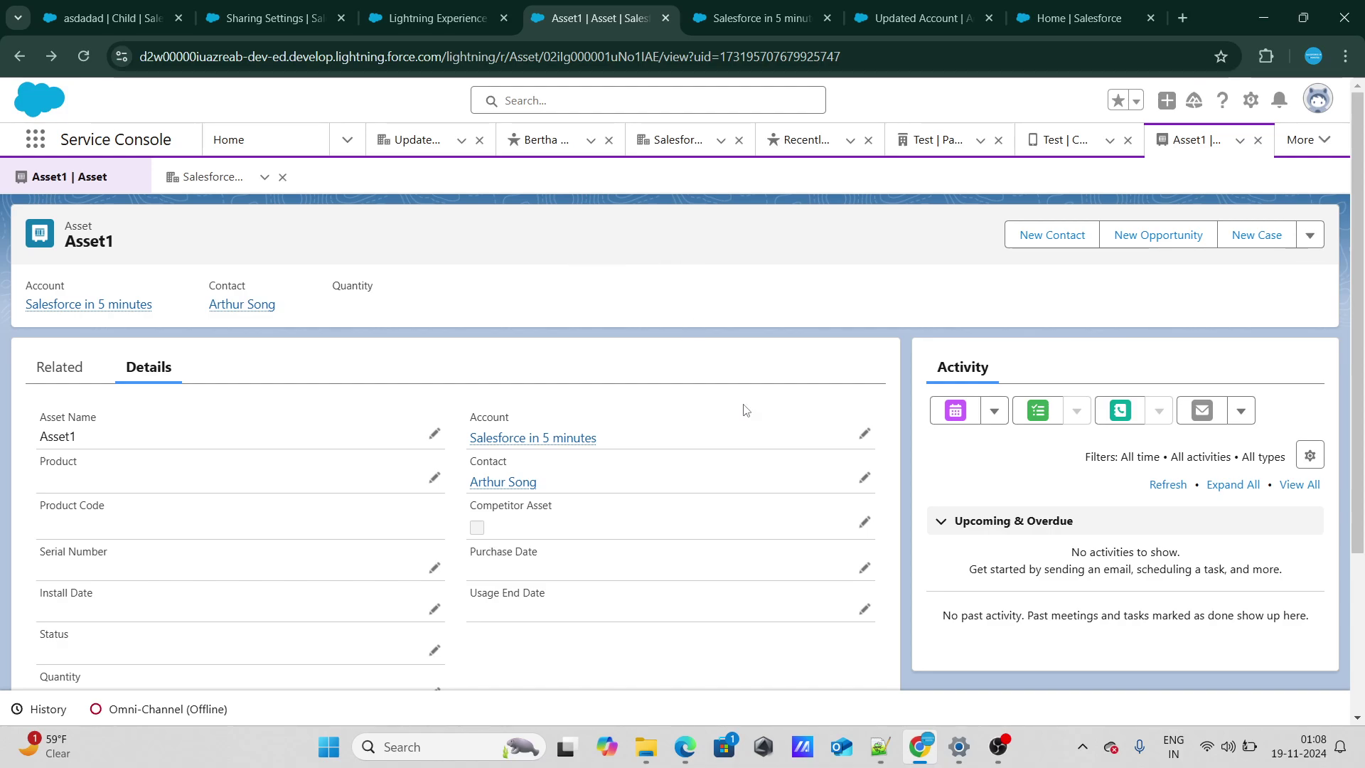
Step: Change Asset1's Account to Updated Account and save
{"action": "left_click", "coordinate": [865, 433]}
{"action": "left_click", "coordinate": [851, 479]}
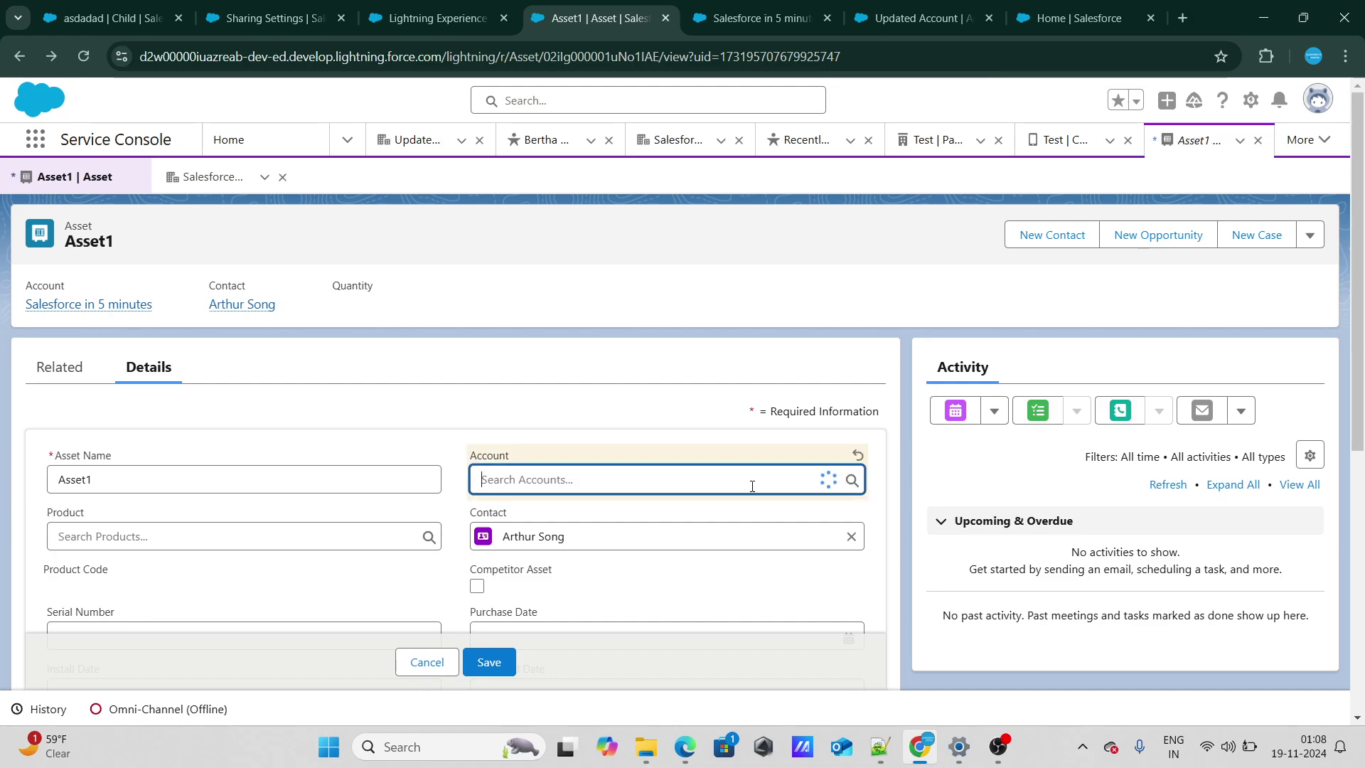
{"action": "left_click", "coordinate": [564, 575]}
{"action": "left_click", "coordinate": [489, 659]}
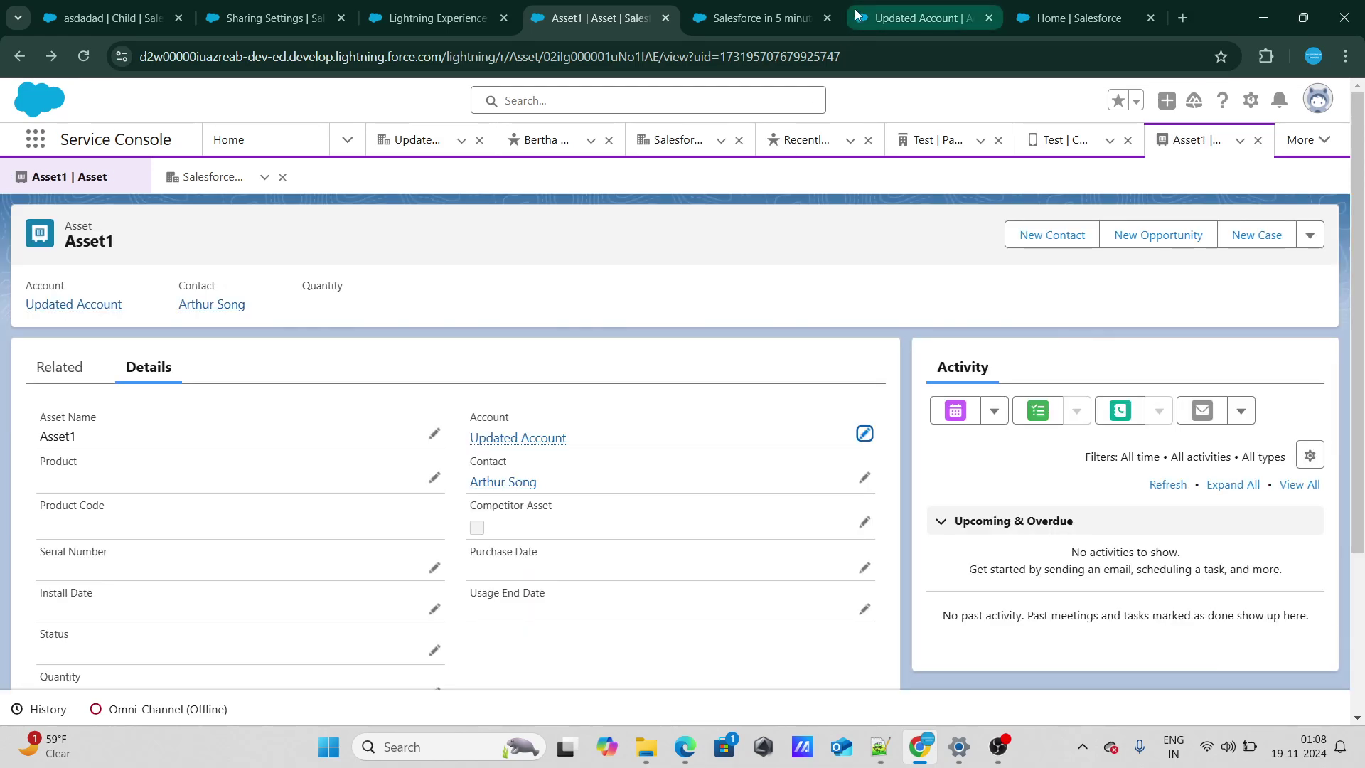
Step: Reload Asset1 in the other user's session to confirm access, then switch to the notes
{"action": "left_click", "coordinate": [889, 15]}
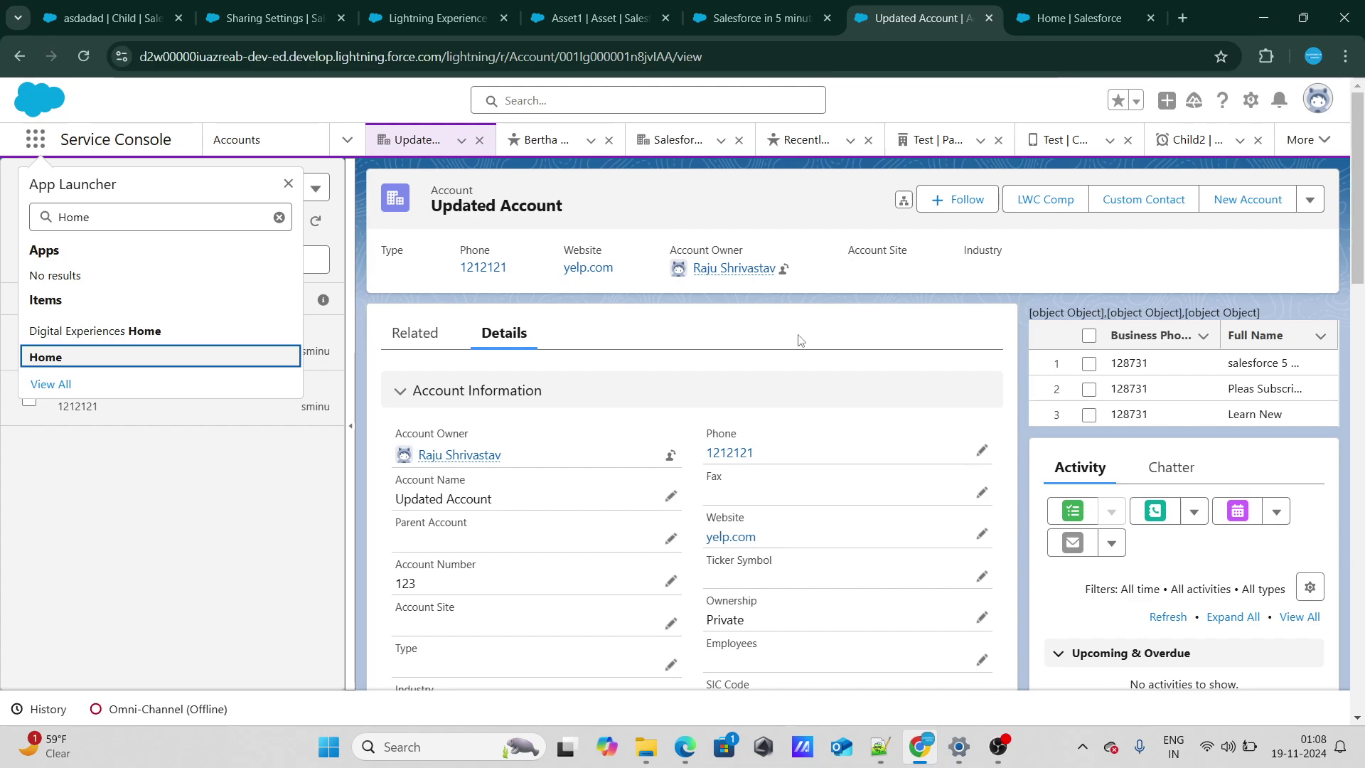
{"action": "left_click", "coordinate": [589, 18]}
{"action": "key", "text": "alt+Tab"}
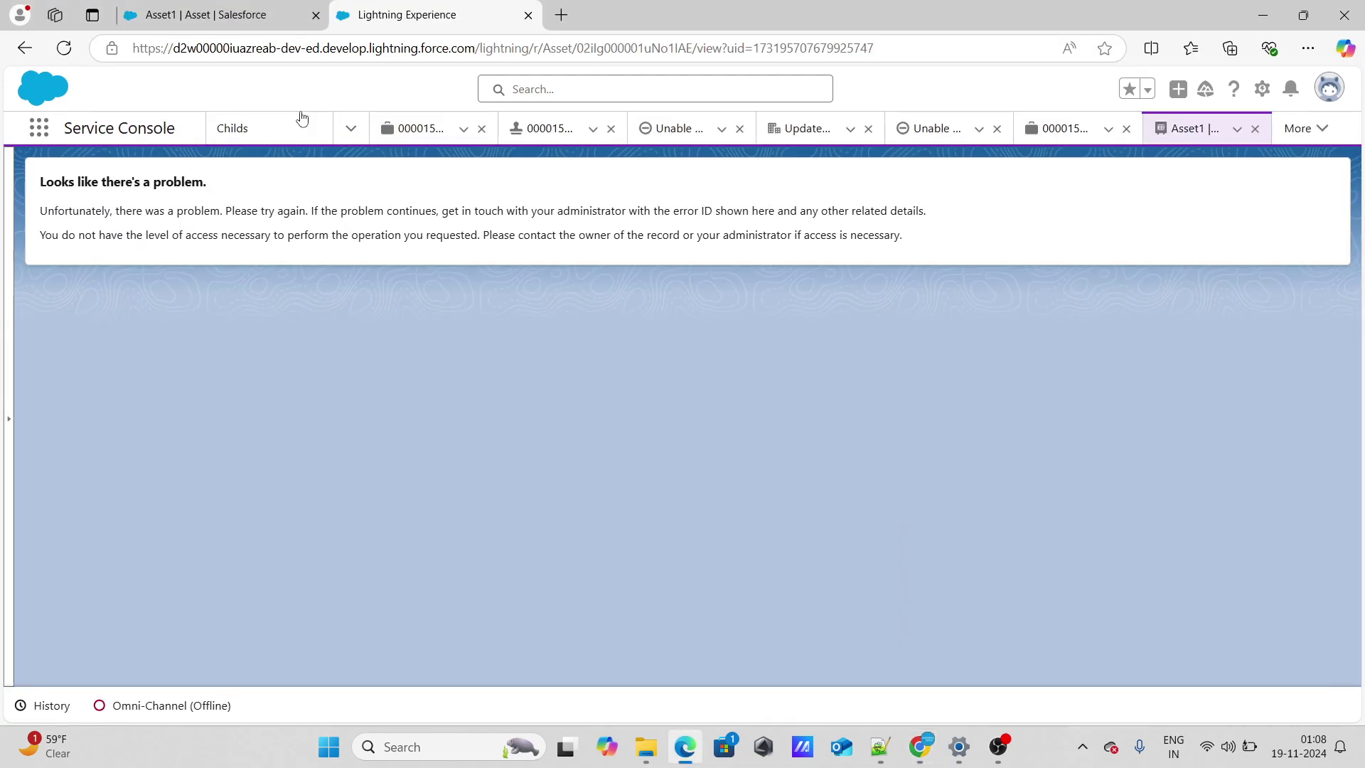
{"action": "left_click", "coordinate": [65, 49]}
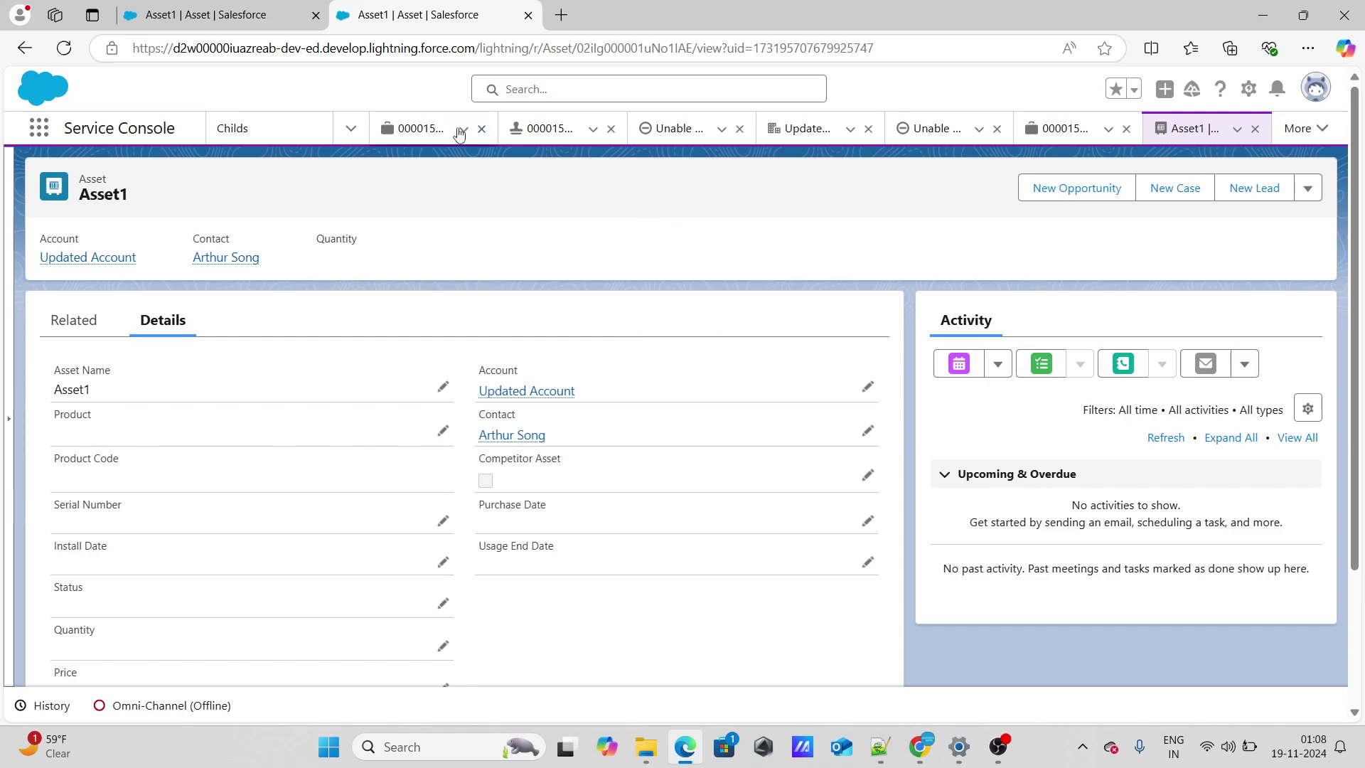
{"action": "left_click", "coordinate": [344, 238]}
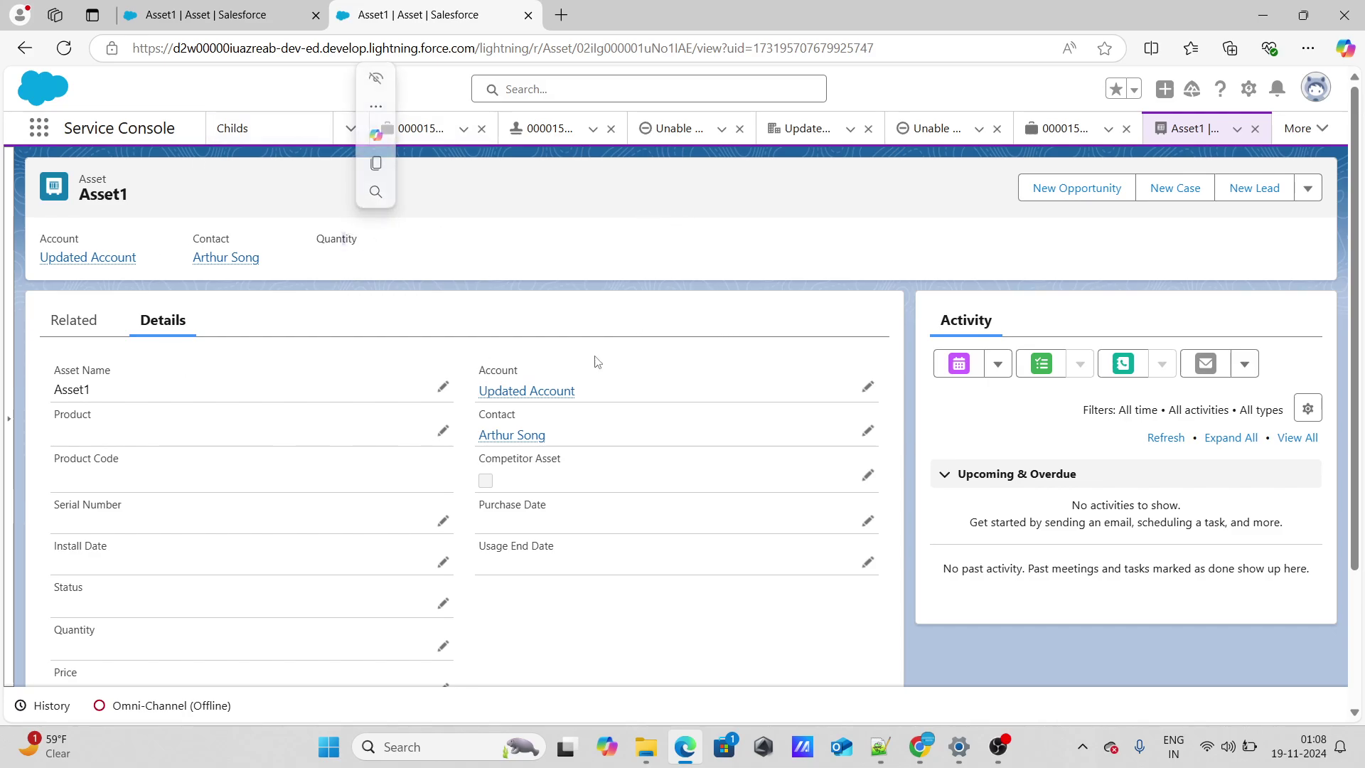
{"action": "mouse_move", "coordinate": [525, 393]}
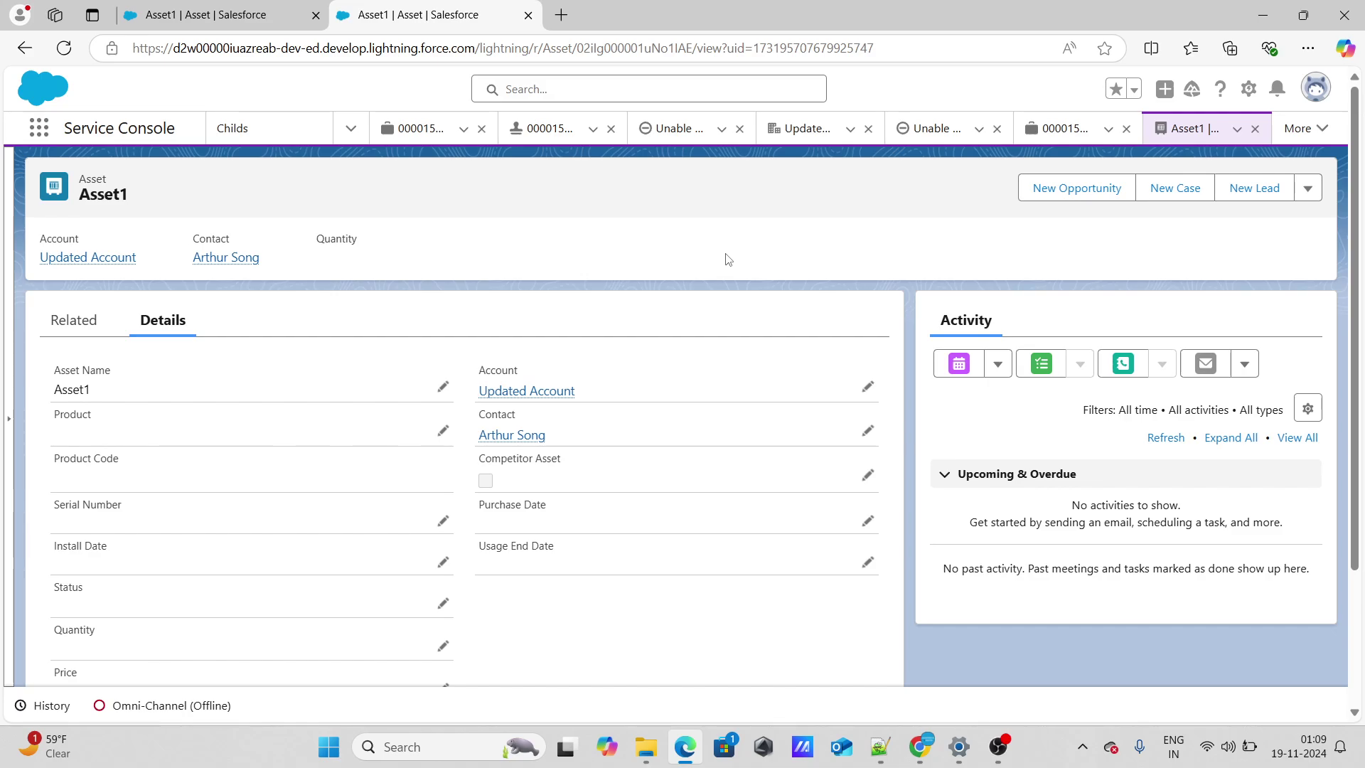
{"action": "key", "text": "alt+Tab"}
Step: In new 25, type '--> Case' and '--> Custom/Standard Object?' below the default-status question
{"action": "left_click", "coordinate": [1240, 72]}
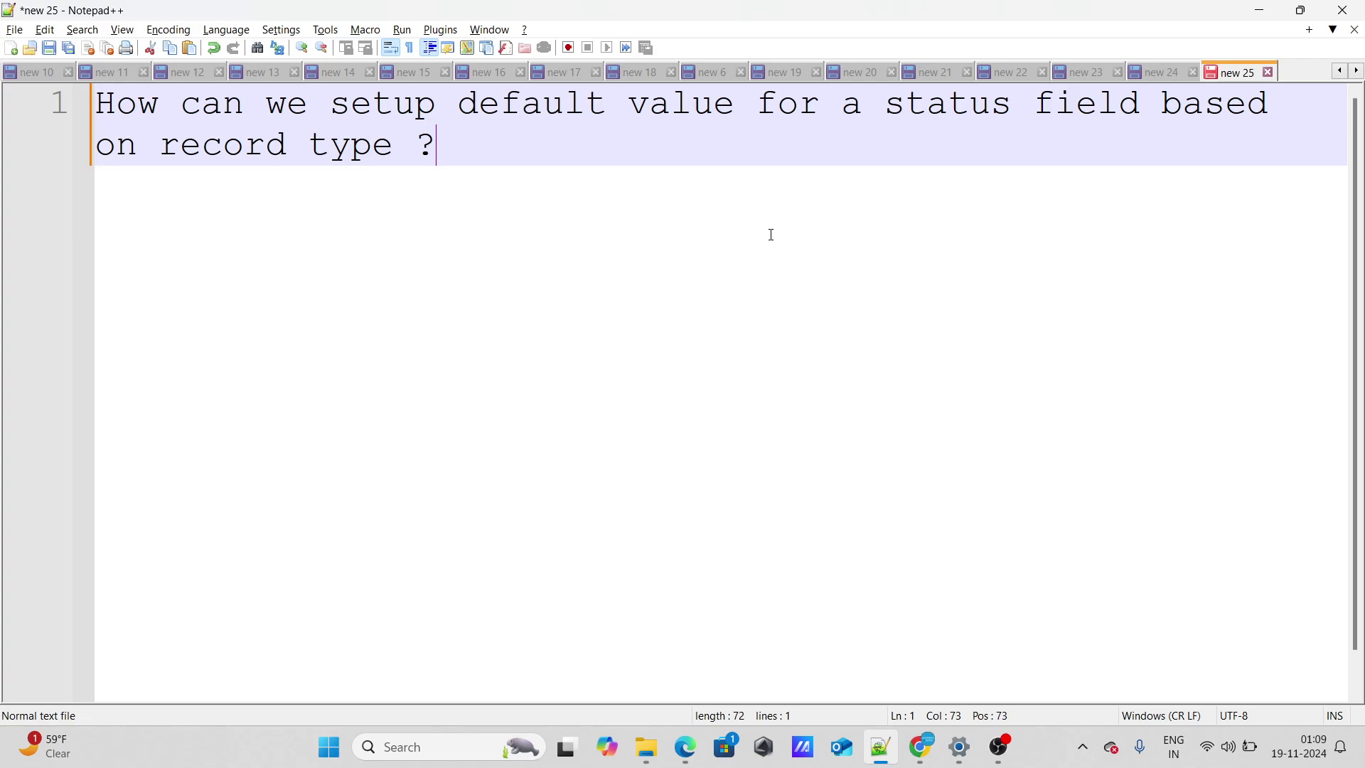
{"action": "key", "text": "Return"}
{"action": "key", "text": "Return"}
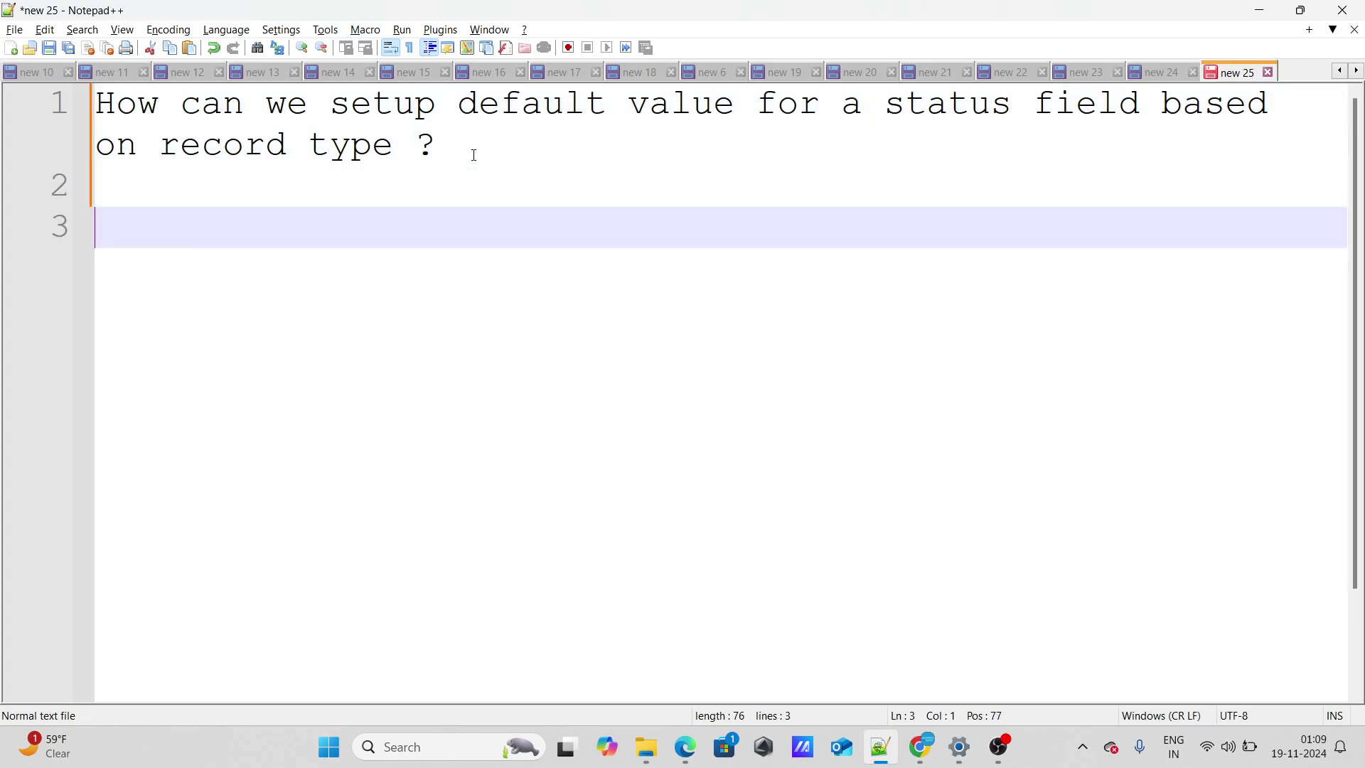
{"action": "type", "text": "--> Case"}
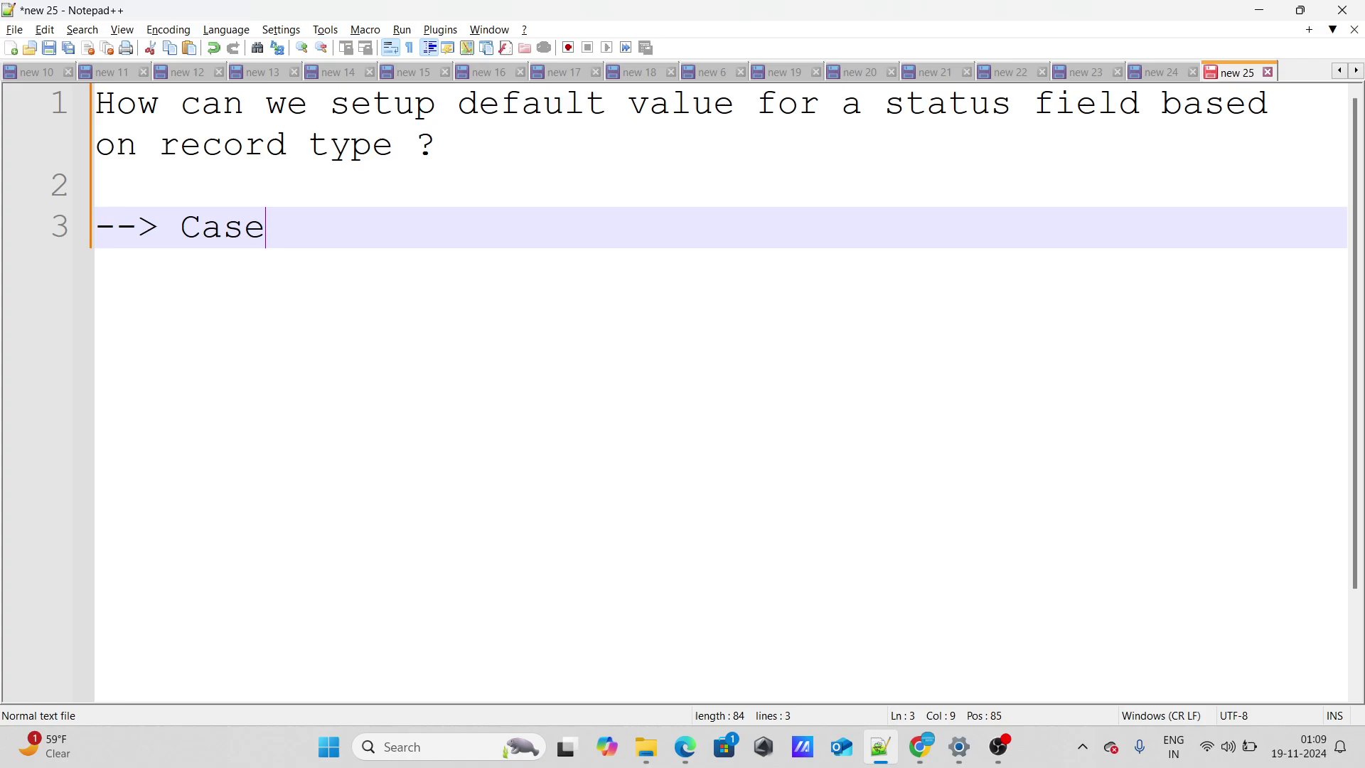
{"action": "key", "text": "Return"}
{"action": "type", "text": "--> "}
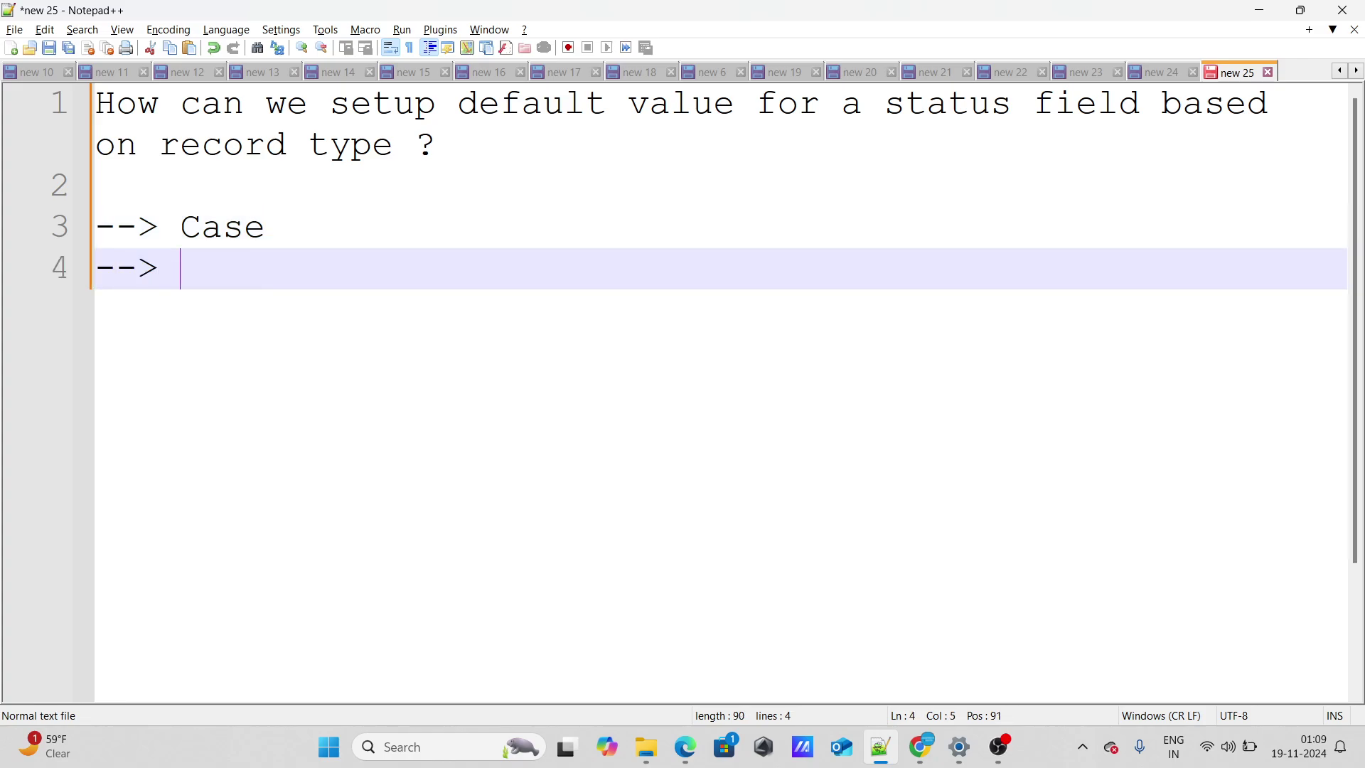
{"action": "type", "text": "Custom/Standard"}
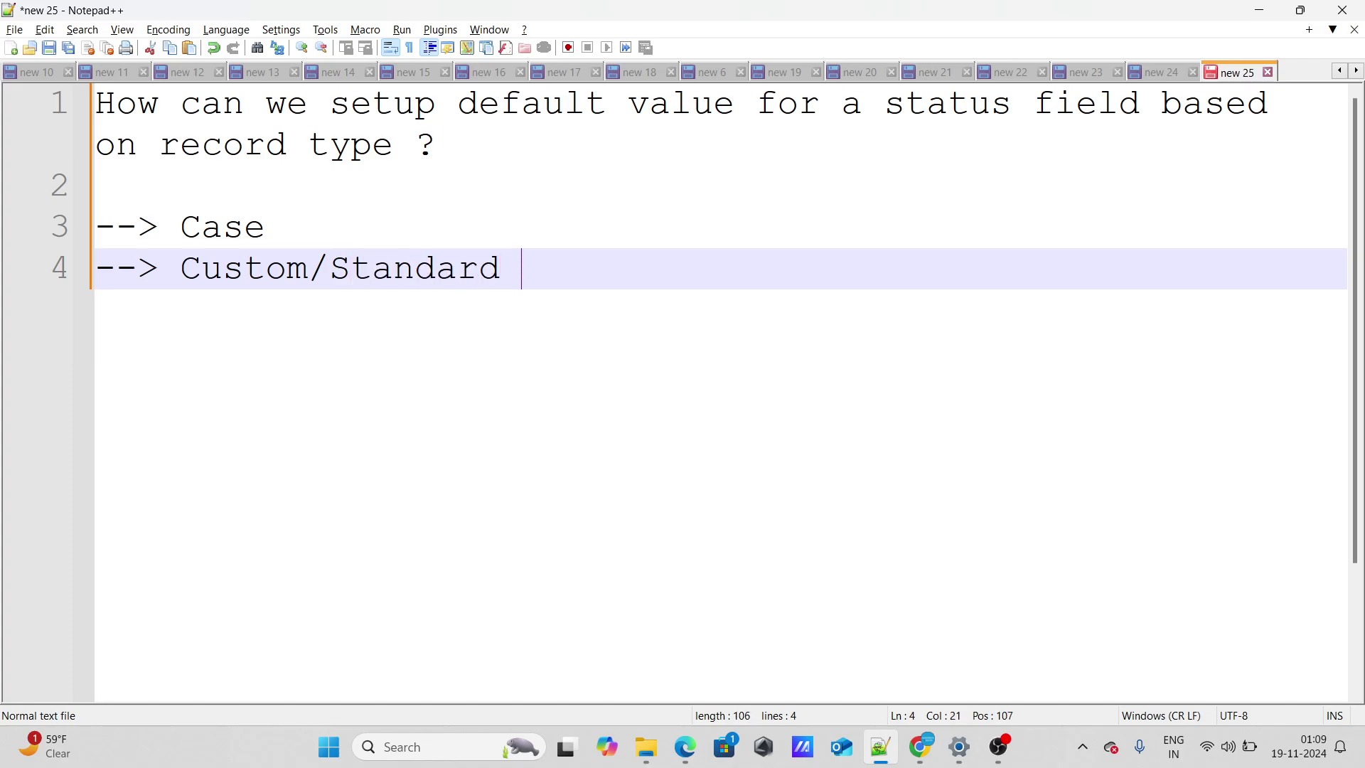
{"action": "type", "text": " Object?"}
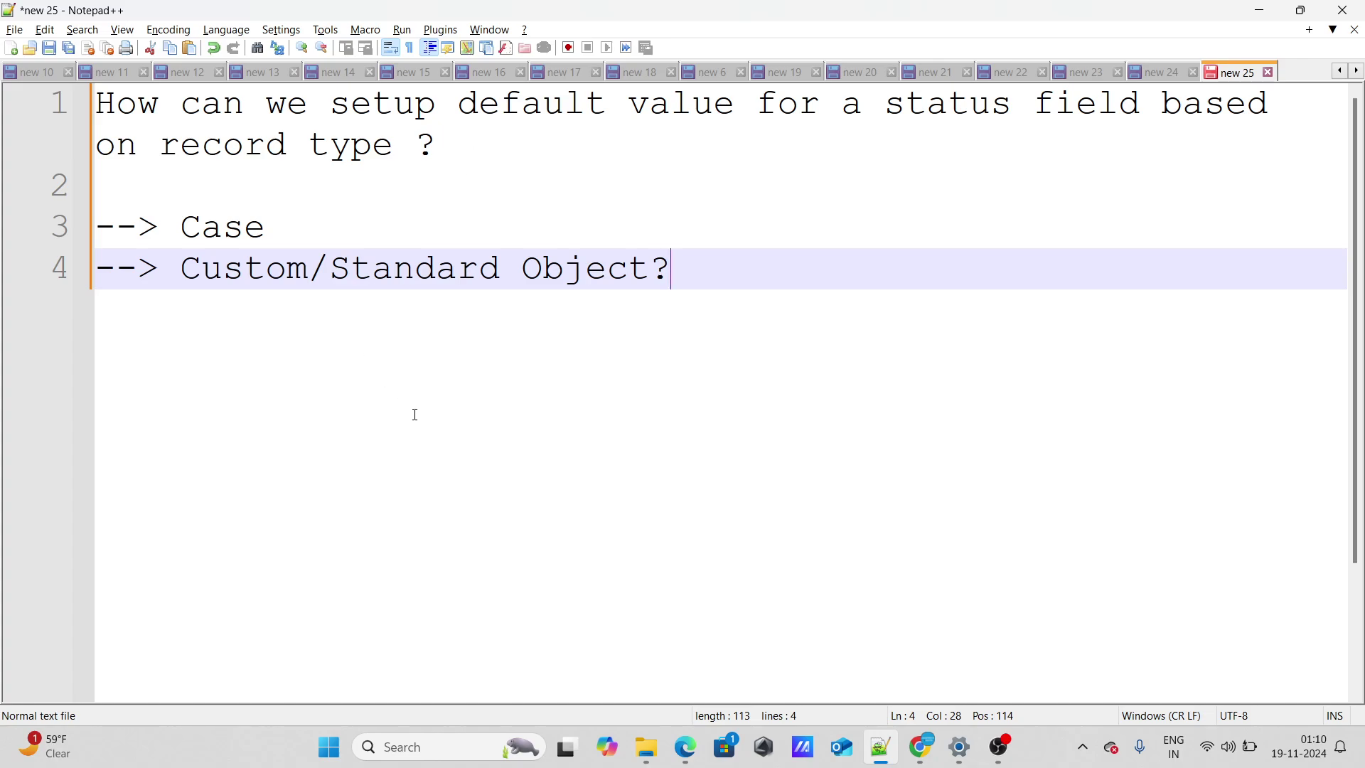
Step: After 'Case', add '--> Support Process & Link Suport Process to record Type'
{"action": "left_click", "coordinate": [243, 231]}
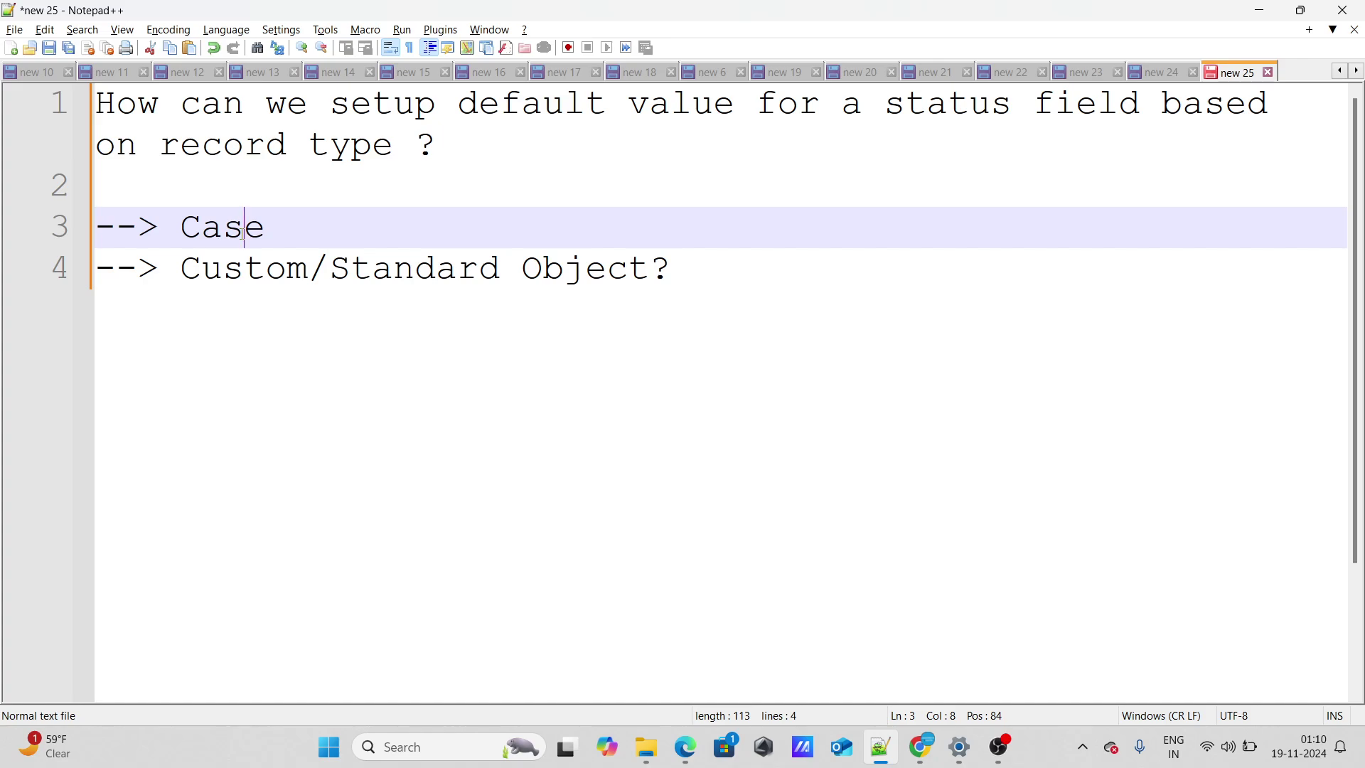
{"action": "double_click", "coordinate": [244, 231]}
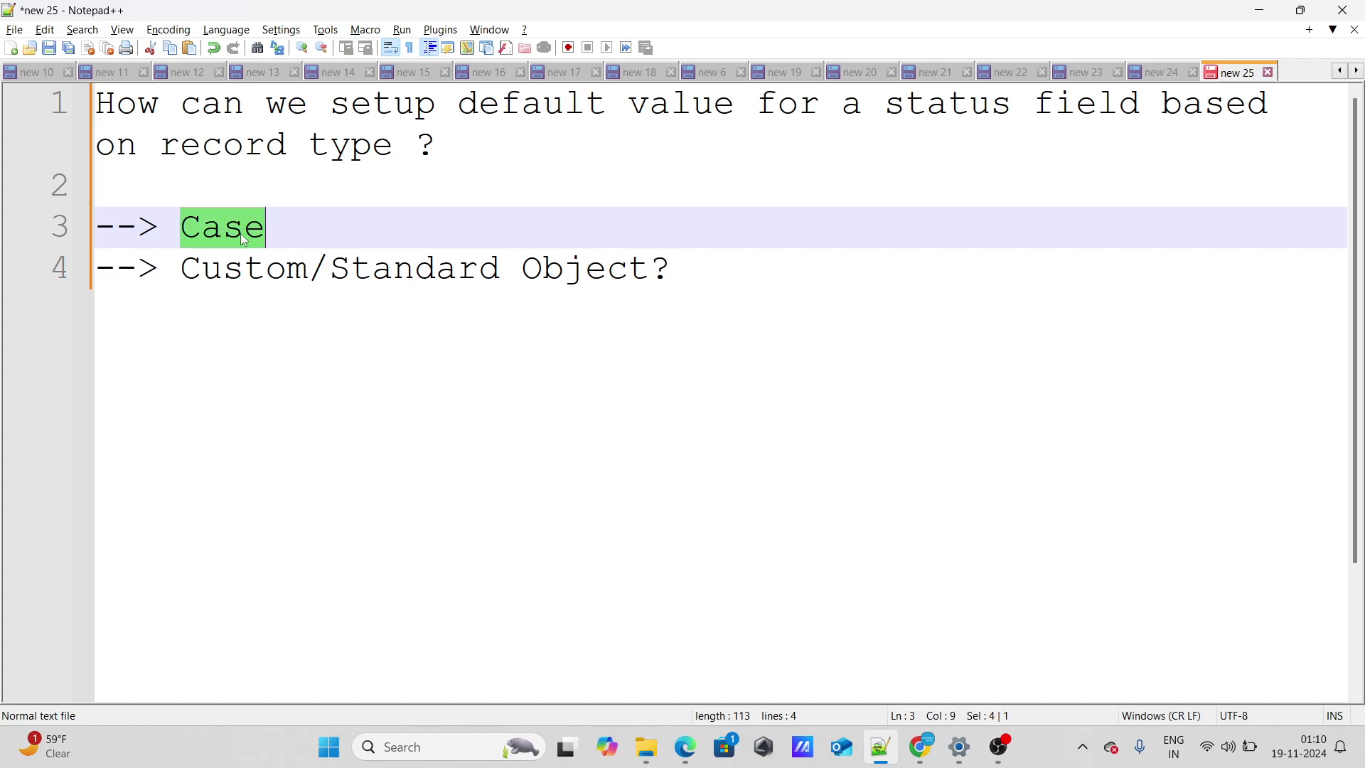
{"action": "left_click", "coordinate": [273, 229]}
{"action": "type", "text": "--> "}
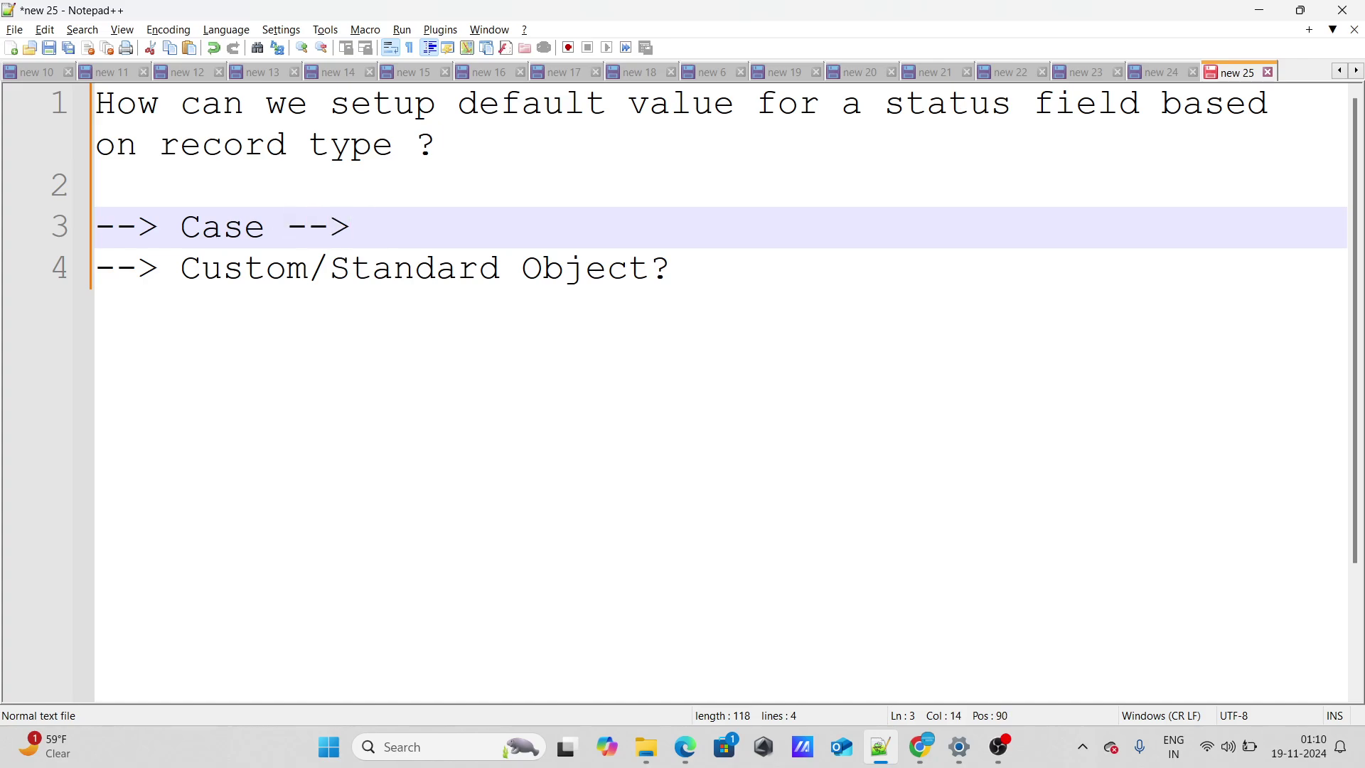
{"action": "type", "text": "Support "}
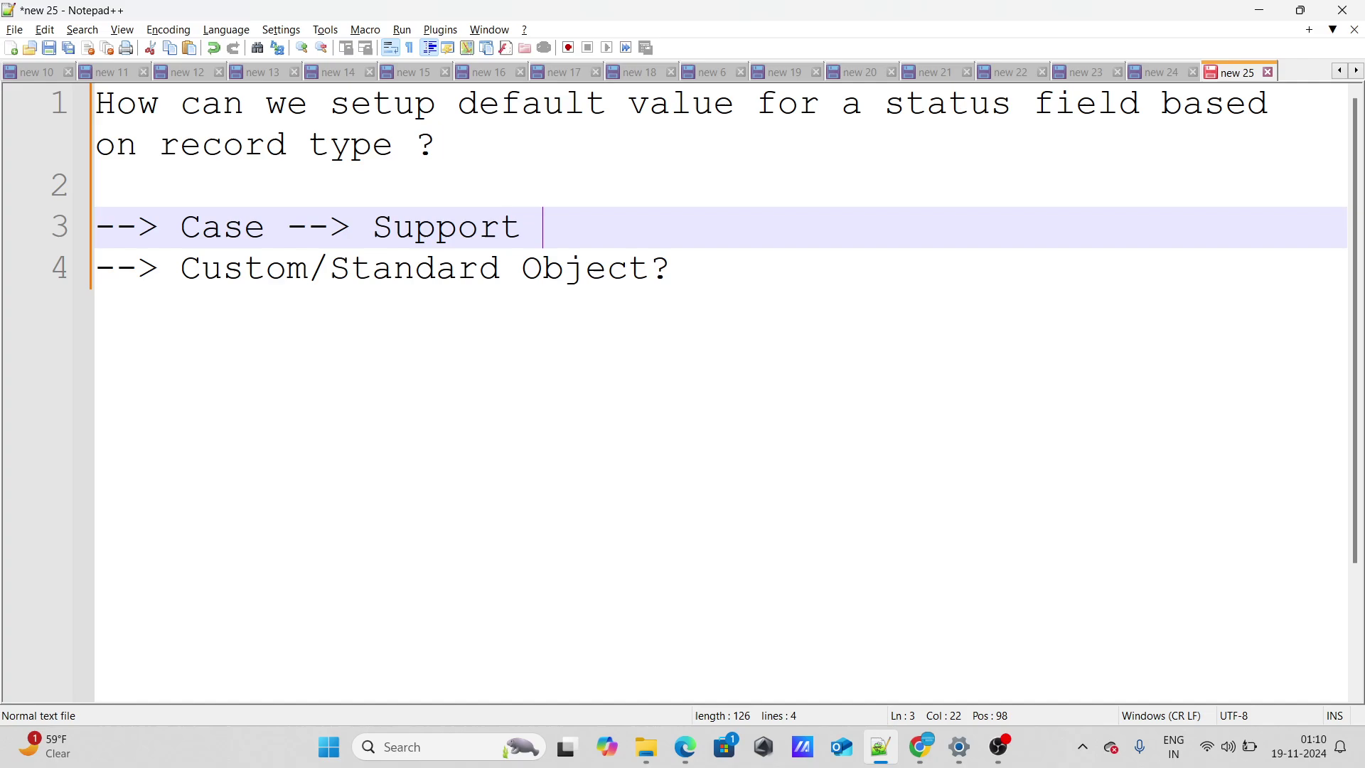
{"action": "type", "text": "Process "}
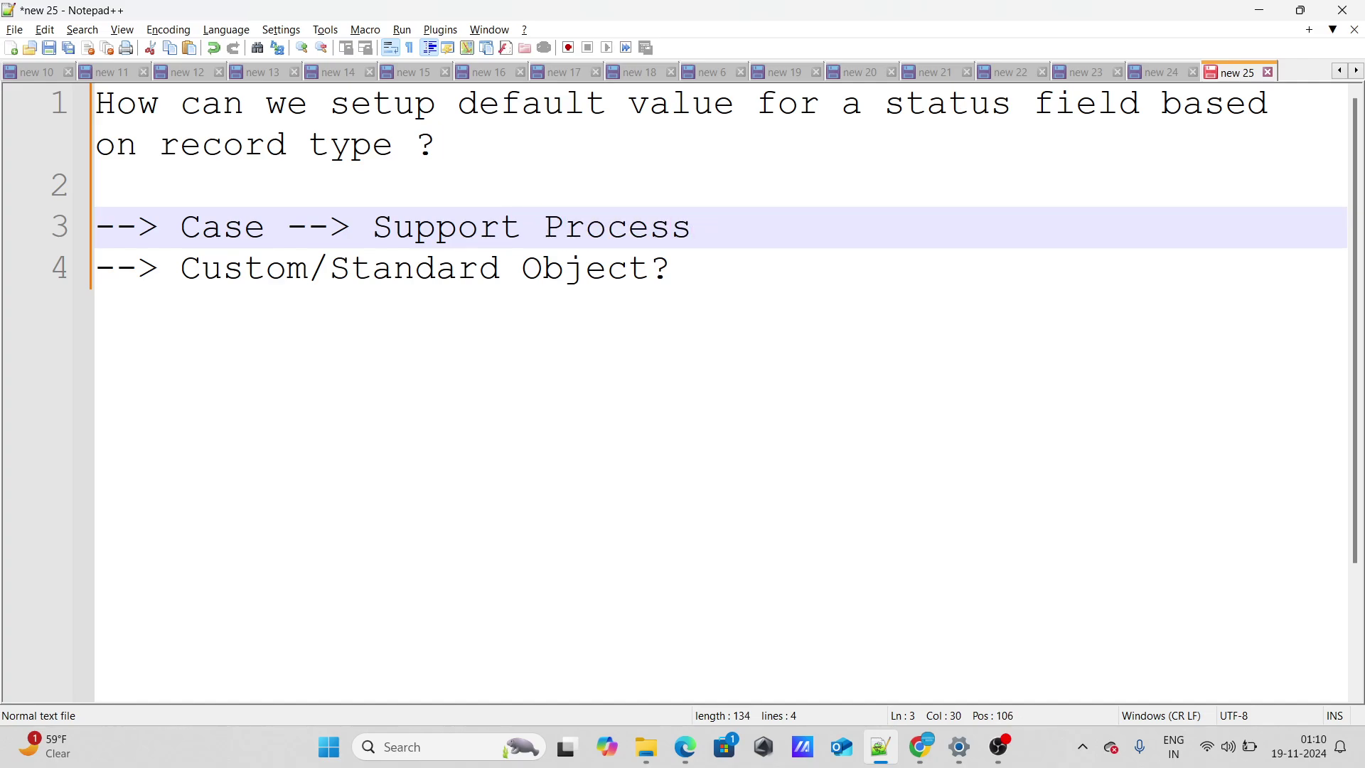
{"action": "type", "text": "*"}
{"action": "key", "text": "BackSpace"}
{"action": "type", "text": "& ;ink"}
{"action": "key", "text": "BackSpace"}
{"action": "key", "text": "BackSpace"}
{"action": "key", "text": "BackSpace"}
{"action": "key", "text": "BackSpace"}
{"action": "key", "text": "BackSpace"}
{"action": "type", "text": "Link Suport"}
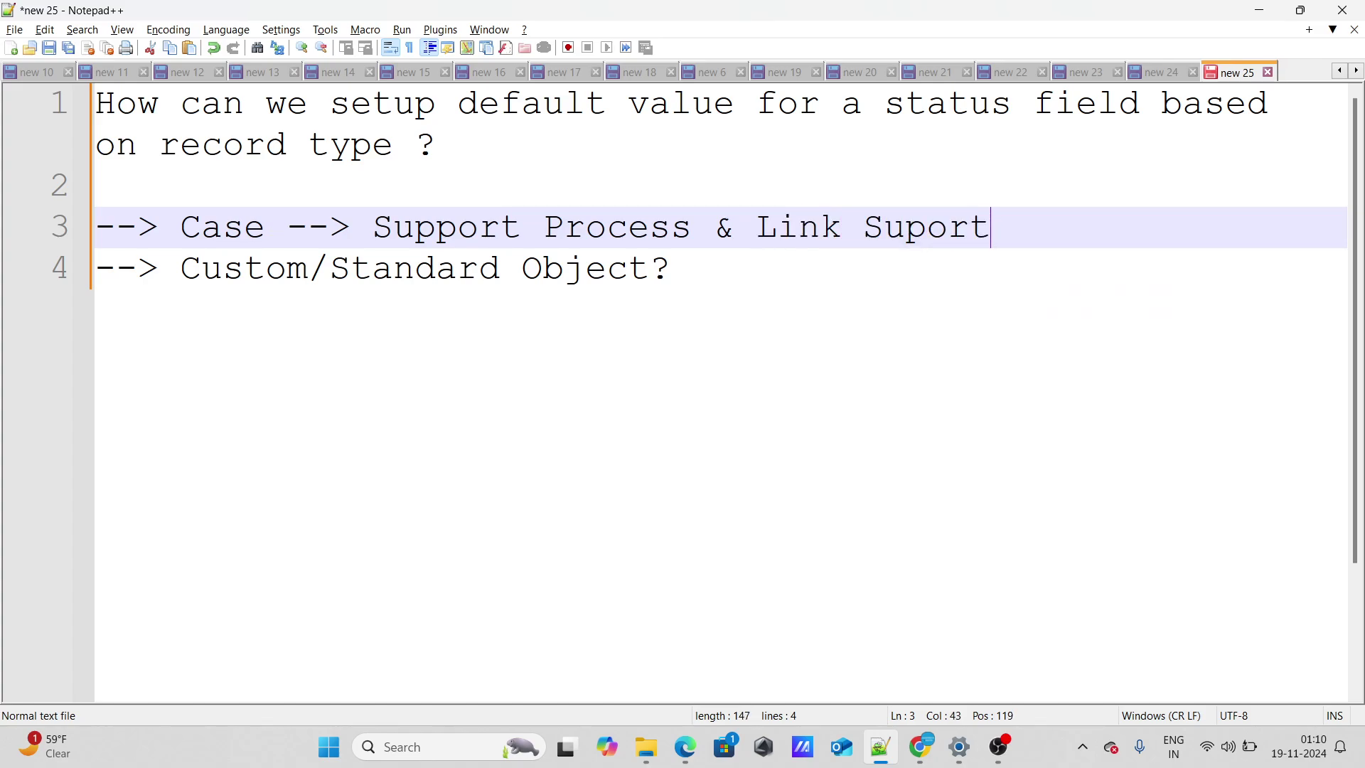
{"action": "type", "text": " Process "}
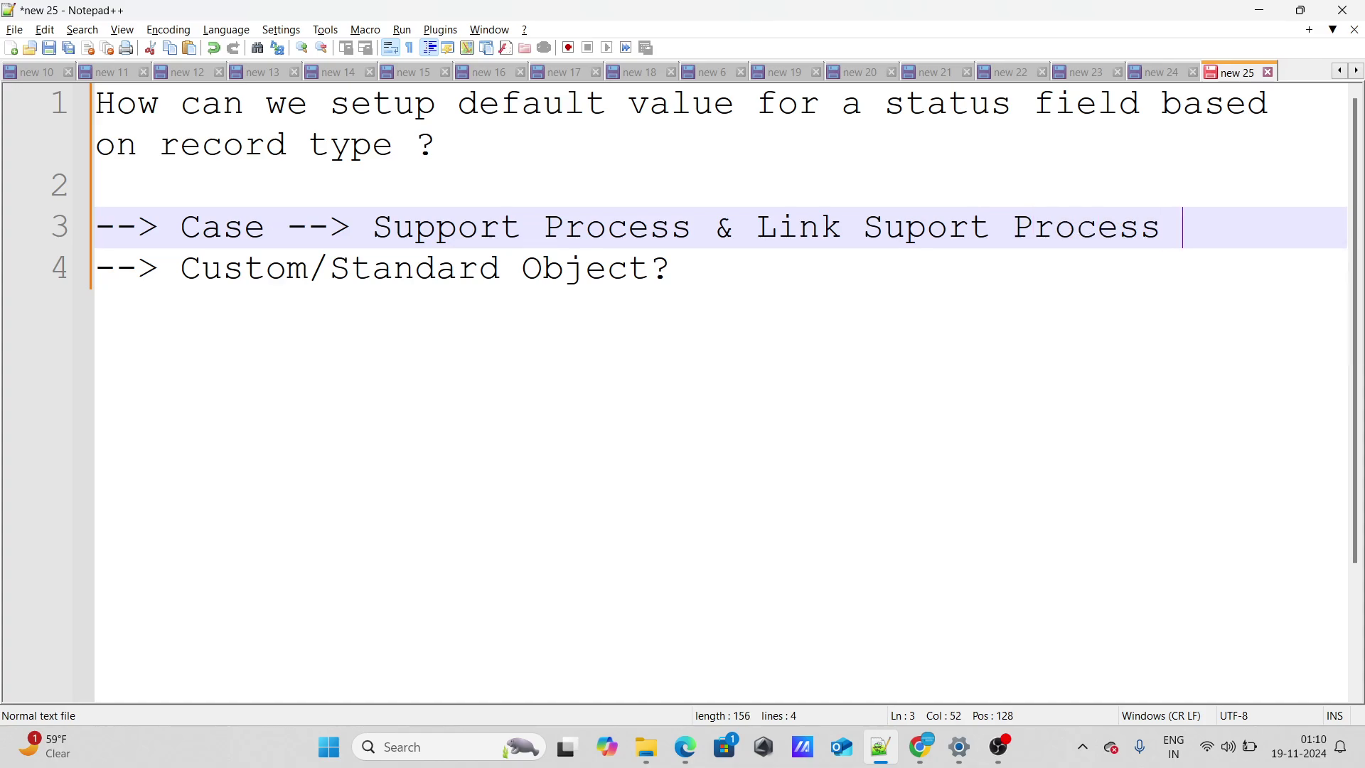
{"action": "type", "text": "to record T"}
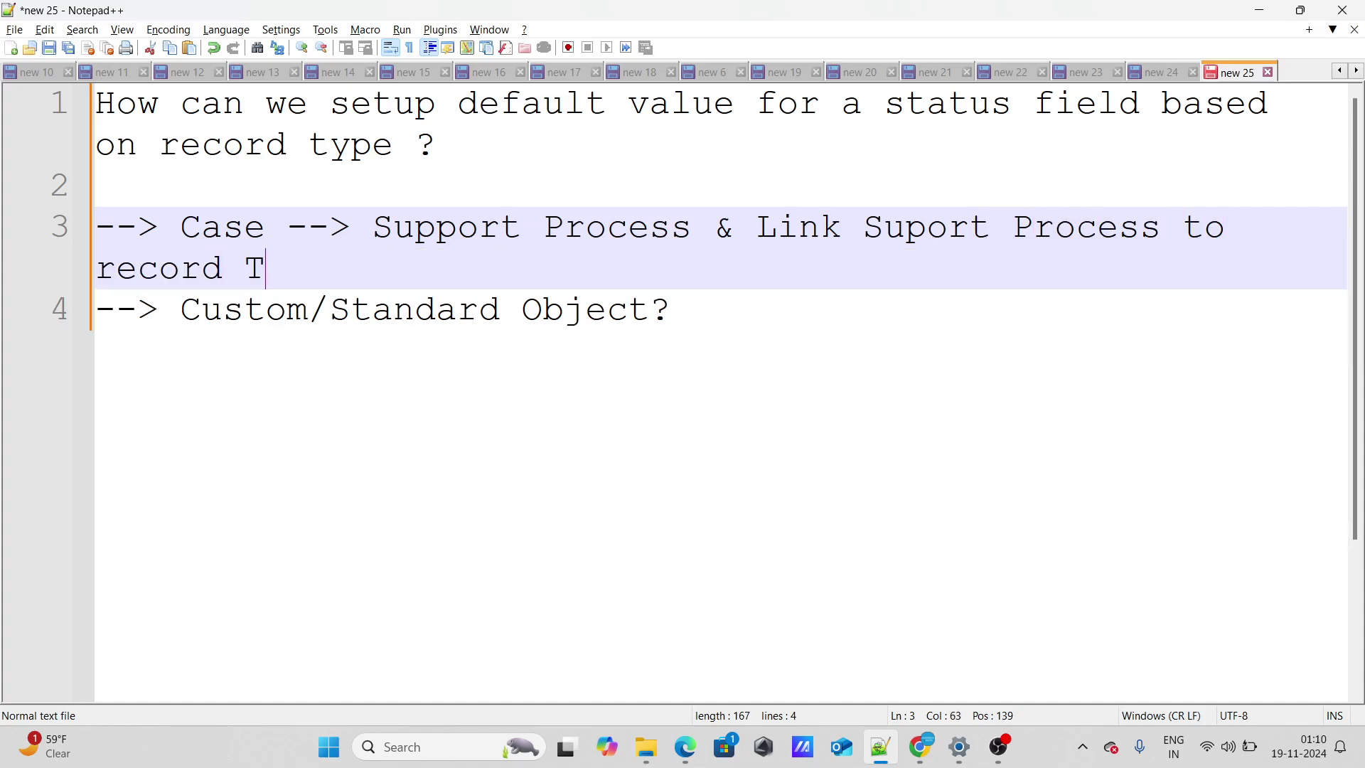
{"action": "type", "text": "ype"}
Step: Append '--> LWC' to the Custom/Standard Object? line
{"action": "left_click_drag", "start_coordinate": [231, 326], "coordinate": [587, 350]}
{"action": "left_click", "coordinate": [693, 309]}
{"action": "type", "text": "--"}
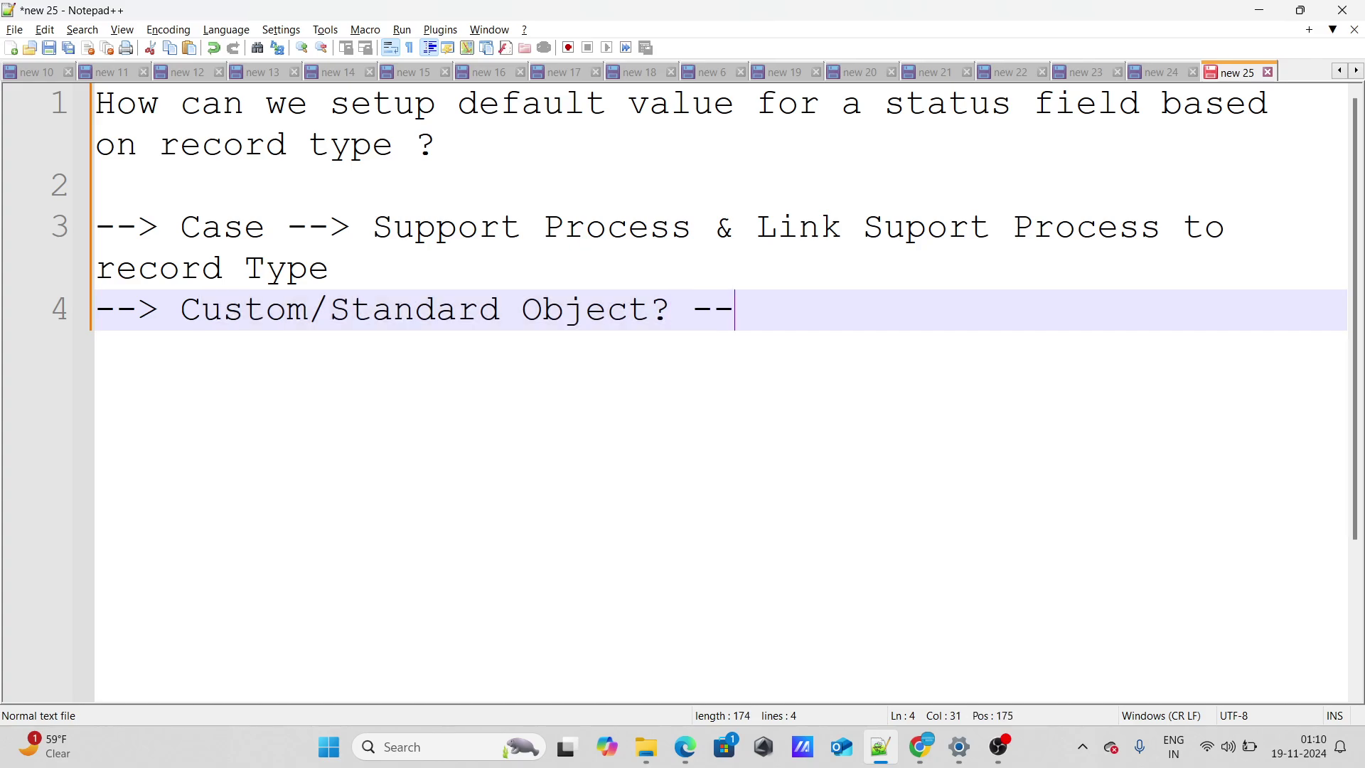
{"action": "type", "text": "> LWC"}
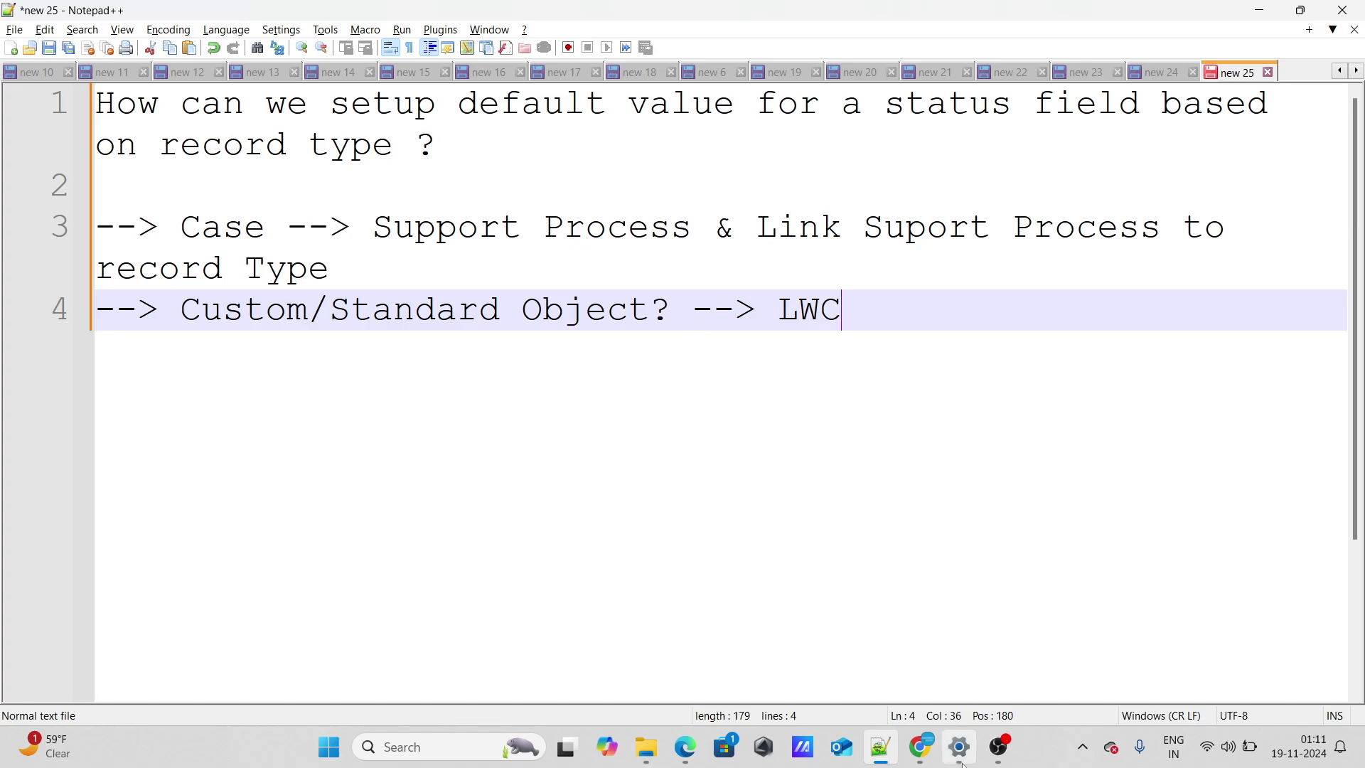
{"action": "left_click", "coordinate": [998, 747]}
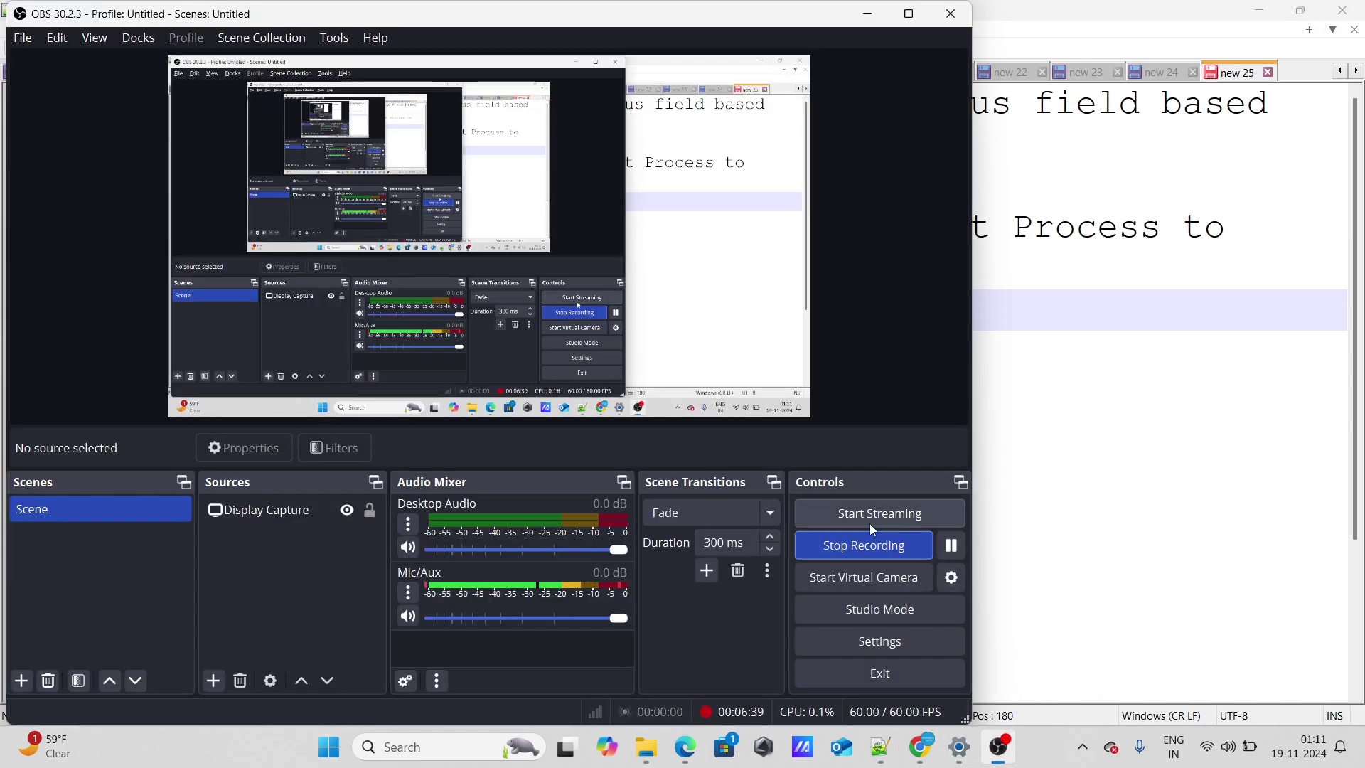